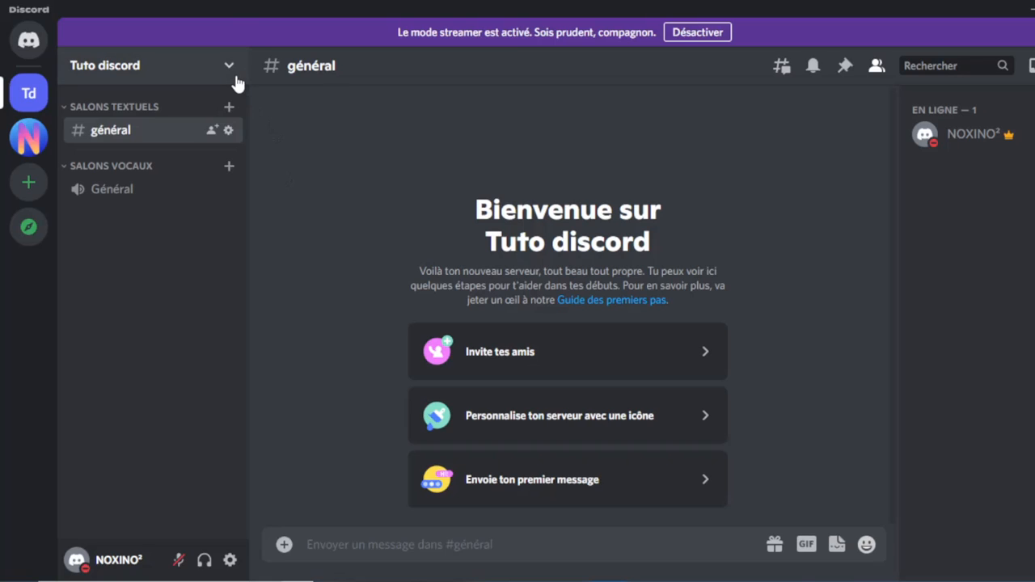
# Go to Paramètres du serveur > Rôles for the Tuto discord server.
pyautogui.click(234, 77)
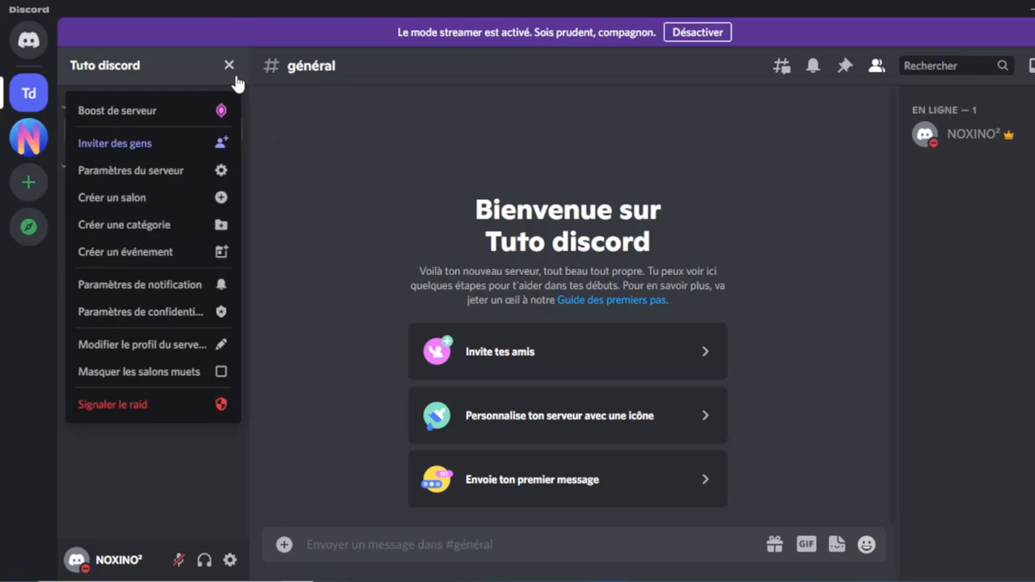
pyautogui.click(171, 173)
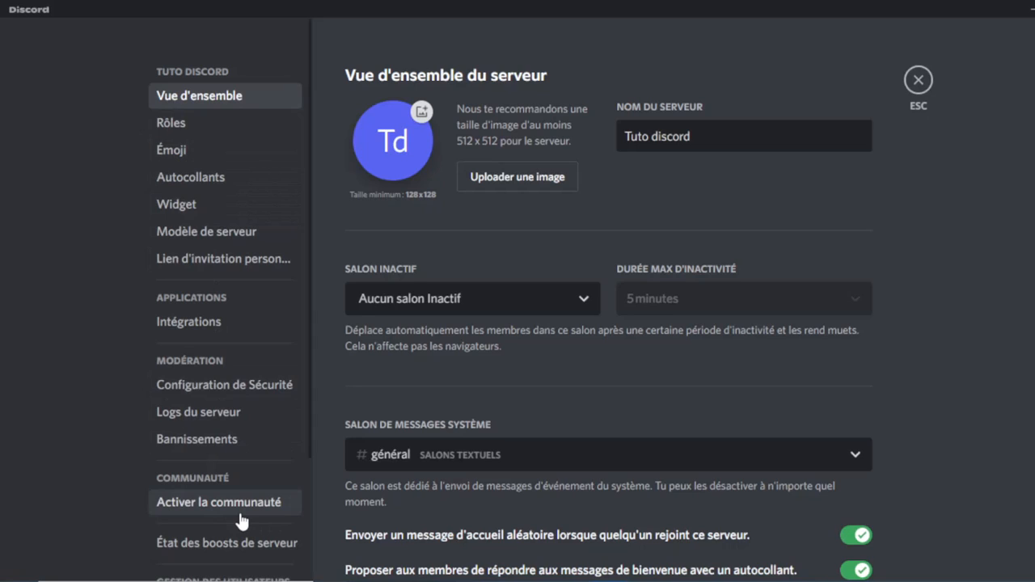
pyautogui.click(201, 125)
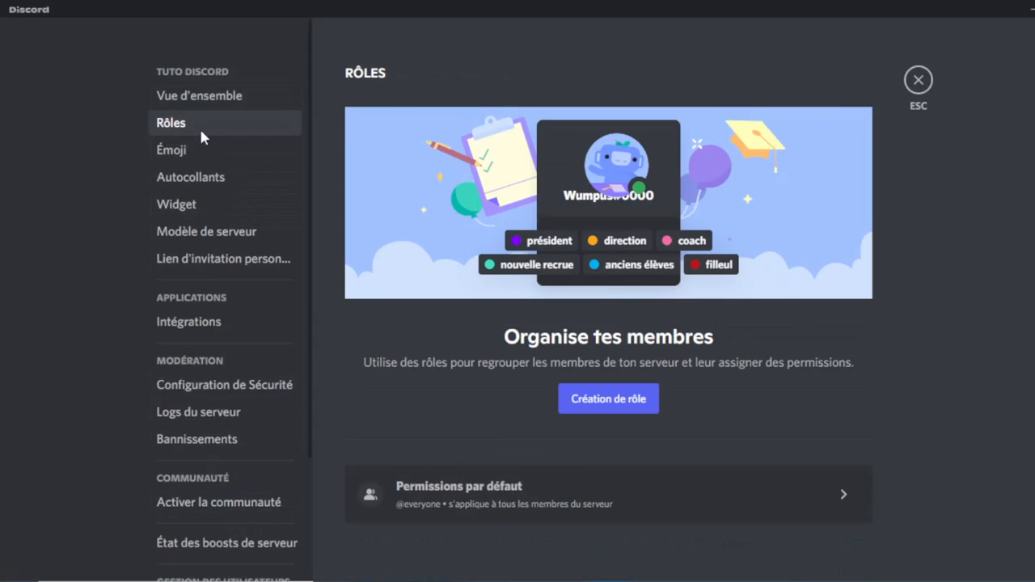
# Create a new role named FONDATEUR with the teal colour swatch.
pyautogui.click(582, 405)
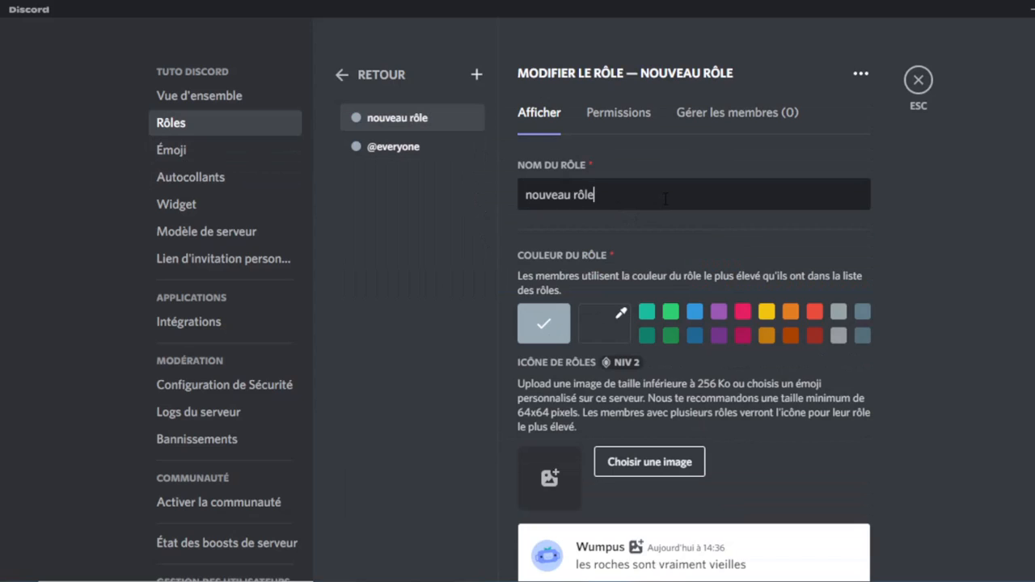
pyautogui.press('BackSpace')
pyautogui.press('BackSpace')
pyautogui.press('BackSpace')
pyautogui.press('BackSpace')
pyautogui.press('BackSpace')
pyautogui.press('BackSpace')
pyautogui.press('BackSpace')
pyautogui.press('BackSpace')
pyautogui.press('BackSpace')
pyautogui.press('BackSpace')
pyautogui.press('BackSpace')
pyautogui.press('BackSpace')
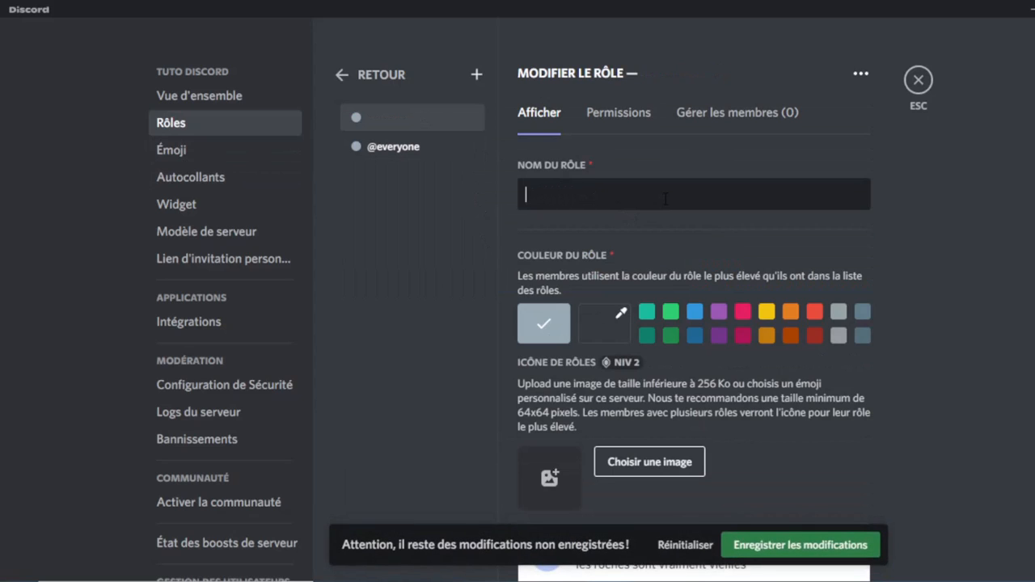
pyautogui.write('FONDATEUR')
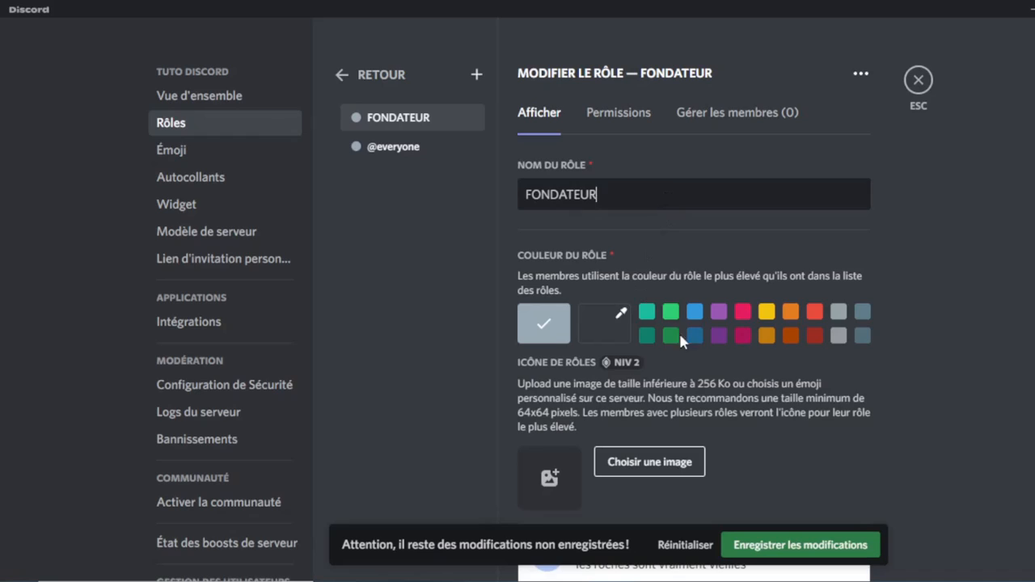
pyautogui.click(647, 315)
pyautogui.scroll(-5, 631, 439)
pyautogui.scroll(3, 659, 193)
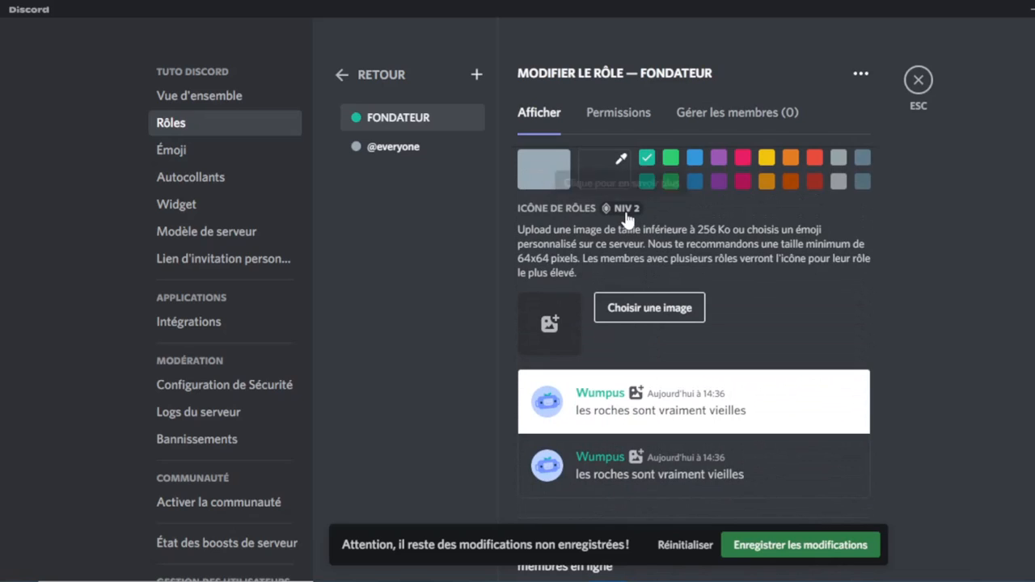
pyautogui.scroll(-4, 636, 377)
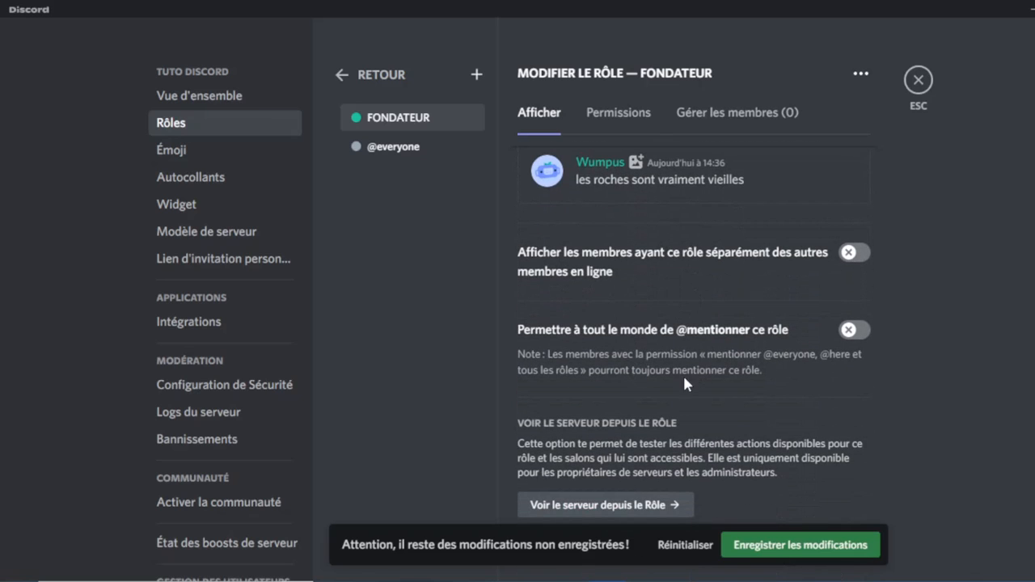
pyautogui.scroll(4, 730, 338)
# Save FONDATEUR with the Administrateur permission switched on, then add another role.
pyautogui.click(602, 120)
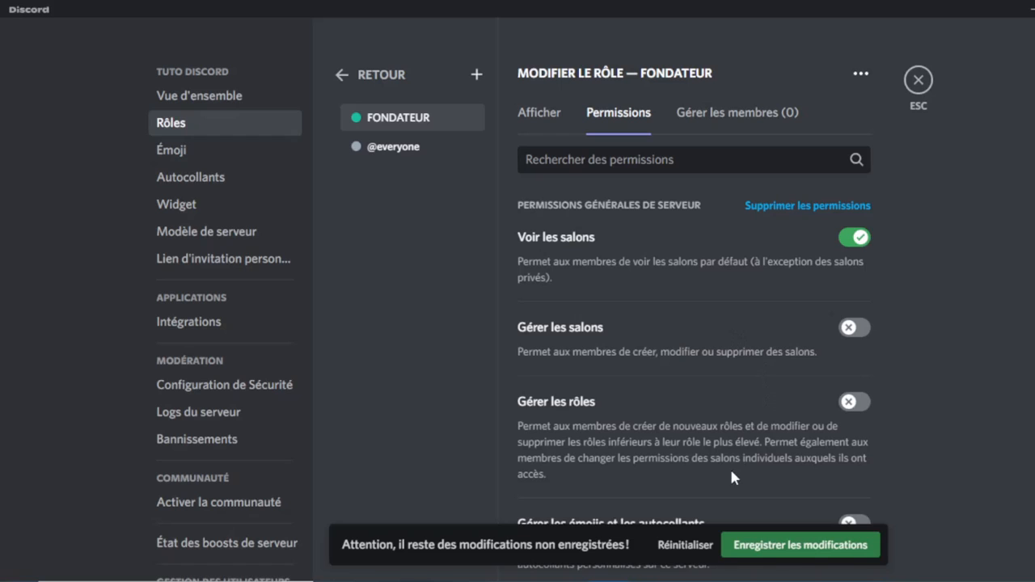
pyautogui.click(784, 551)
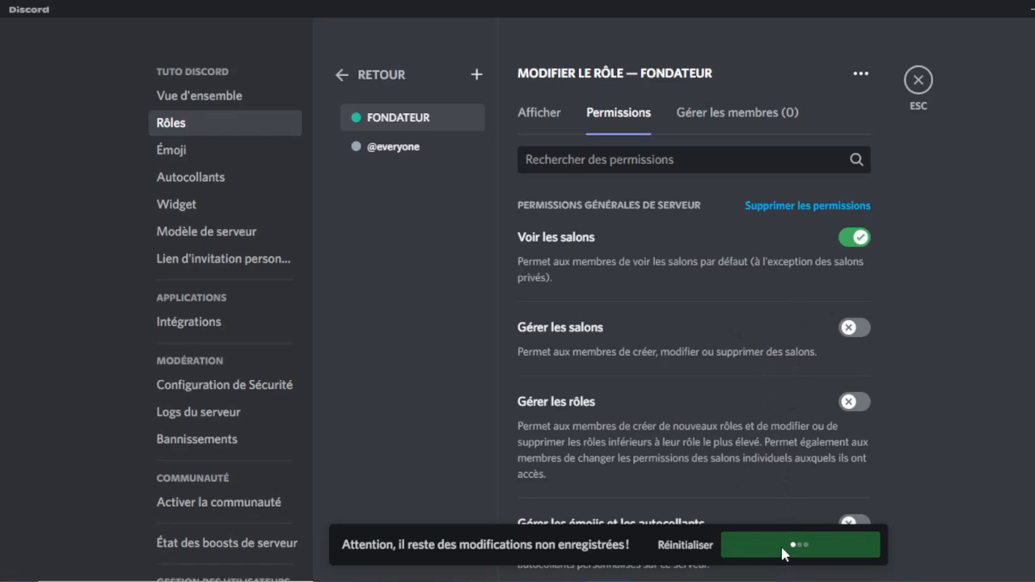
pyautogui.scroll(-1, 782, 459)
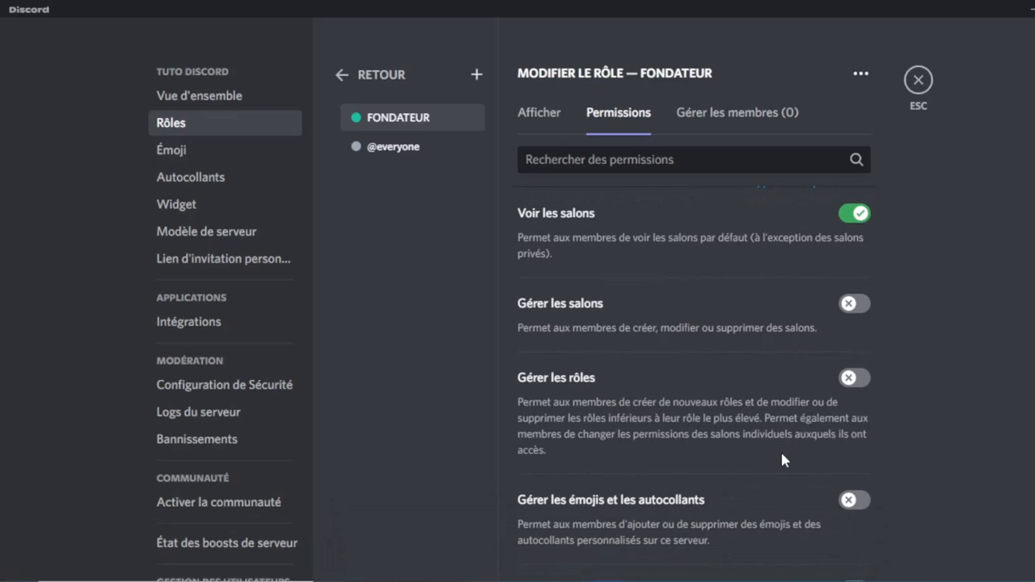
pyautogui.scroll(-15, 780, 449)
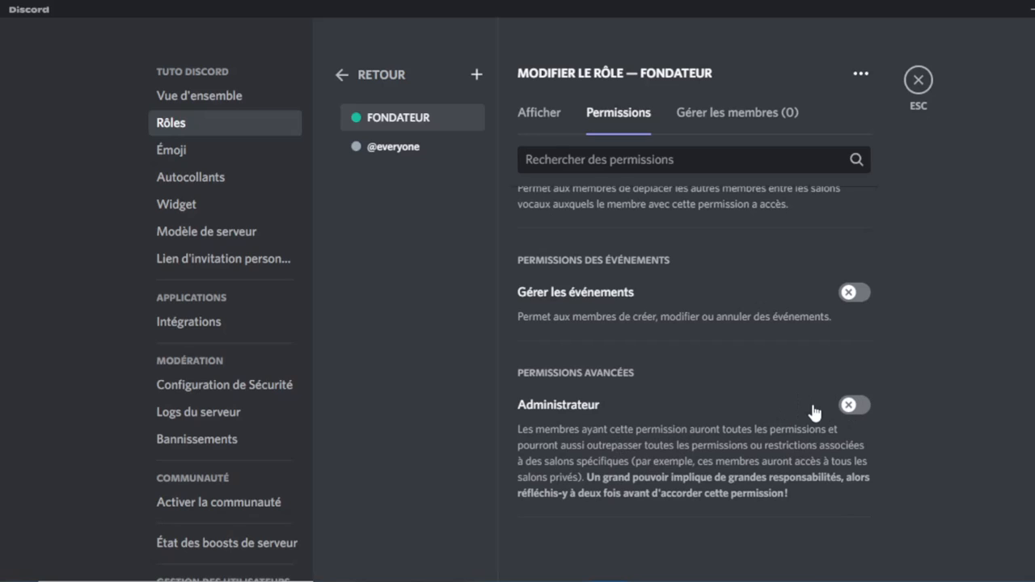
pyautogui.click(857, 404)
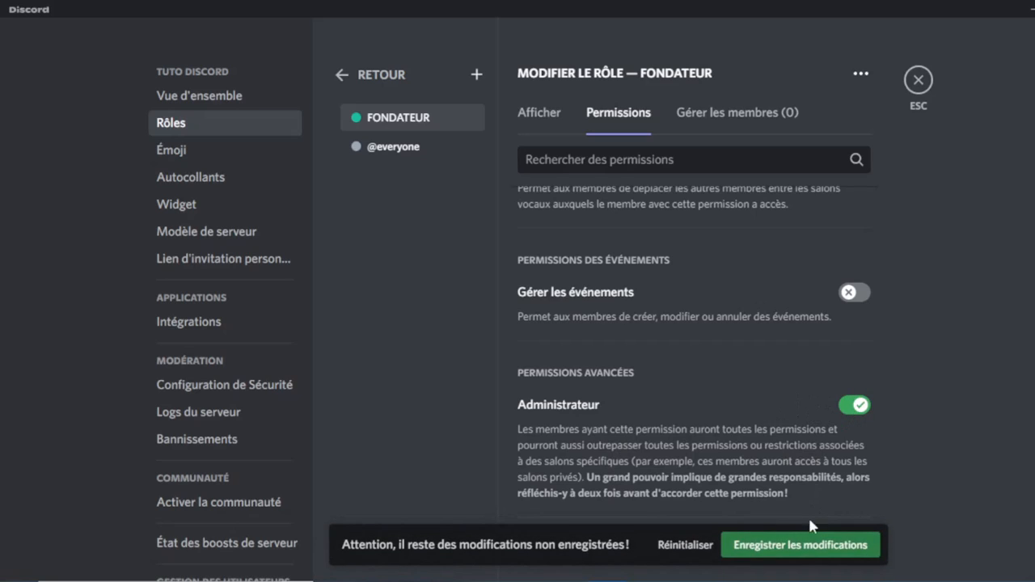
pyautogui.click(809, 546)
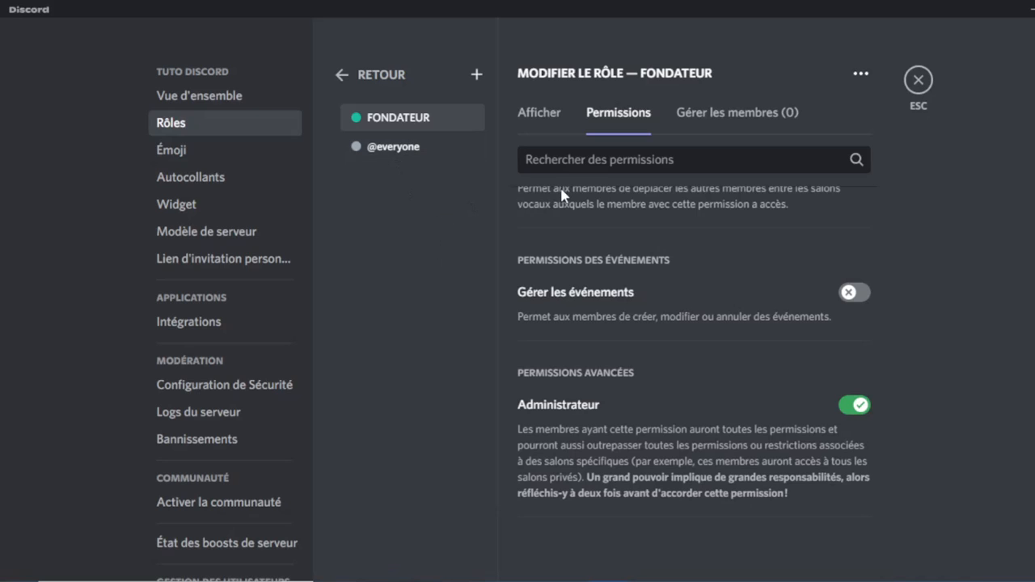
pyautogui.click(476, 74)
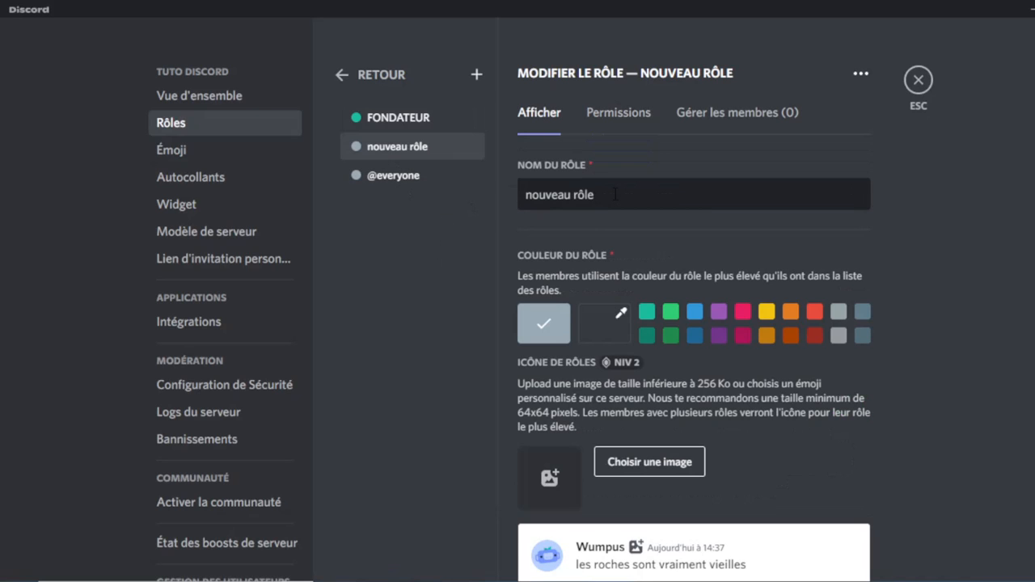
# Name the second role ADMIN in dark red, save it, and enable Administrateur.
pyautogui.press('BackSpace')
pyautogui.press('BackSpace')
pyautogui.press('BackSpace')
pyautogui.press('BackSpace')
pyautogui.press('BackSpace')
pyautogui.press('BackSpace')
pyautogui.press('BackSpace')
pyautogui.press('BackSpace')
pyautogui.press('BackSpace')
pyautogui.press('BackSpace')
pyautogui.press('BackSpace')
pyautogui.press('BackSpace')
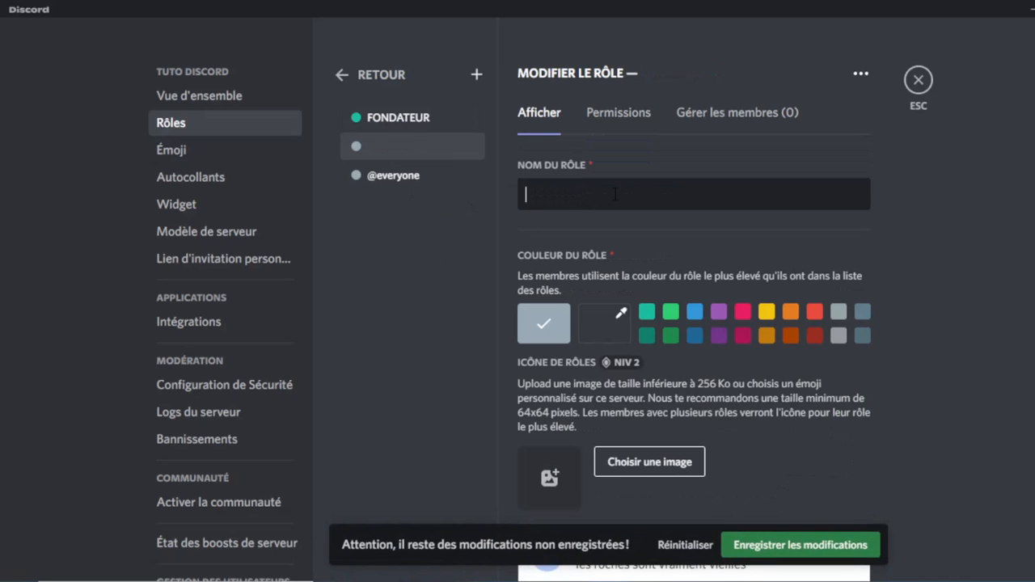
pyautogui.write('ADMIN')
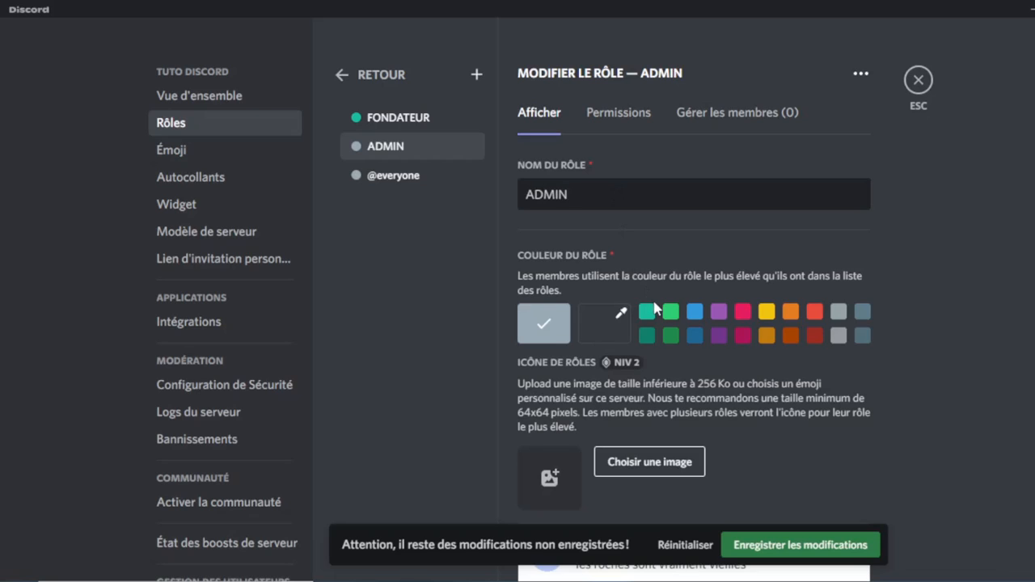
pyautogui.click(814, 335)
pyautogui.scroll(-2, 750, 443)
pyautogui.click(800, 544)
pyautogui.click(630, 116)
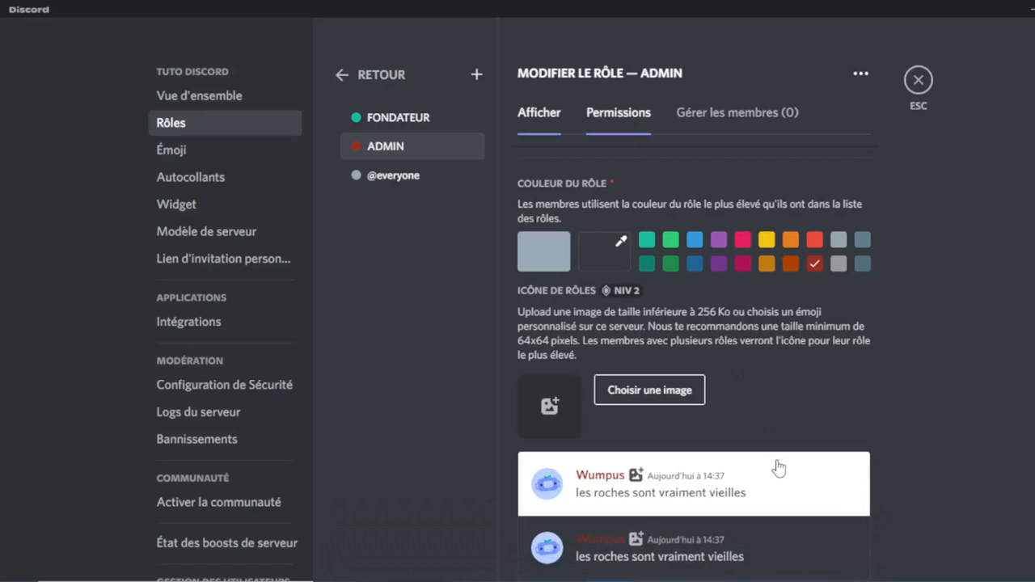
pyautogui.scroll(-10, 780, 465)
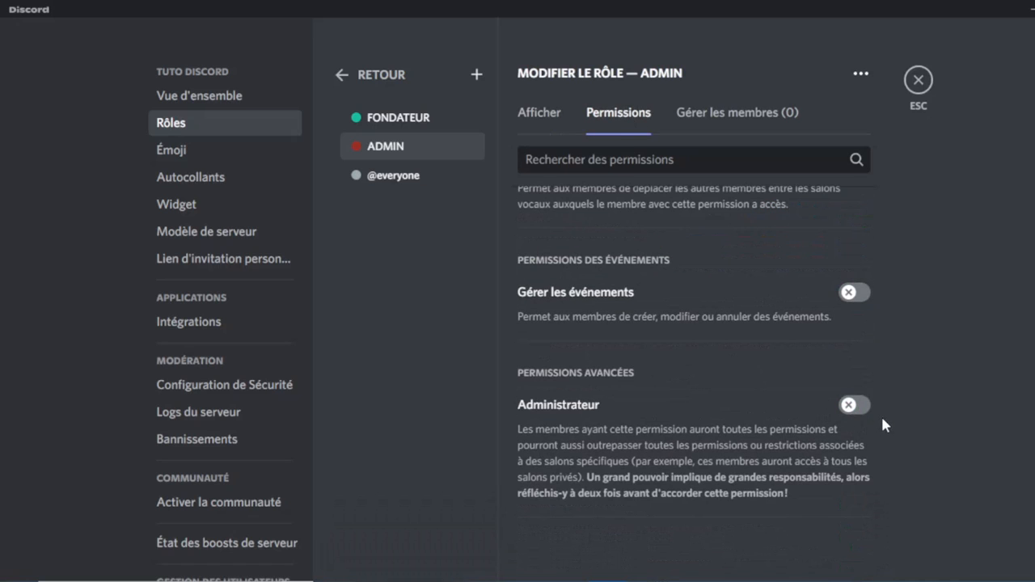
pyautogui.click(854, 404)
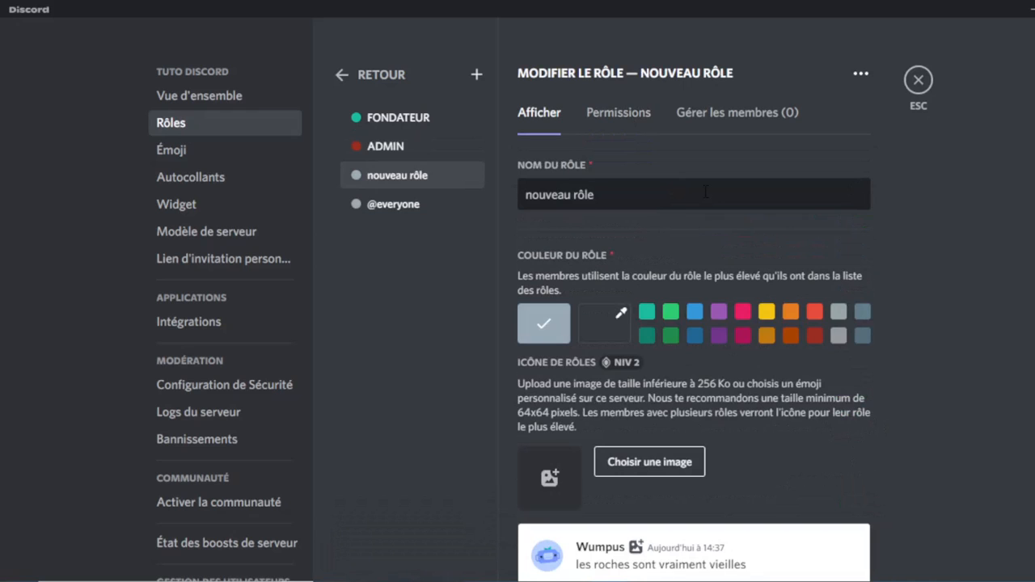
# Name the third role MODO, colour it blue, and show its permissions.
pyautogui.press('BackSpace')
pyautogui.press('BackSpace')
pyautogui.press('BackSpace')
pyautogui.press('BackSpace')
pyautogui.press('BackSpace')
pyautogui.press('BackSpace')
pyautogui.press('BackSpace')
pyautogui.press('BackSpace')
pyautogui.press('BackSpace')
pyautogui.press('BackSpace')
pyautogui.press('BackSpace')
pyautogui.press('BackSpace')
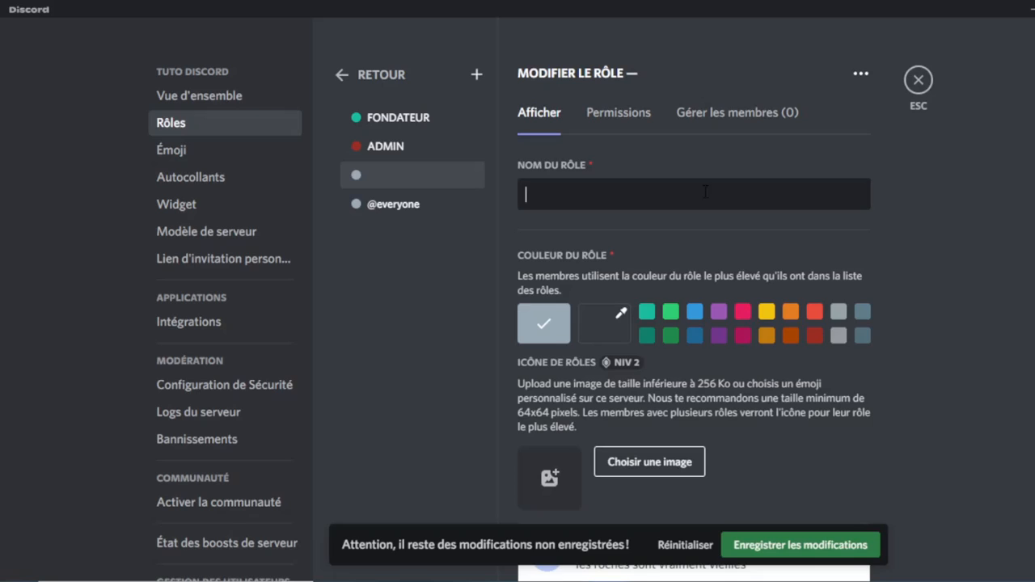
pyautogui.write('MOD')
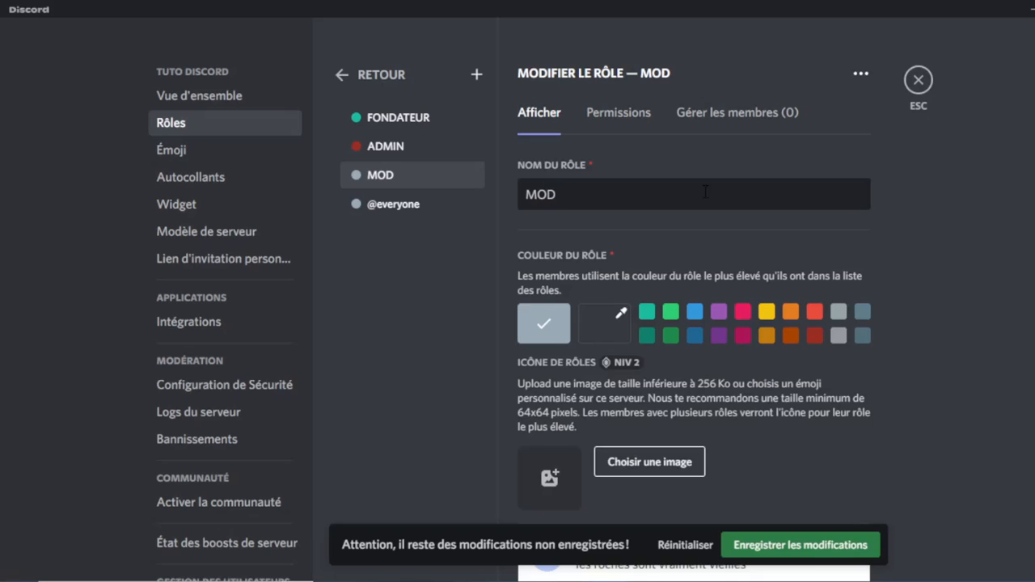
pyautogui.write('OS')
pyautogui.press('BackSpace')
pyautogui.click(694, 315)
pyautogui.click(620, 113)
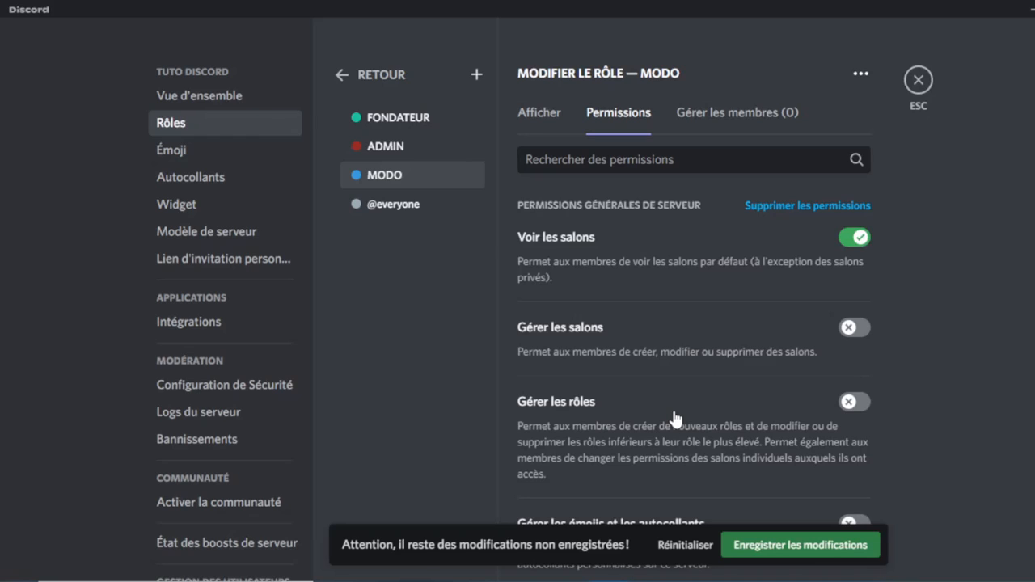
# Save the MODO role and allow it to manage emojis and stickers.
pyautogui.click(754, 543)
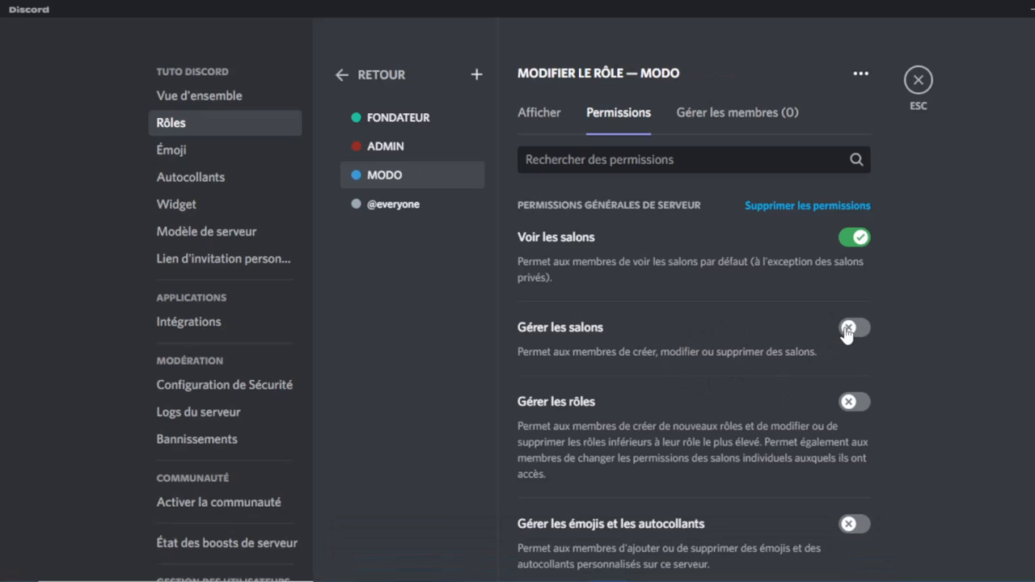
pyautogui.scroll(-2, 739, 338)
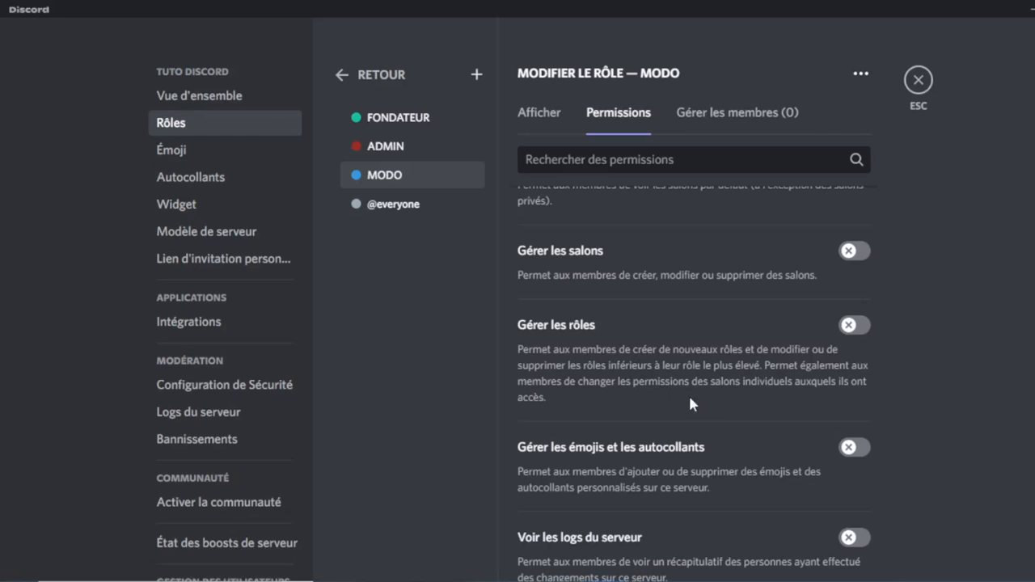
pyautogui.click(853, 450)
pyautogui.scroll(-1, 781, 475)
pyautogui.scroll(-2, 780, 475)
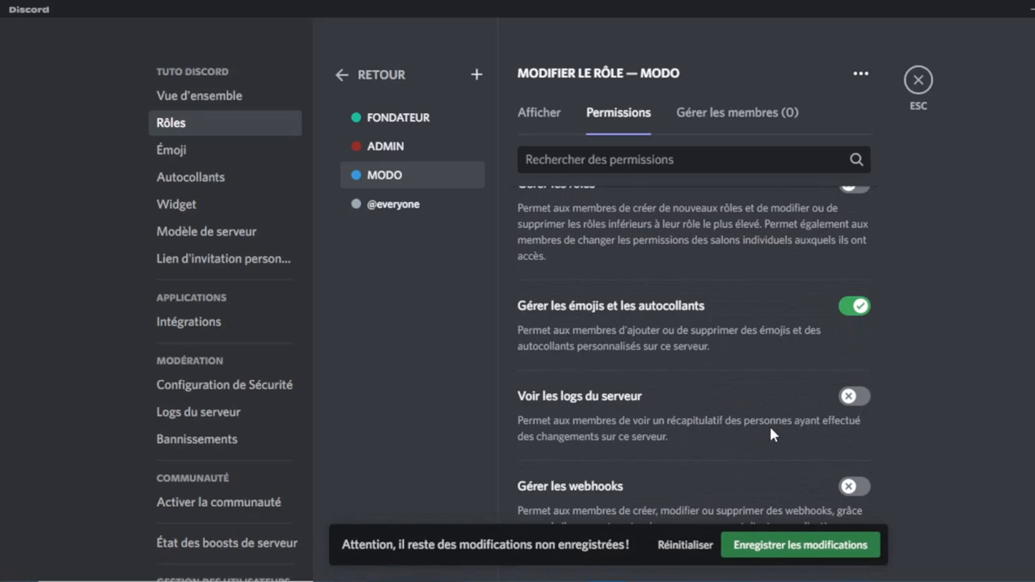
pyautogui.scroll(-2, 772, 427)
pyautogui.scroll(-2, 802, 401)
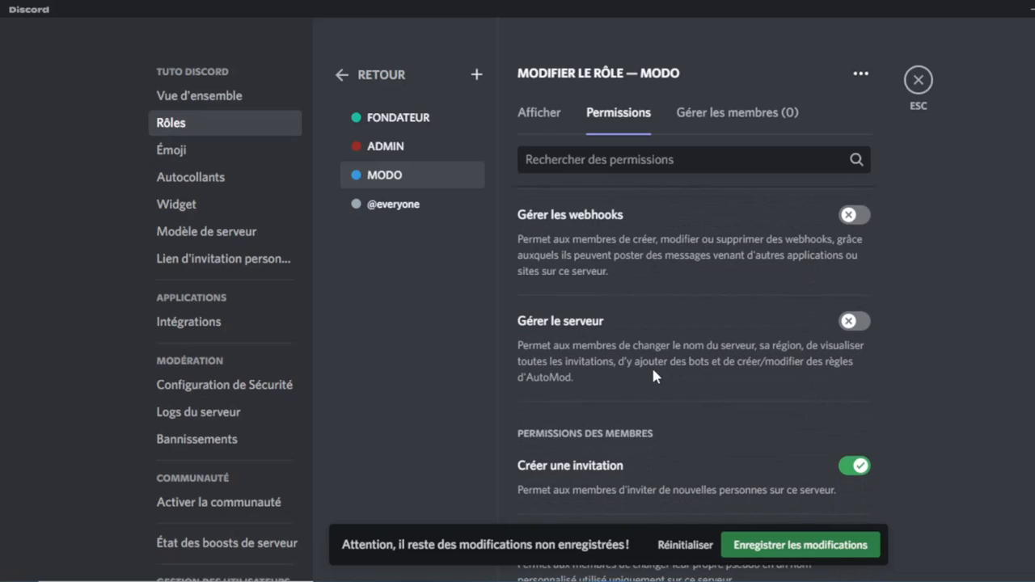
pyautogui.scroll(-1, 653, 371)
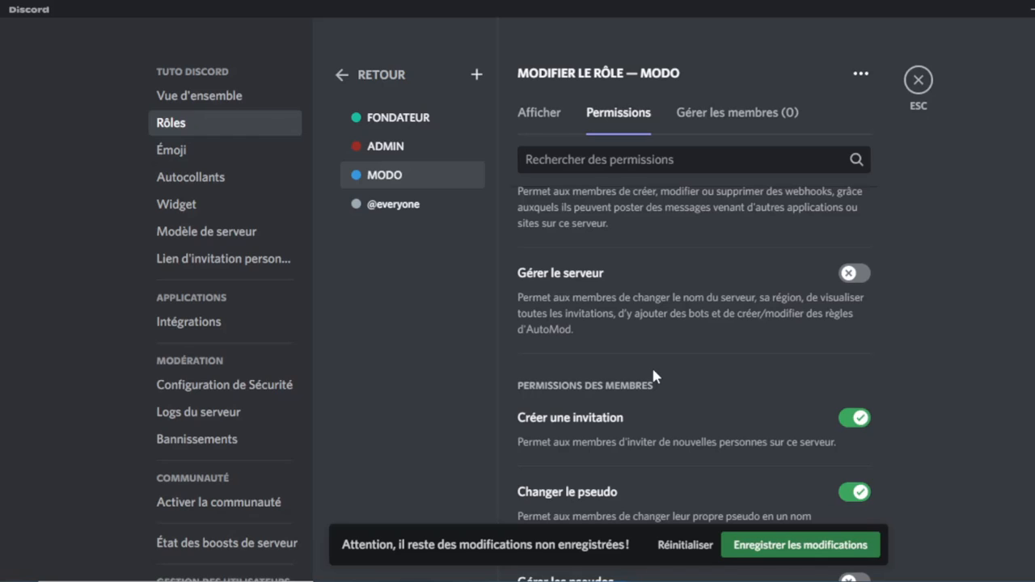
pyautogui.scroll(-3, 651, 364)
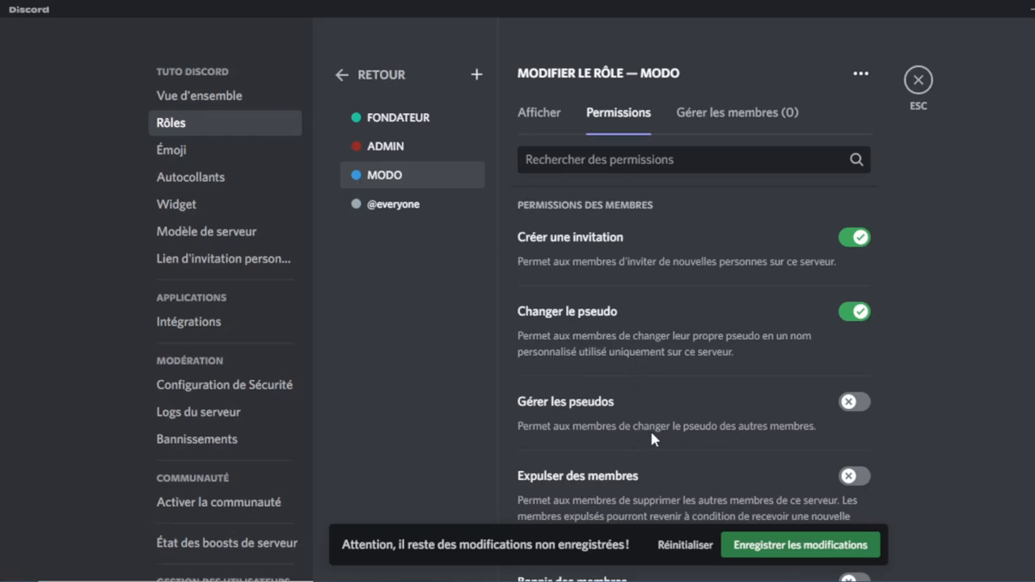
# Enable Gérer les pseudos, Expulser, Bannir and Exclure temporairement des membres for MODO.
pyautogui.click(852, 405)
pyautogui.scroll(-2, 737, 395)
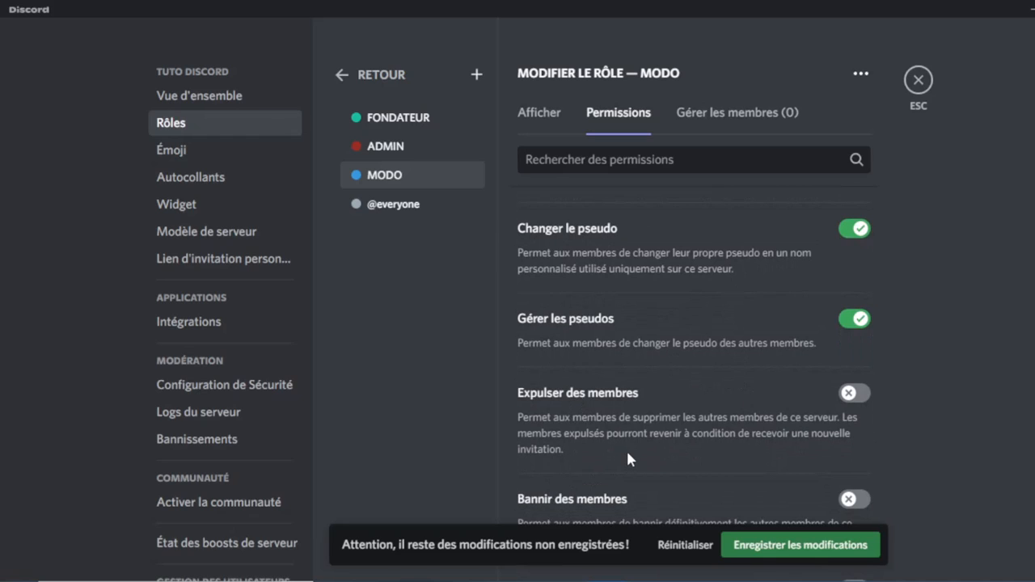
pyautogui.click(855, 397)
pyautogui.scroll(-3, 820, 469)
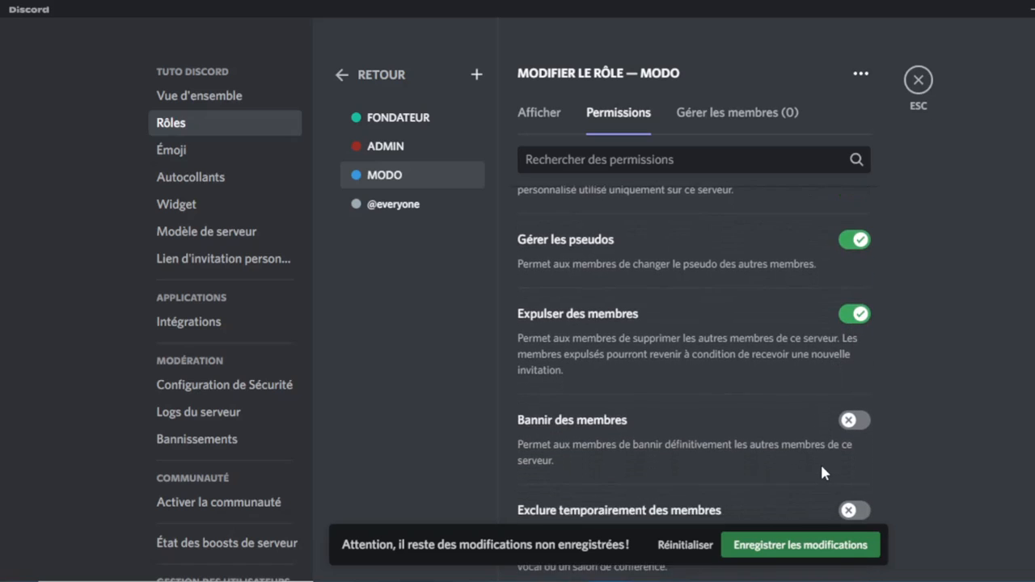
pyautogui.click(854, 376)
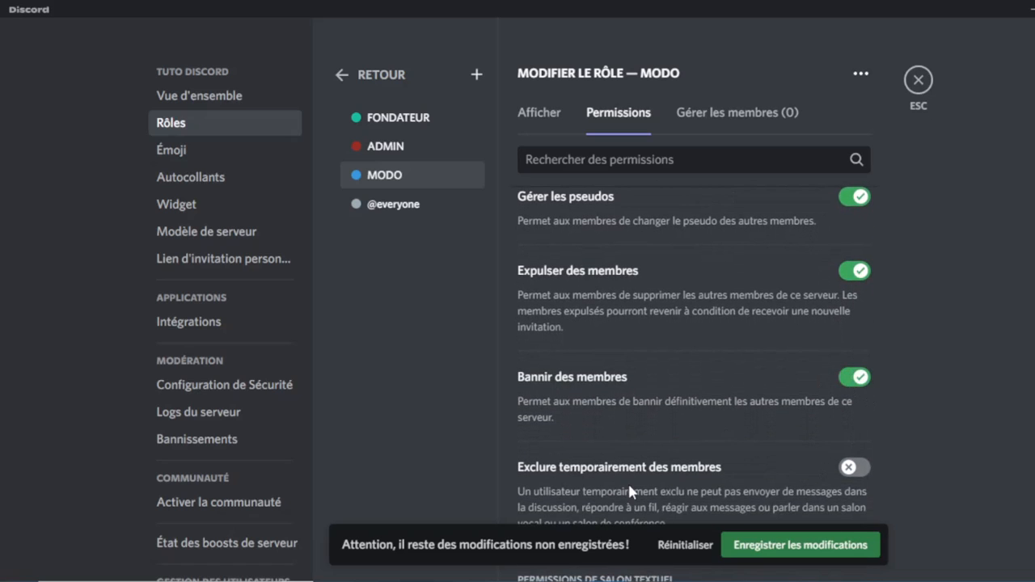
pyautogui.scroll(-2, 627, 481)
pyautogui.click(849, 396)
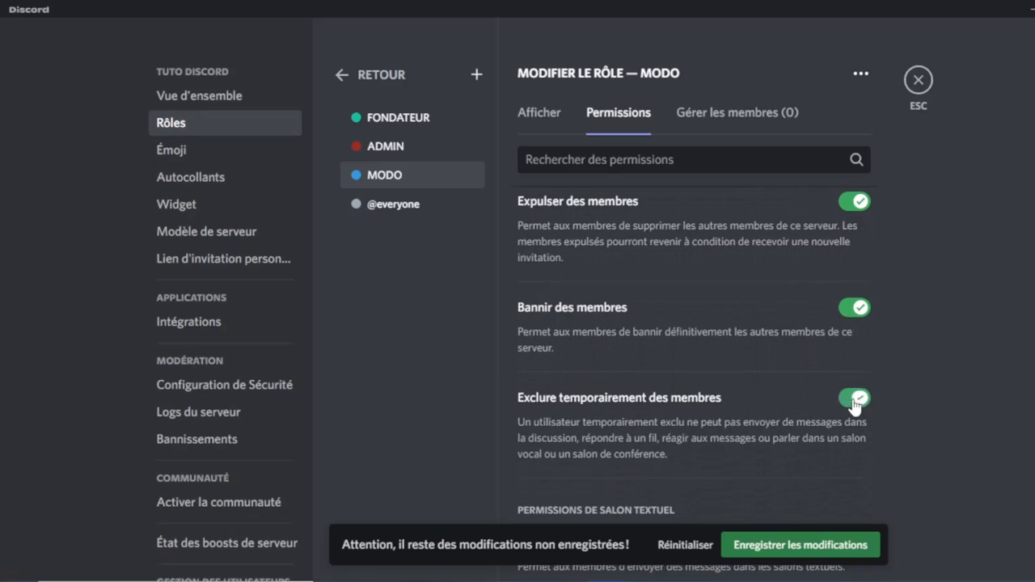
pyautogui.scroll(-5, 836, 414)
pyautogui.scroll(-1, 836, 412)
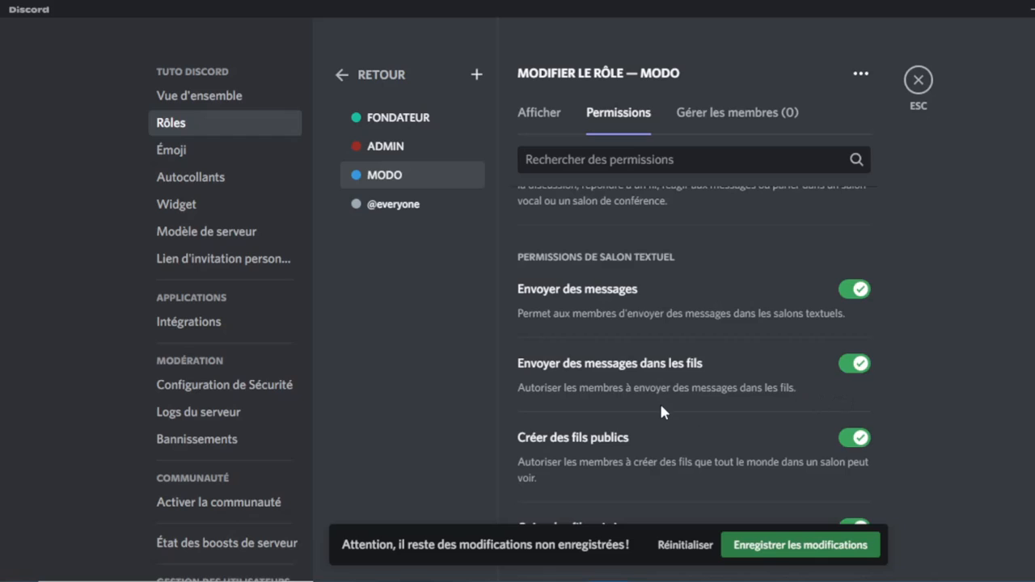
# Turn off thread messaging and public and private thread creation for MODO.
pyautogui.click(859, 366)
pyautogui.click(854, 439)
pyautogui.scroll(-3, 741, 459)
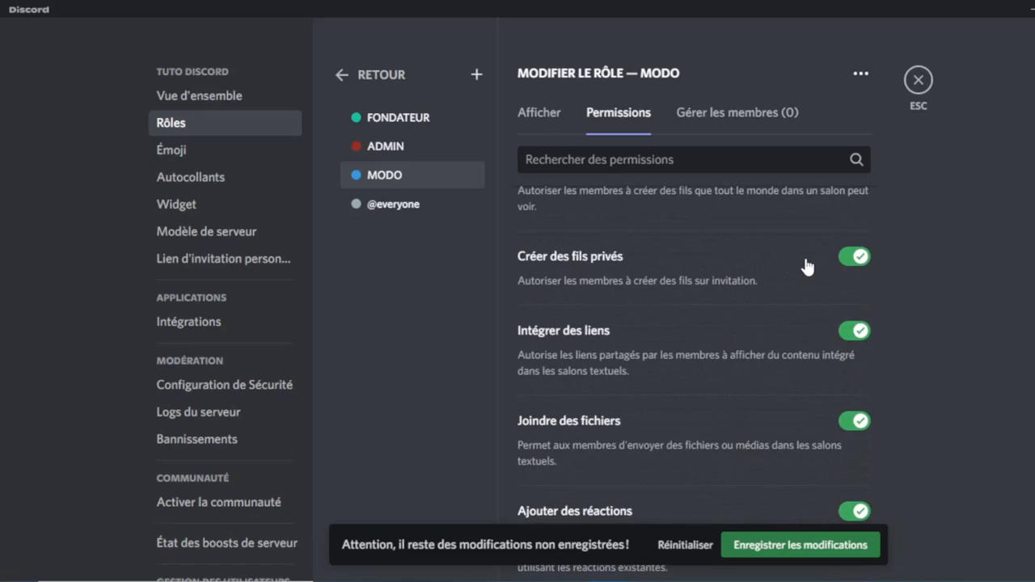
pyautogui.click(857, 257)
# Switch on Gérer les messages for the MODO role.
pyautogui.scroll(-1, 857, 444)
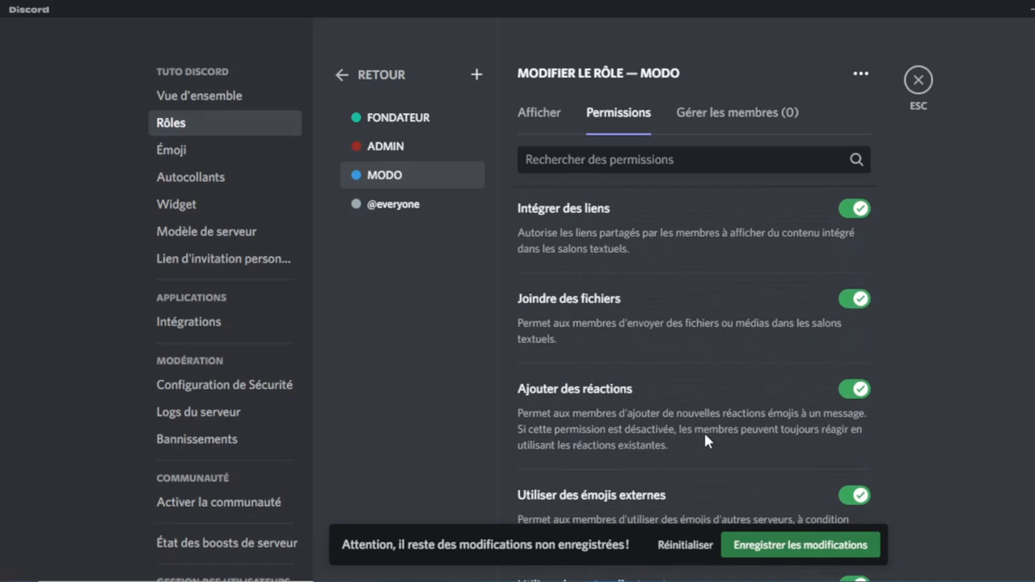
pyautogui.scroll(-1, 833, 429)
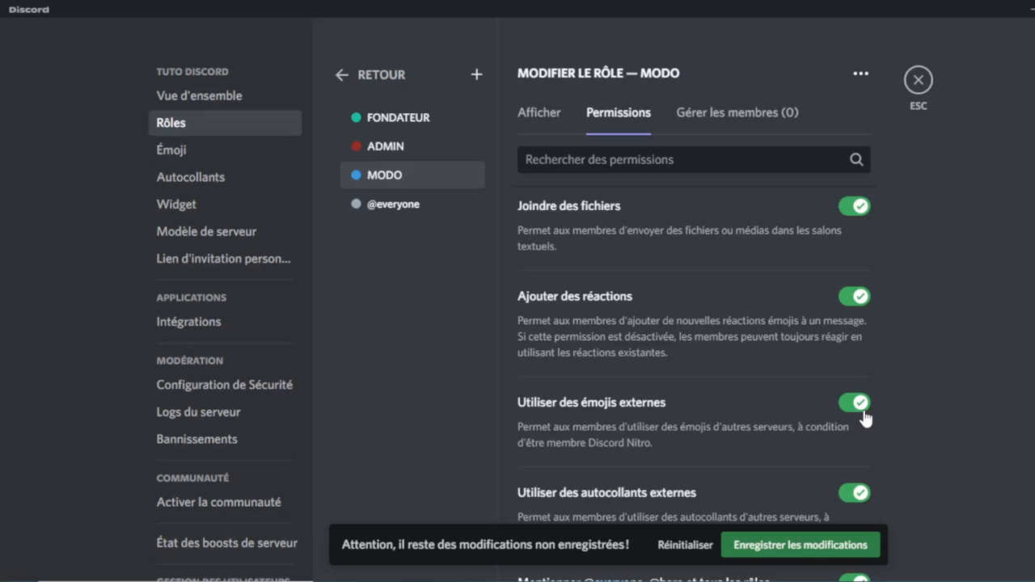
pyautogui.scroll(-1, 862, 409)
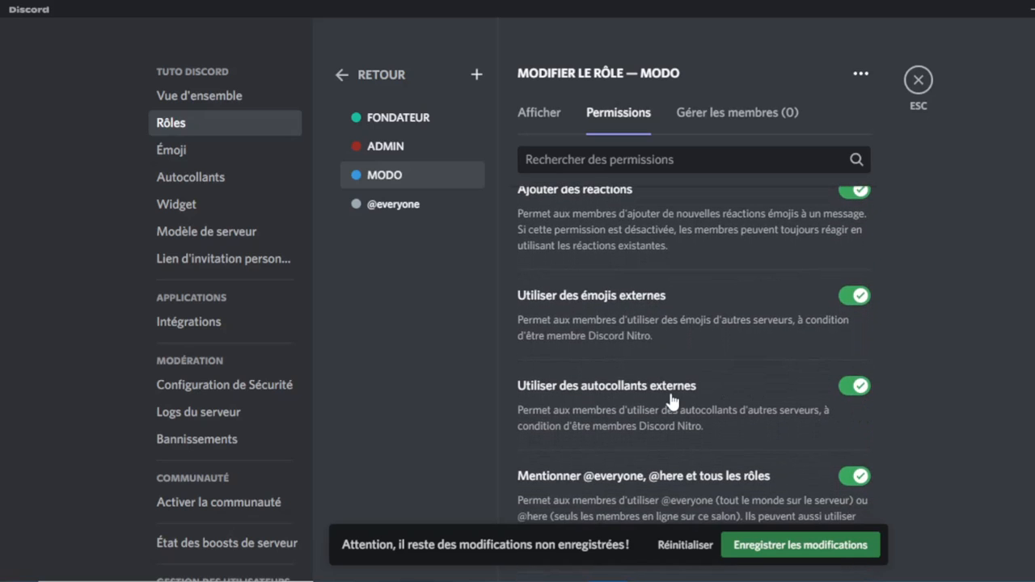
pyautogui.scroll(-2, 739, 416)
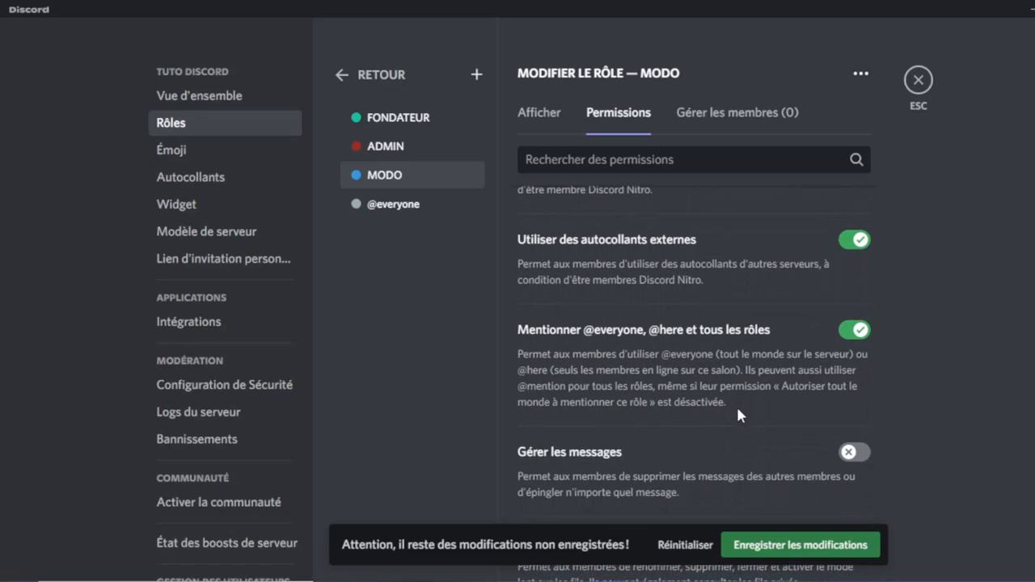
pyautogui.scroll(-1, 755, 349)
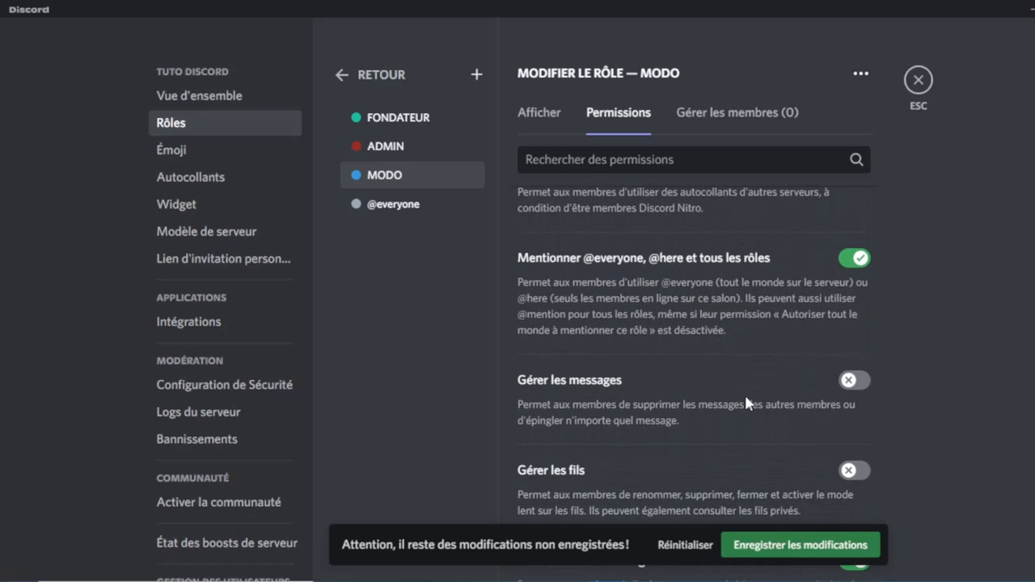
pyautogui.click(855, 380)
pyautogui.scroll(-3, 680, 457)
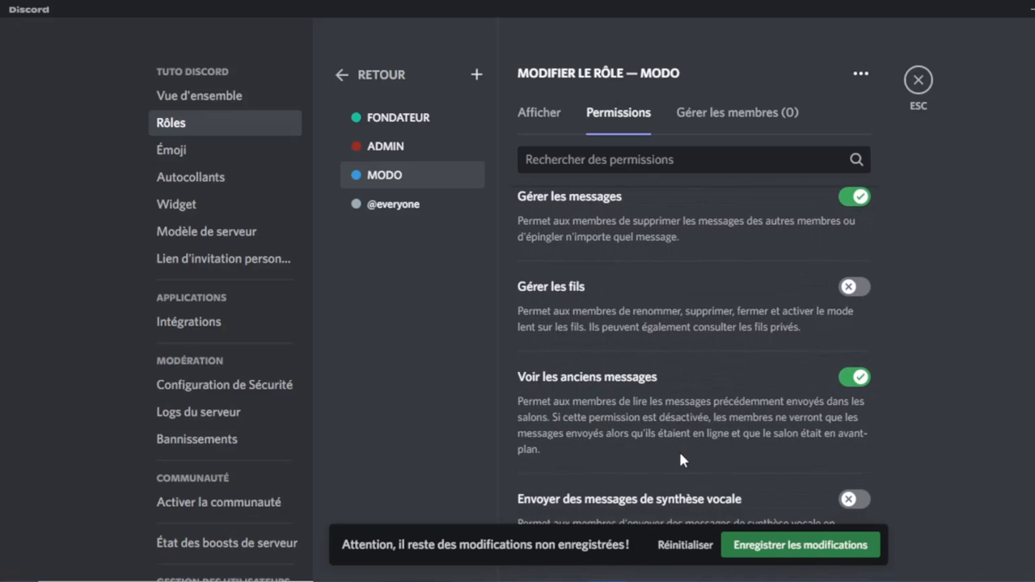
pyautogui.scroll(-3, 749, 429)
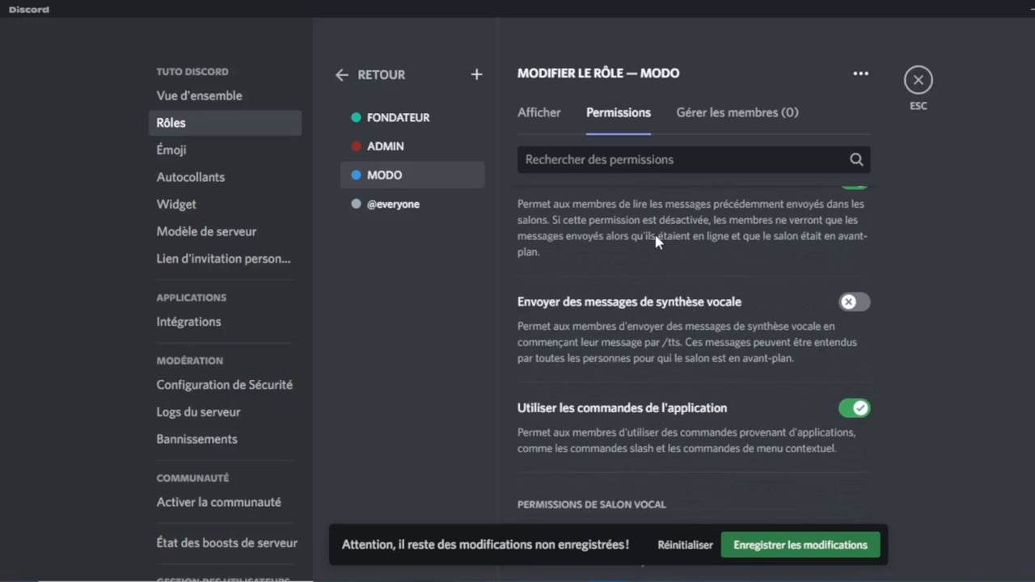
pyautogui.scroll(1, 653, 233)
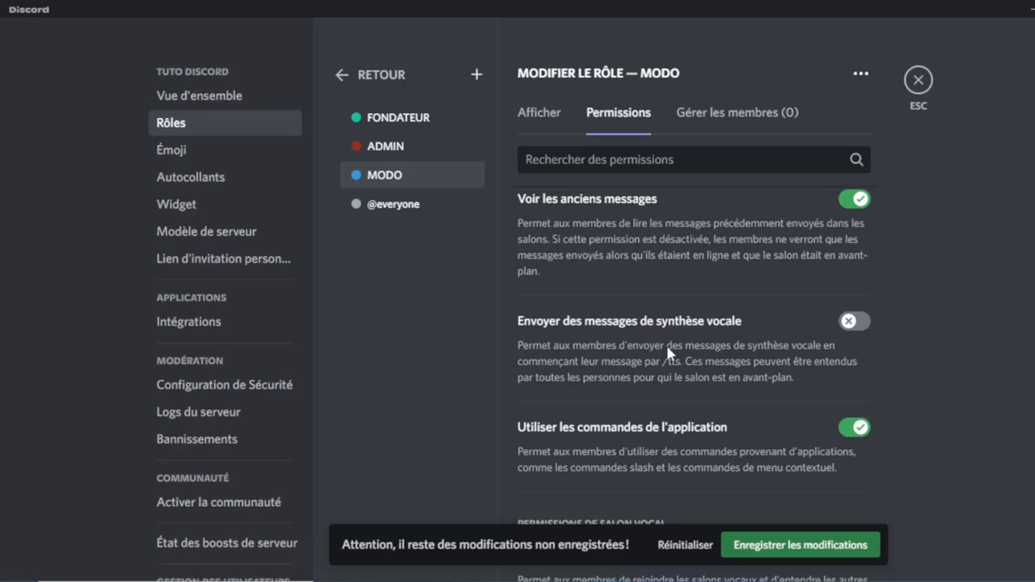
pyautogui.scroll(-2, 667, 349)
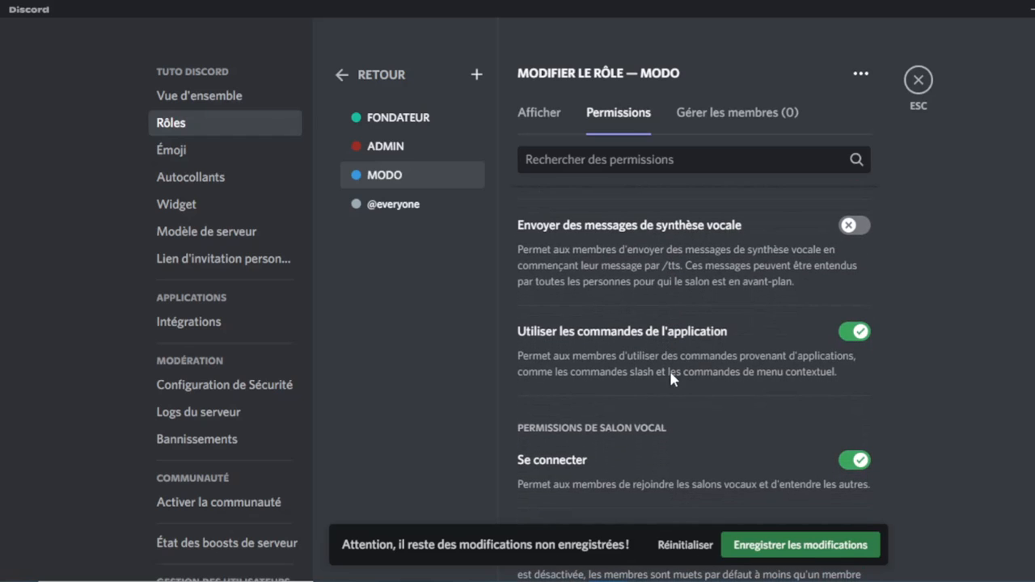
# Enable Voix prioritaire, Rendre les membres muets and Mettre en sourdine des membres for MODO.
pyautogui.scroll(-4, 643, 387)
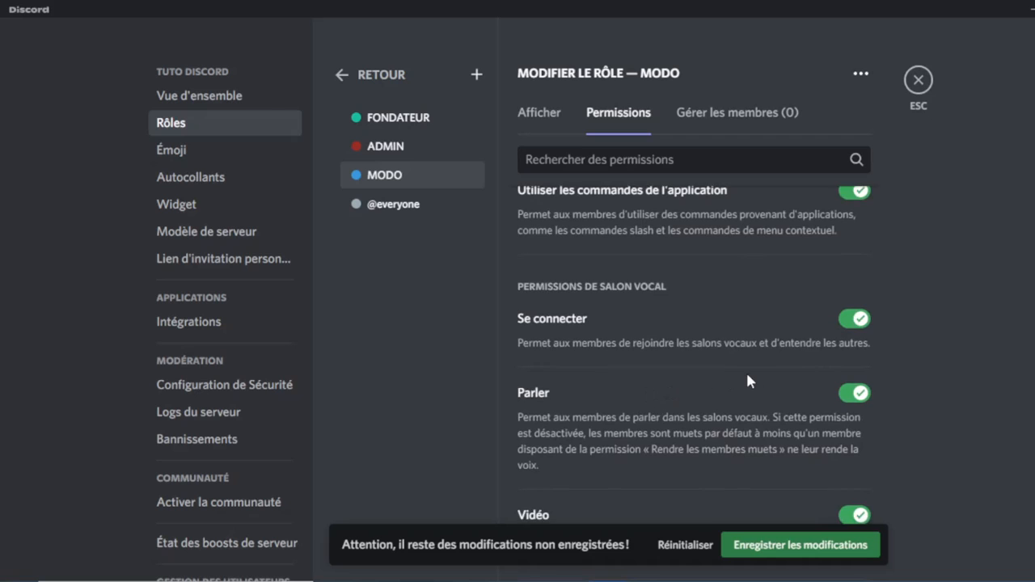
pyautogui.scroll(-4, 753, 375)
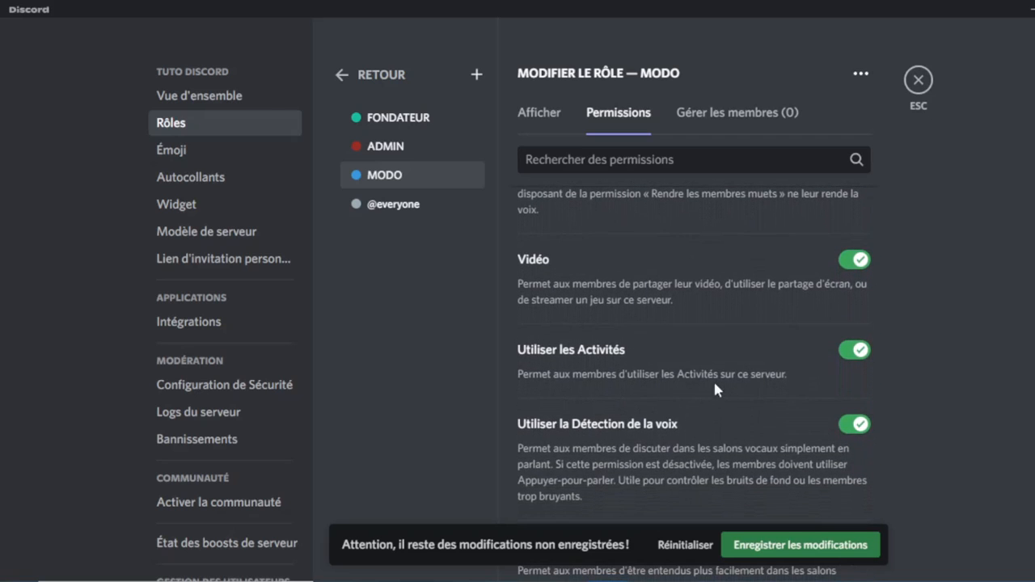
pyautogui.scroll(-3, 656, 395)
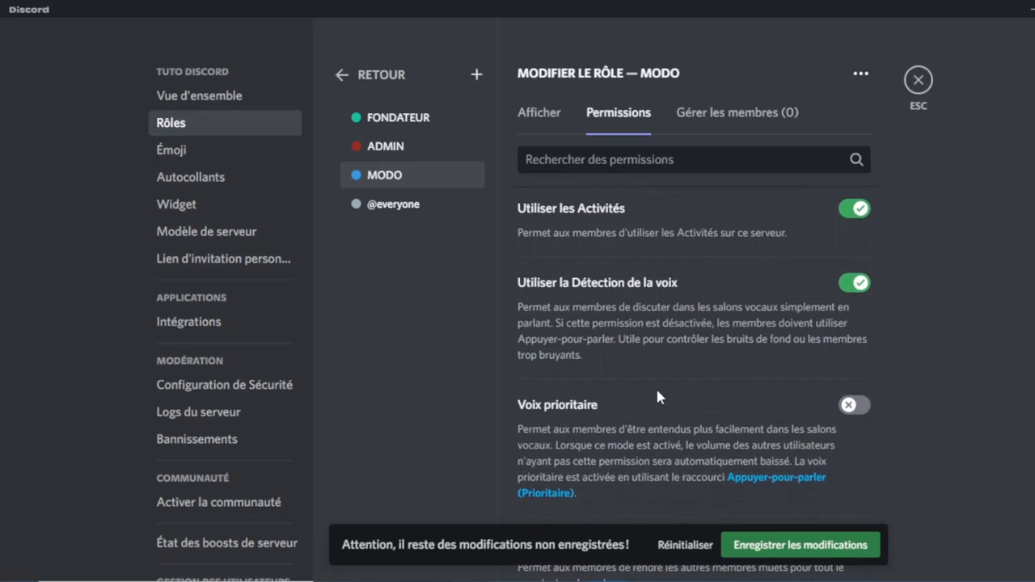
pyautogui.click(859, 405)
pyautogui.scroll(-10, 727, 417)
pyautogui.scroll(7, 727, 417)
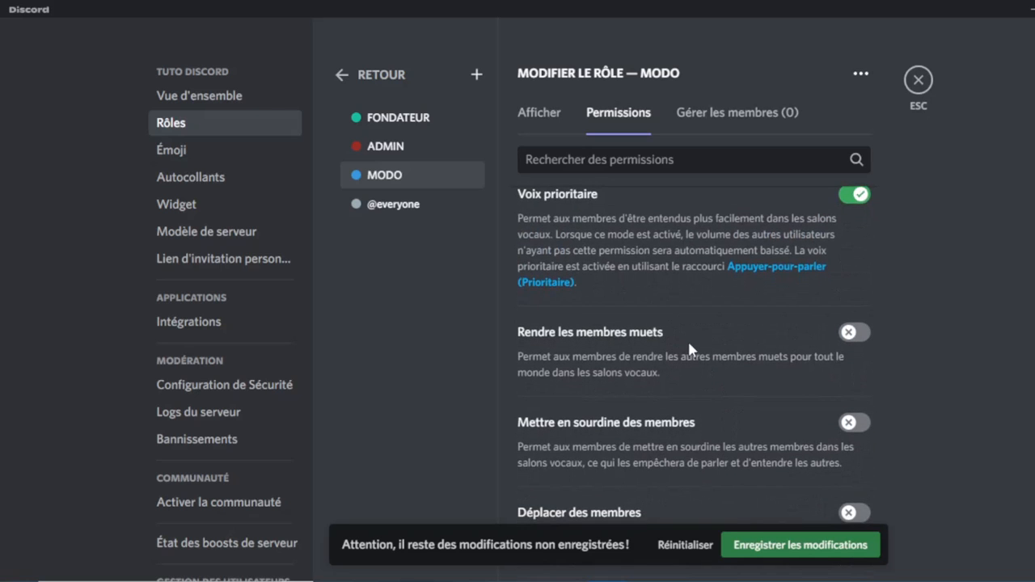
pyautogui.click(855, 334)
pyautogui.click(849, 425)
pyautogui.scroll(-2, 843, 433)
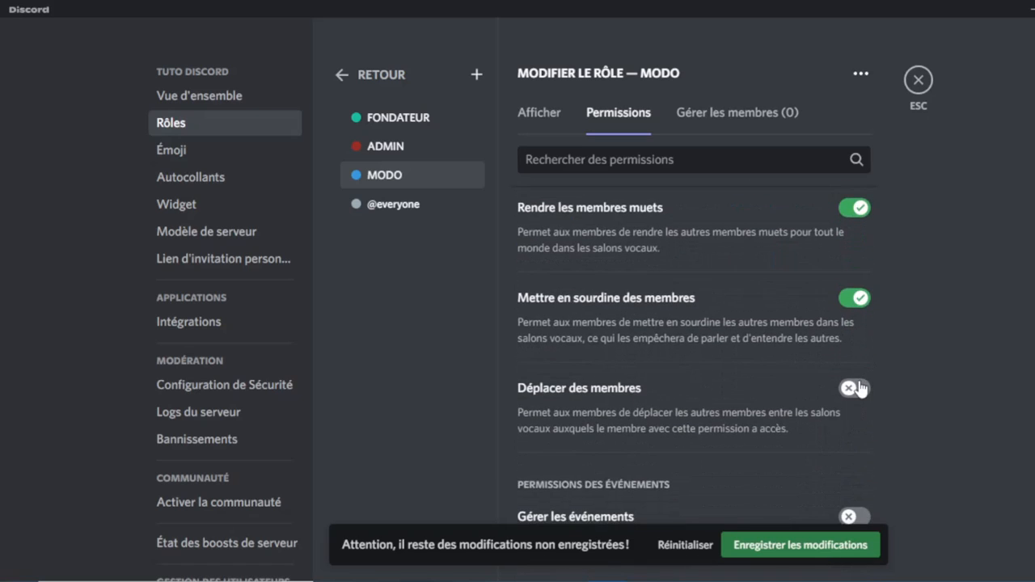
pyautogui.scroll(-2, 862, 388)
pyautogui.scroll(-1, 861, 388)
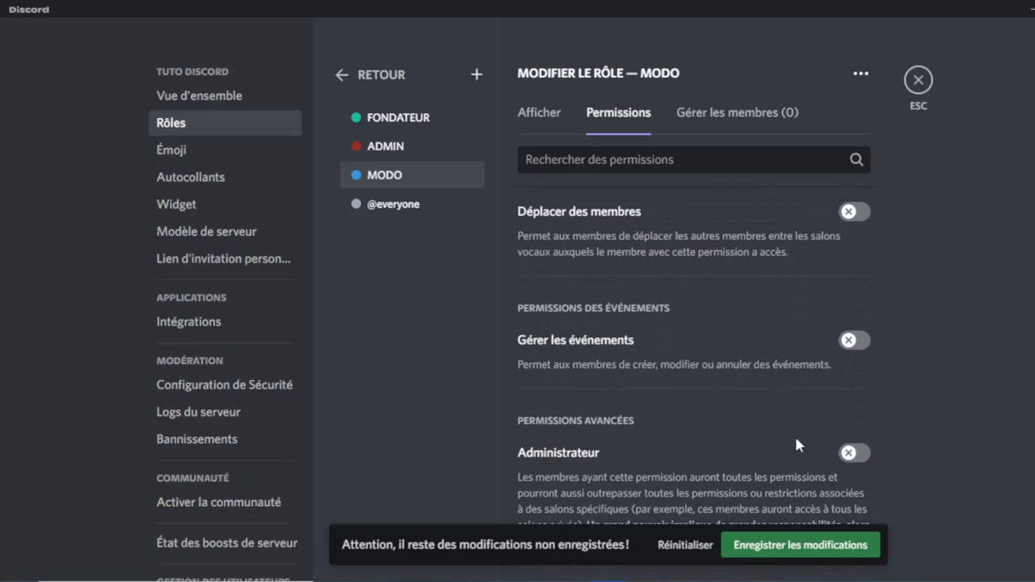
pyautogui.scroll(-1, 794, 434)
# Save MODO's permissions and add a fourth role, still named nouveau rôle.
pyautogui.click(809, 540)
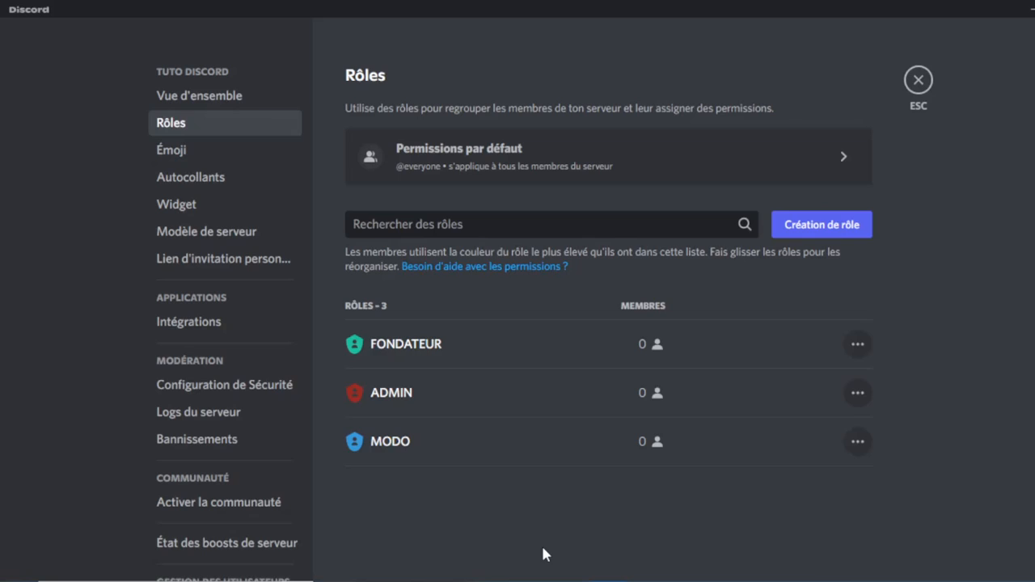
pyautogui.click(833, 229)
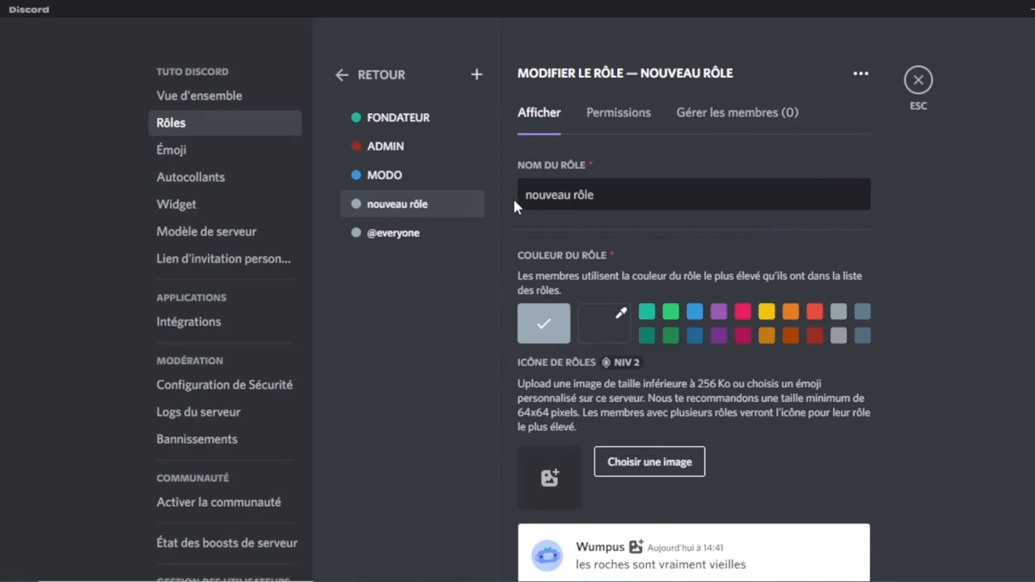
# Rename the new role to 'membre', fixing the 'menbre' typo.
pyautogui.click(642, 186)
pyautogui.press('BackSpace')
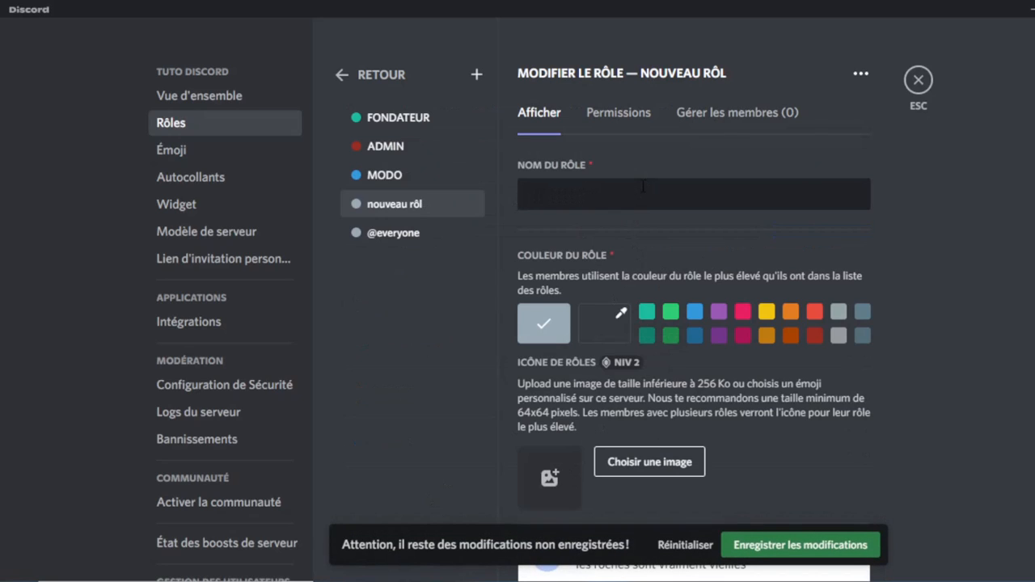
pyautogui.press('BackSpace')
pyautogui.press('BackSpace')
pyautogui.press('BackSpace')
pyautogui.press('BackSpace')
pyautogui.press('BackSpace')
pyautogui.press('BackSpace')
pyautogui.press('BackSpace')
pyautogui.press('BackSpace')
pyautogui.press('BackSpace')
pyautogui.press('BackSpace')
pyautogui.press('BackSpace')
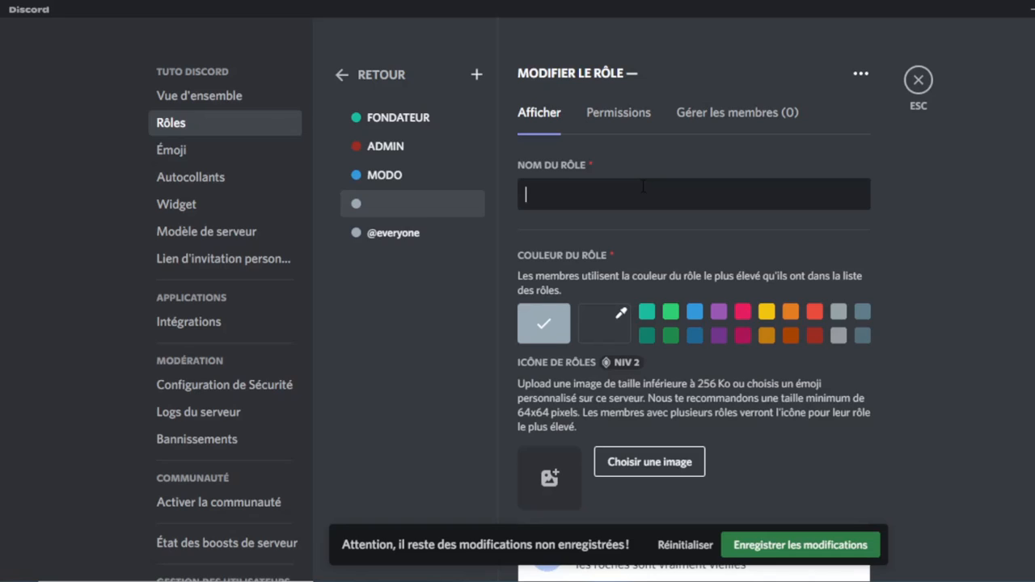
pyautogui.write('menbre')
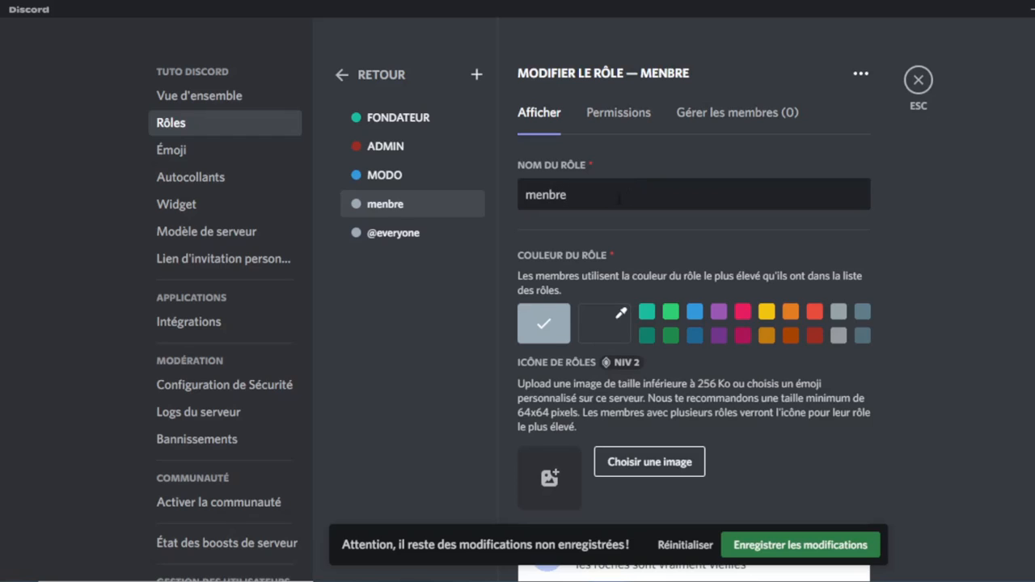
pyautogui.click(551, 200)
pyautogui.press('BackSpace')
pyautogui.write('m')
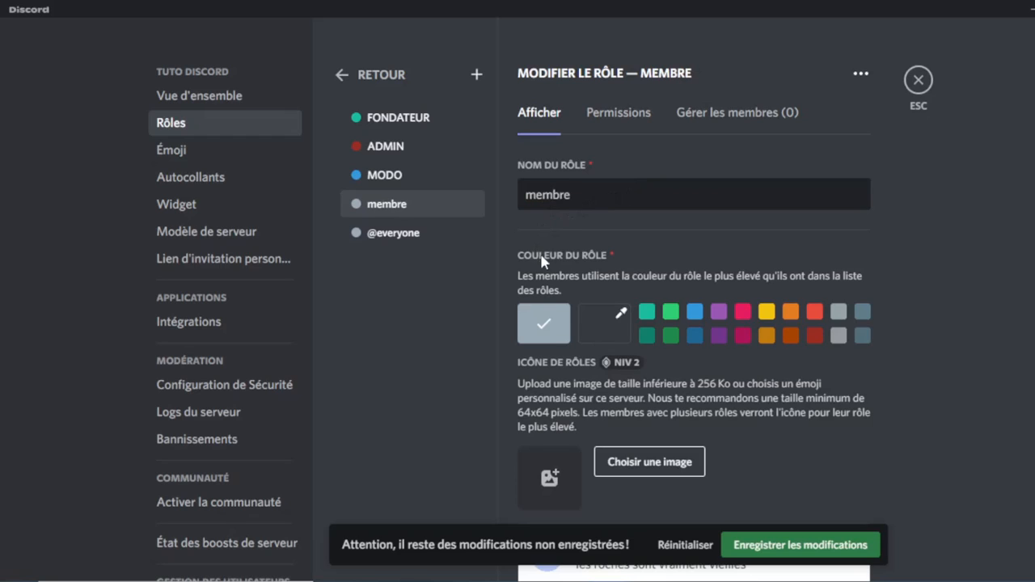
# Colour the membre role yellow and save the changes.
pyautogui.click(766, 314)
pyautogui.scroll(-3, 620, 275)
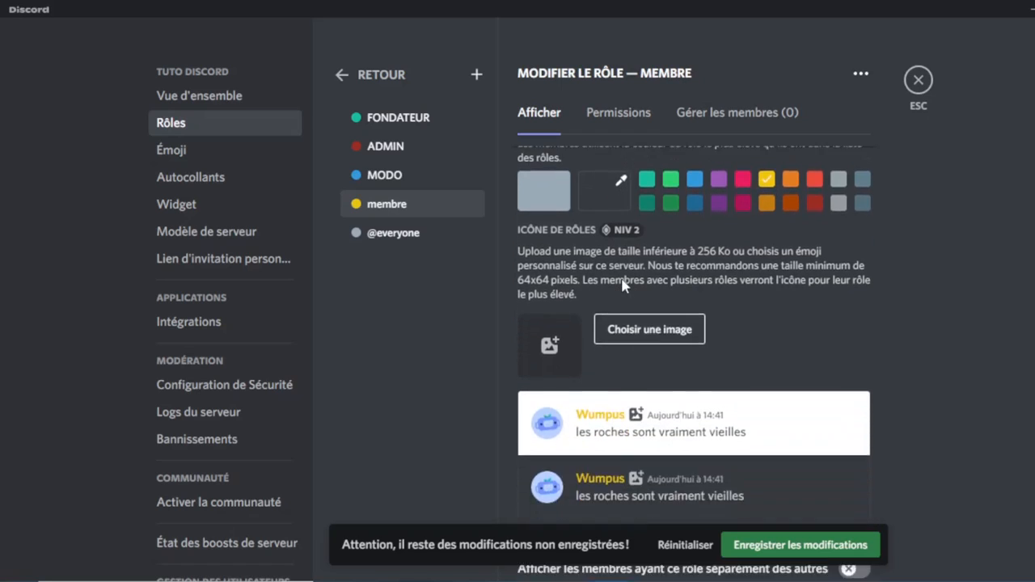
pyautogui.scroll(-1, 697, 331)
pyautogui.click(801, 549)
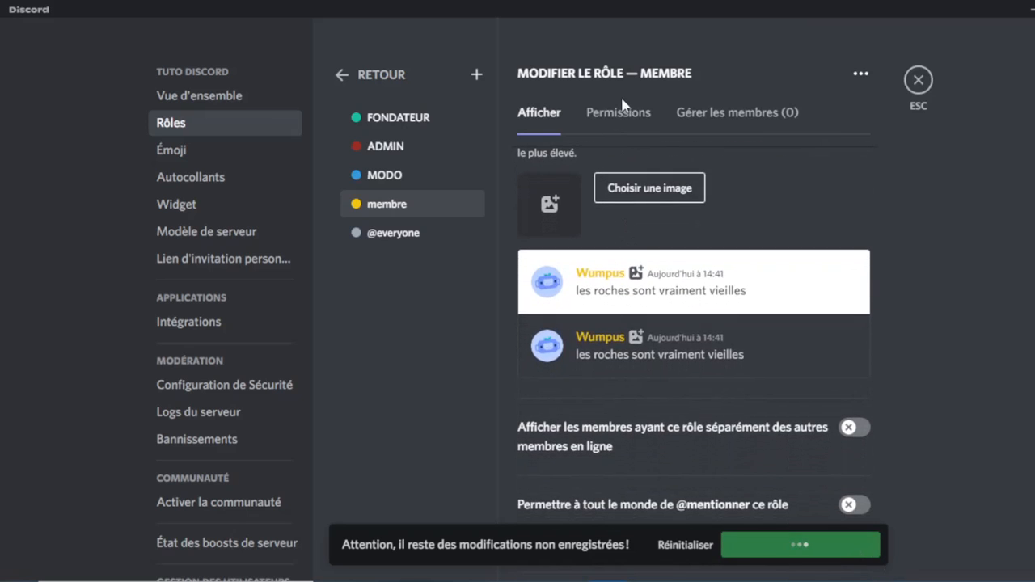
# Show the membre role's permissions and scroll through the default permission list.
pyautogui.click(620, 126)
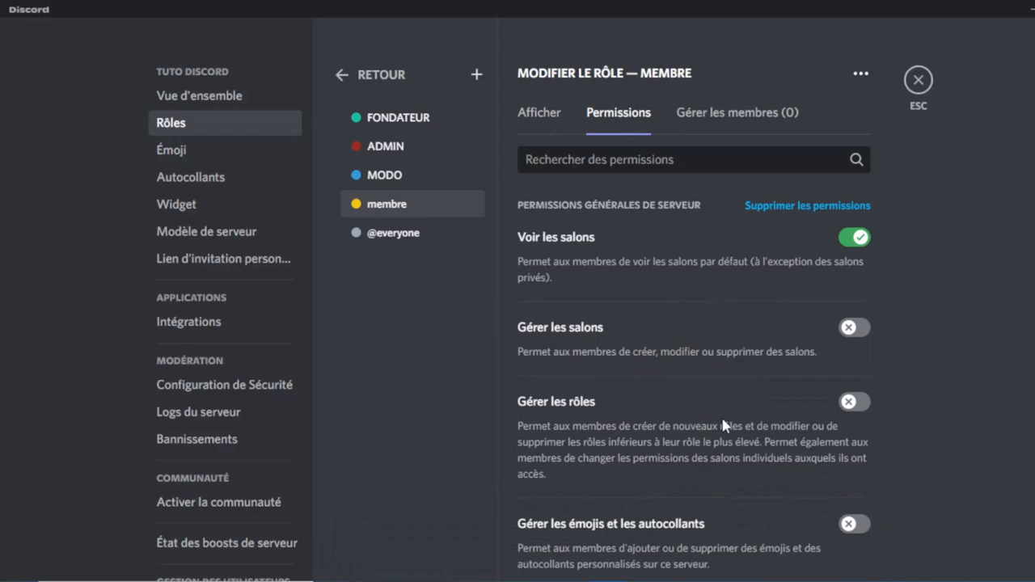
pyautogui.scroll(-3, 665, 516)
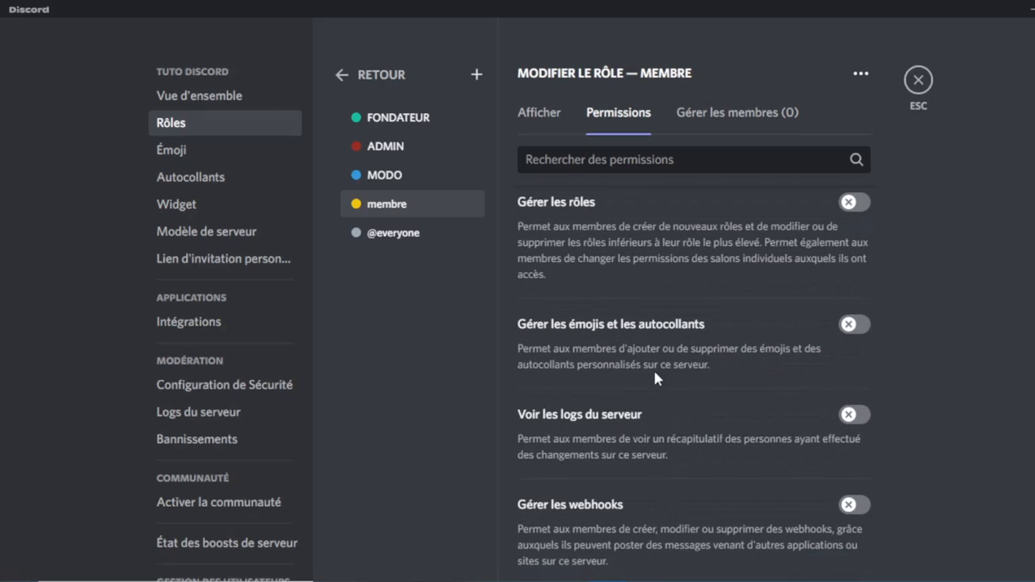
pyautogui.scroll(-3, 611, 444)
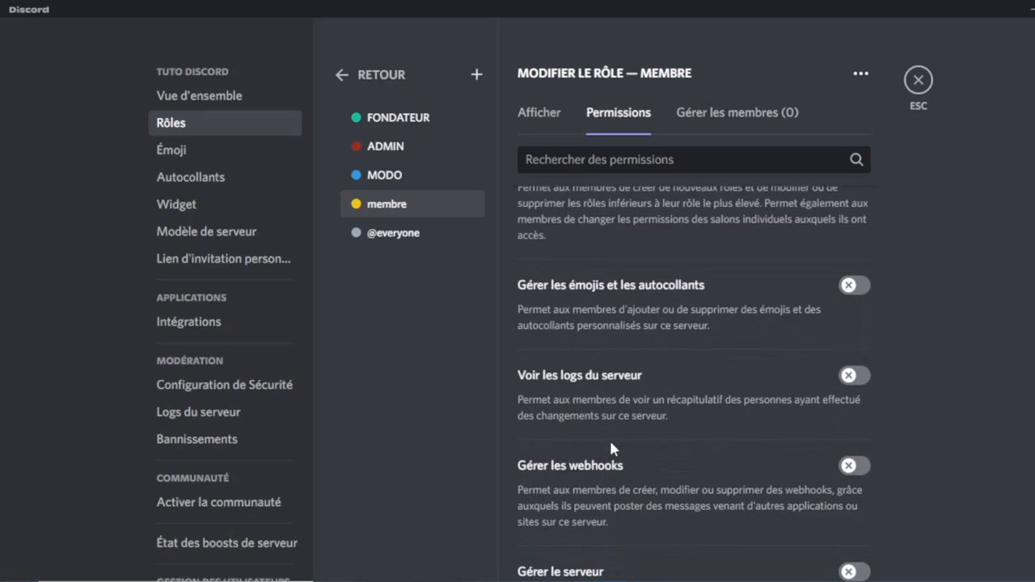
pyautogui.scroll(-3, 611, 443)
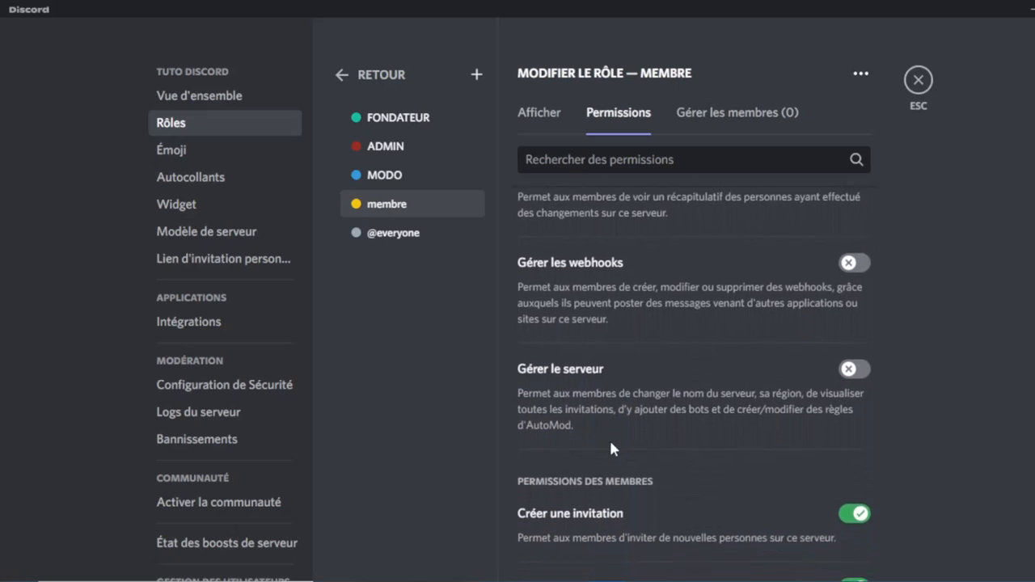
pyautogui.scroll(-2, 774, 461)
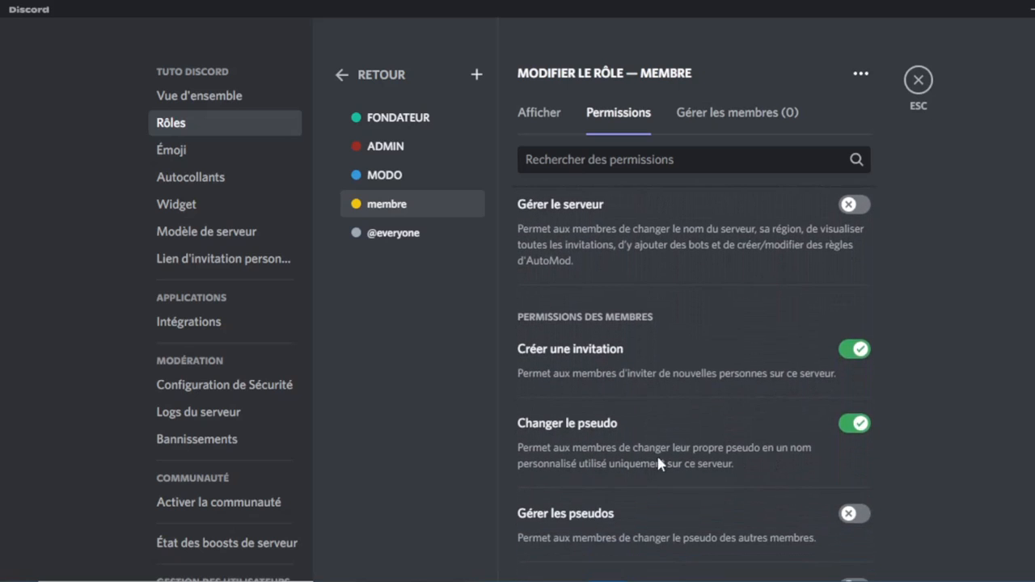
pyautogui.scroll(-5, 642, 461)
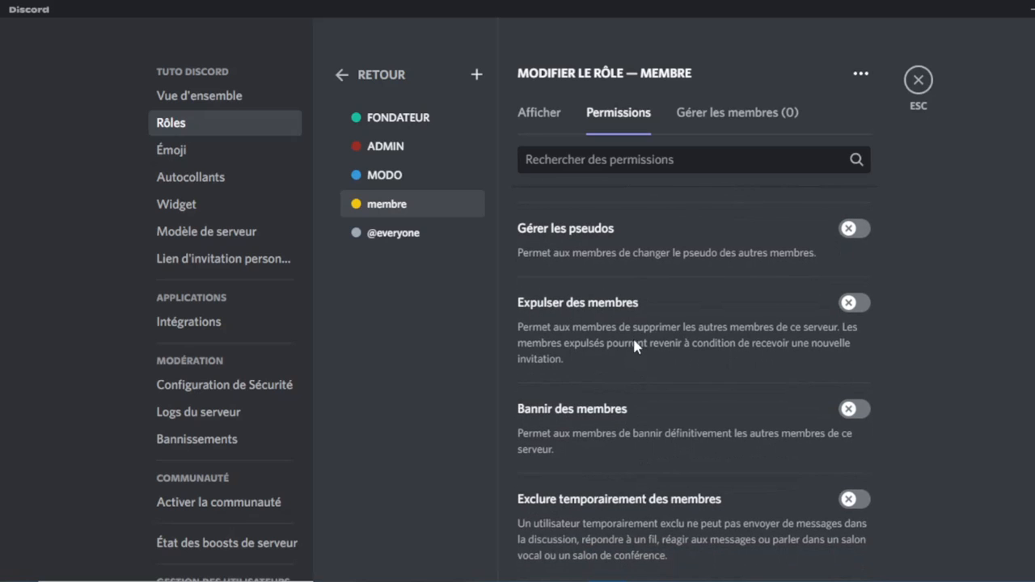
pyautogui.scroll(-4, 691, 408)
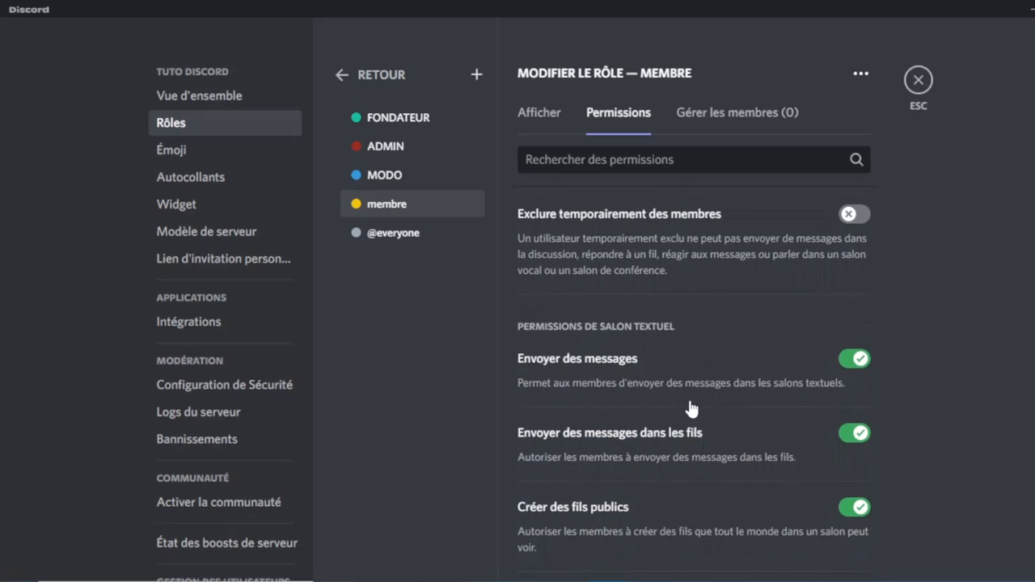
# Turn off sending messages in threads and creating public and private threads for membre.
pyautogui.click(857, 434)
pyautogui.scroll(-1, 715, 417)
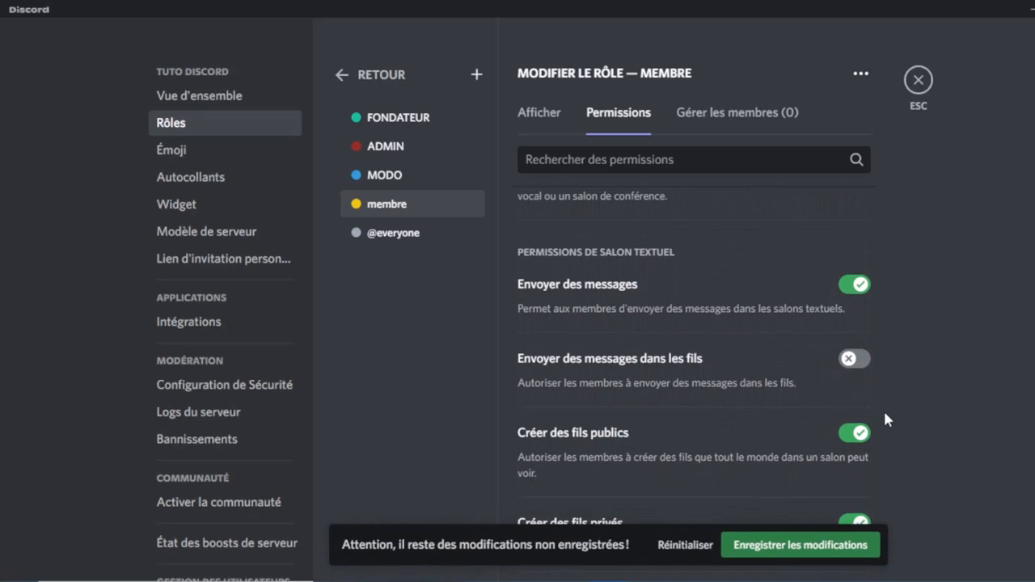
pyautogui.click(866, 435)
pyautogui.scroll(-1, 742, 413)
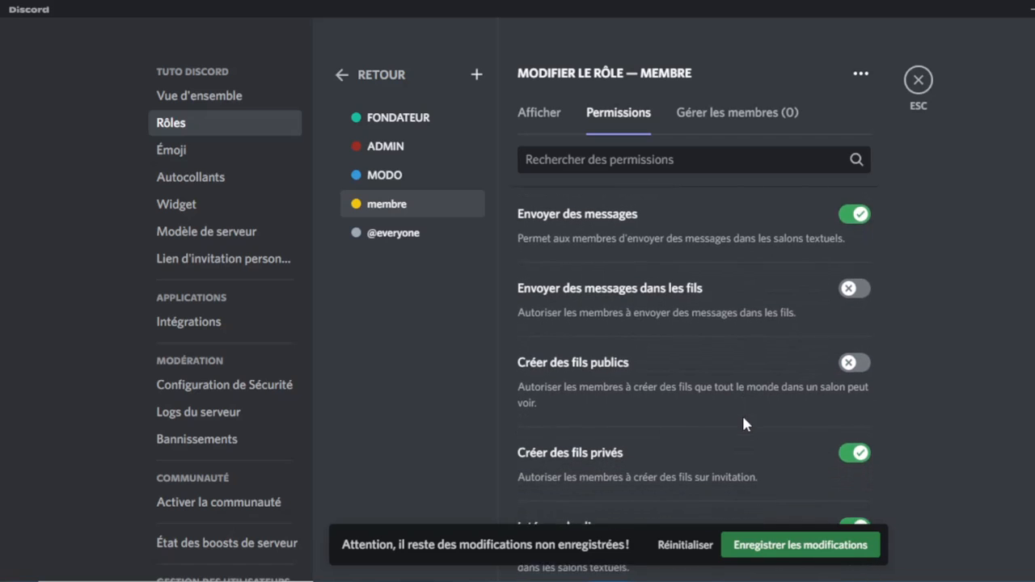
pyautogui.click(855, 448)
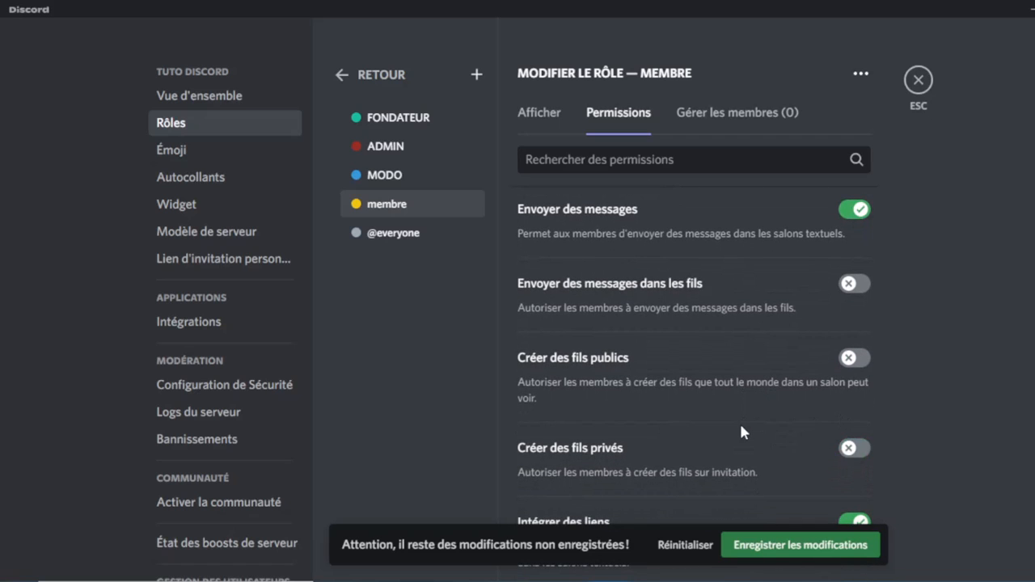
pyautogui.scroll(-2, 742, 430)
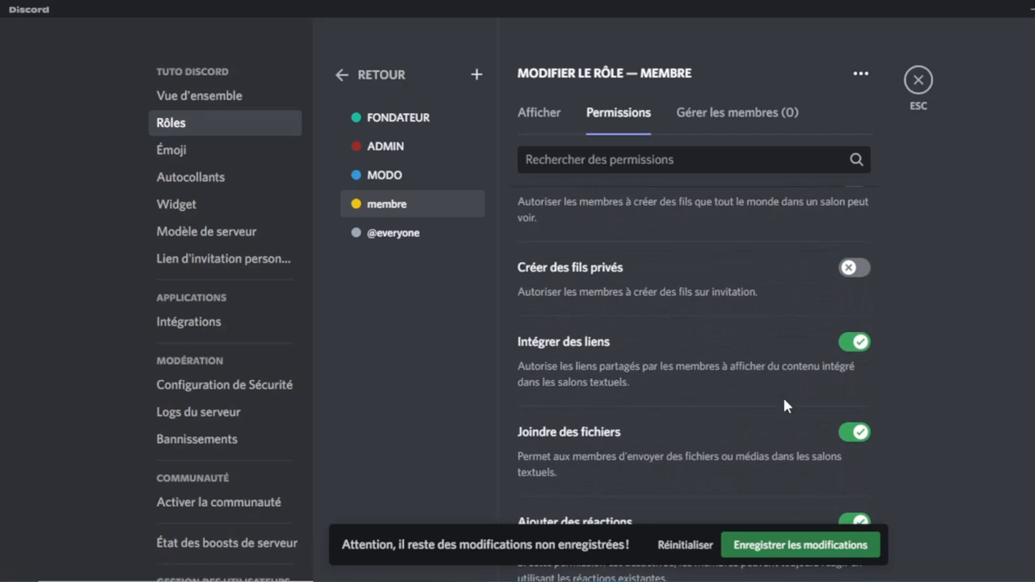
pyautogui.scroll(-3, 783, 404)
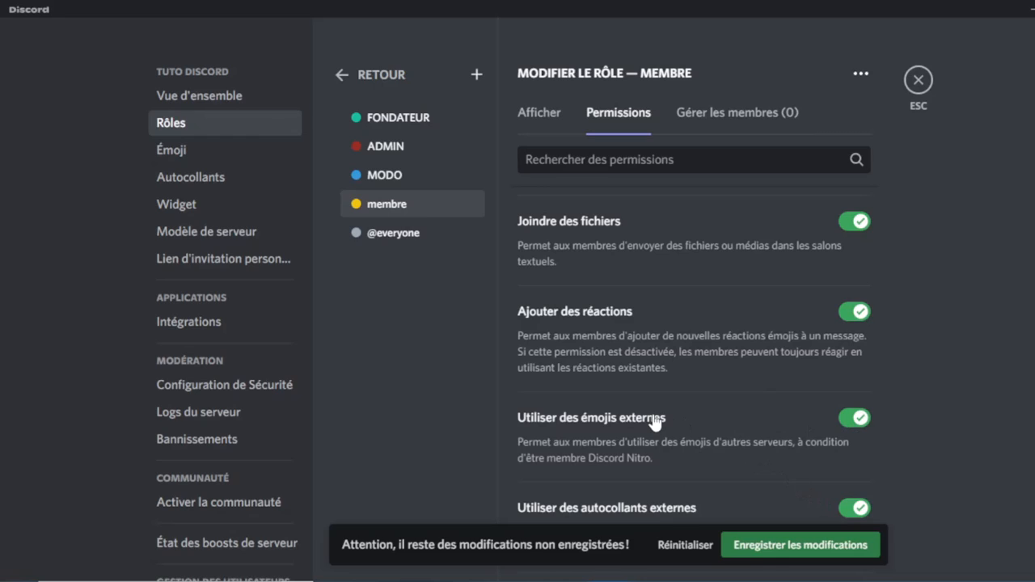
pyautogui.click(853, 418)
pyautogui.scroll(-2, 756, 433)
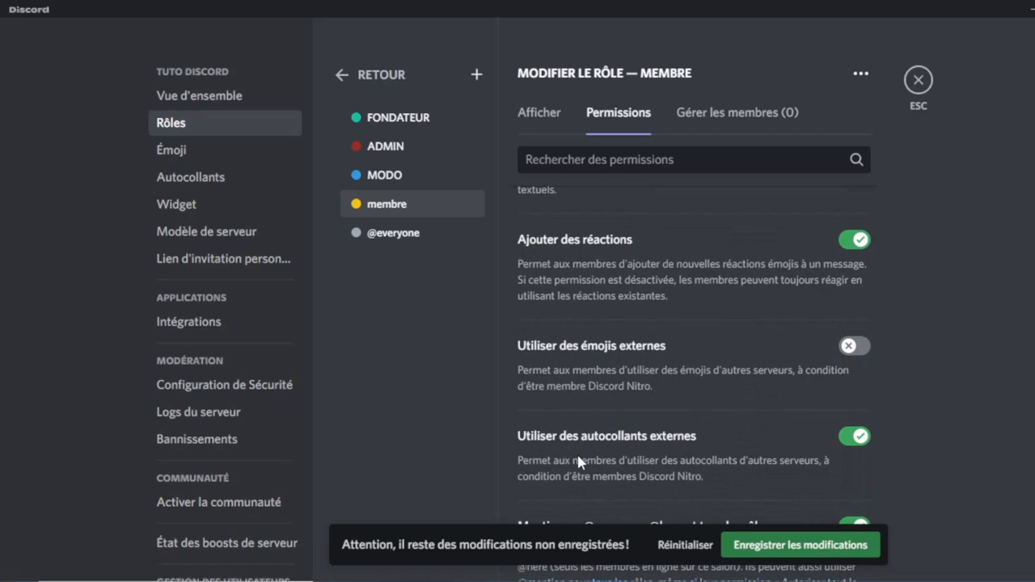
pyautogui.scroll(-1, 576, 452)
pyautogui.click(857, 396)
pyautogui.scroll(-1, 737, 432)
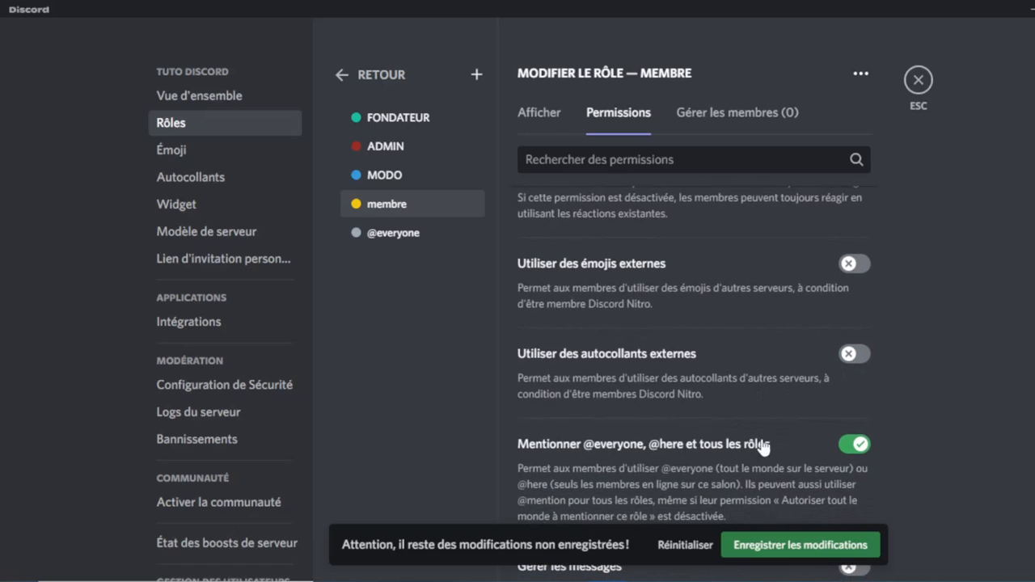
pyautogui.scroll(-1, 725, 477)
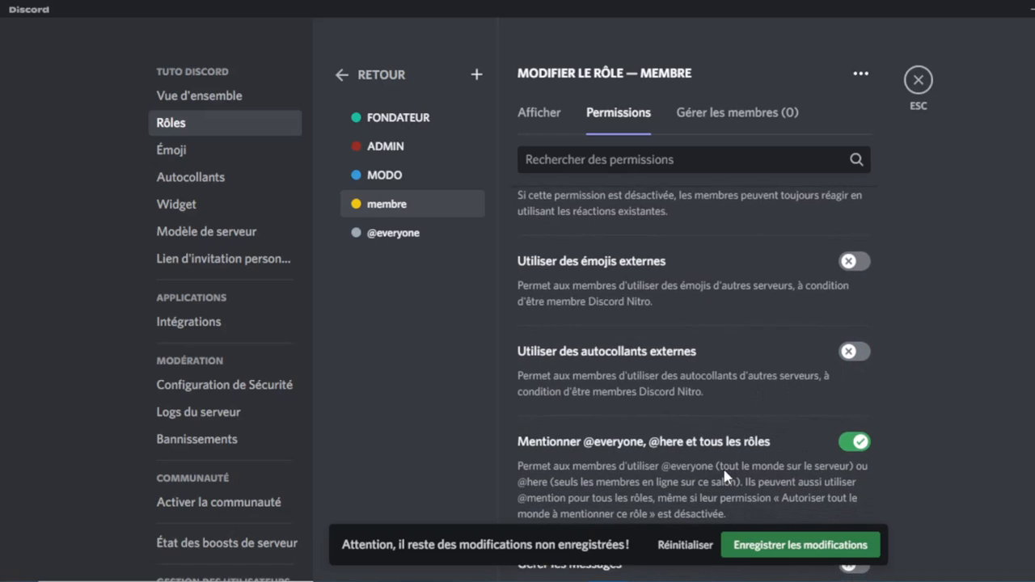
pyautogui.click(855, 433)
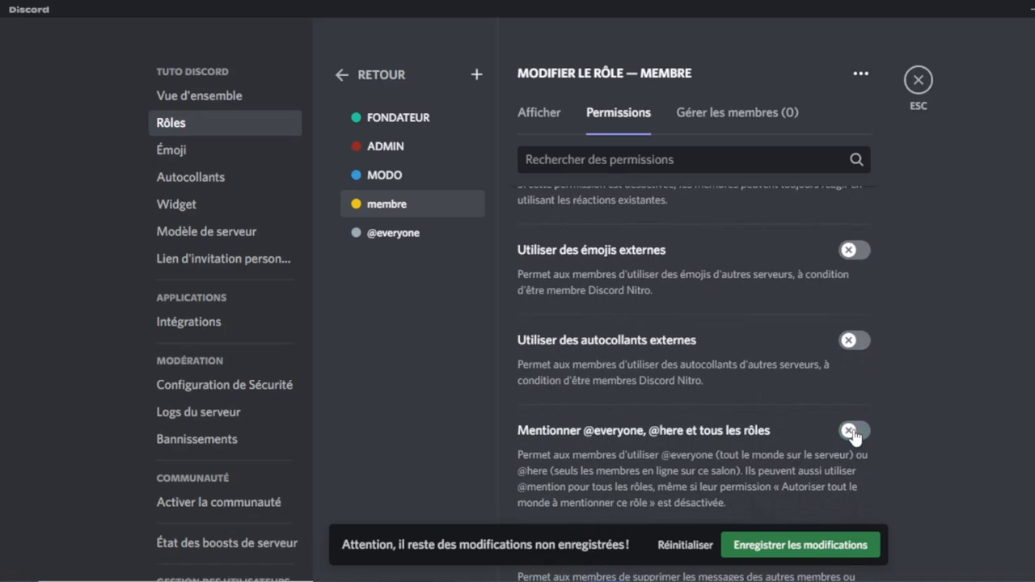
pyautogui.scroll(-3, 786, 441)
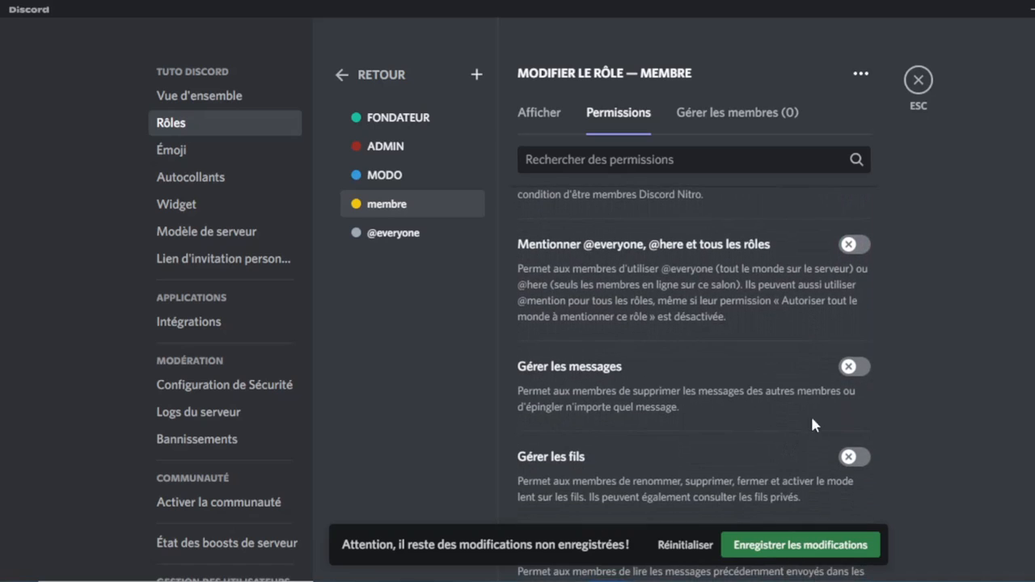
pyautogui.scroll(-3, 743, 418)
pyautogui.scroll(-3, 743, 419)
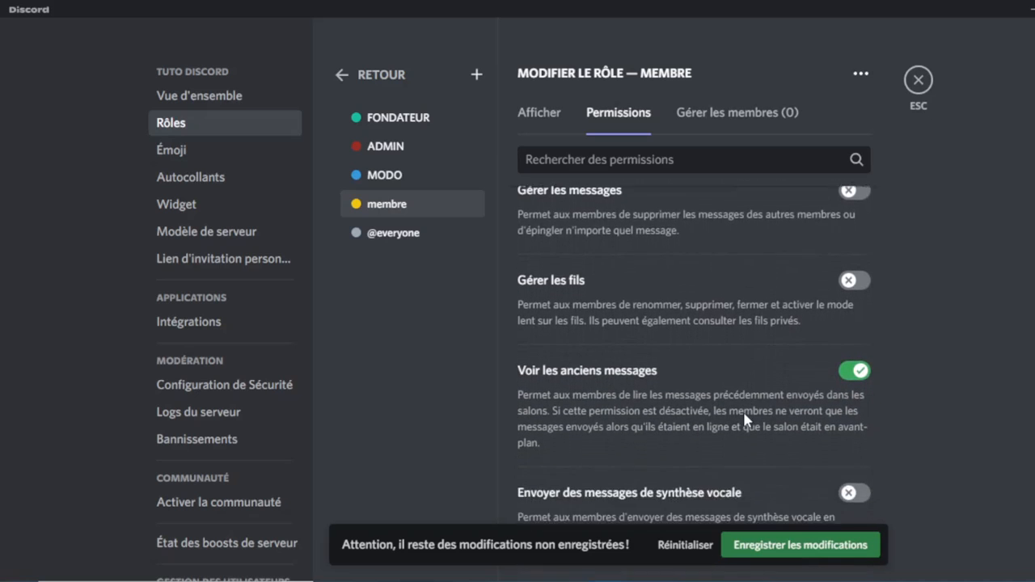
pyautogui.scroll(-5, 718, 461)
pyautogui.scroll(1, 720, 466)
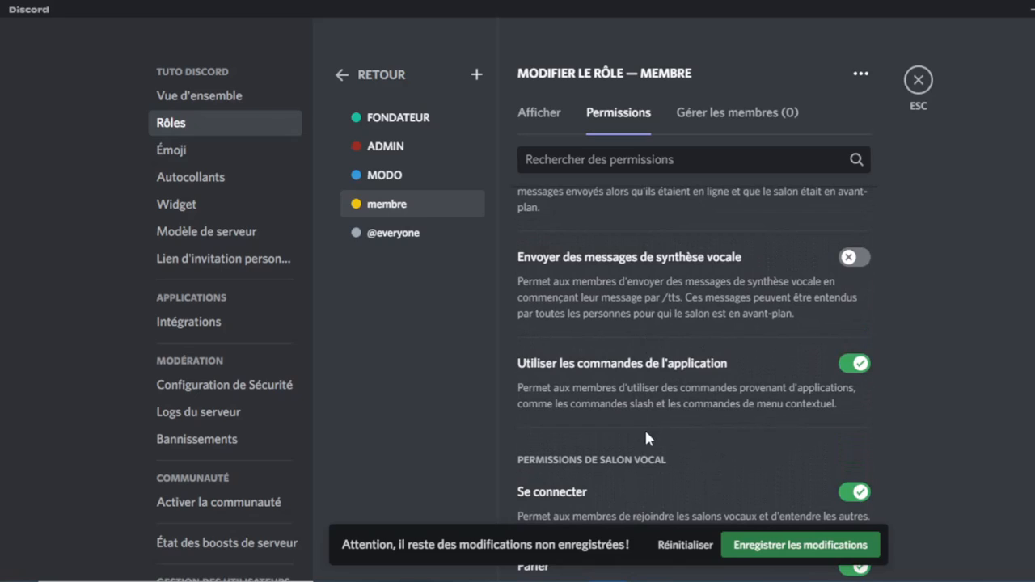
# Turn off application commands and video sharing in voice channels, then review the remaining permissions.
pyautogui.click(858, 366)
pyautogui.scroll(-2, 750, 432)
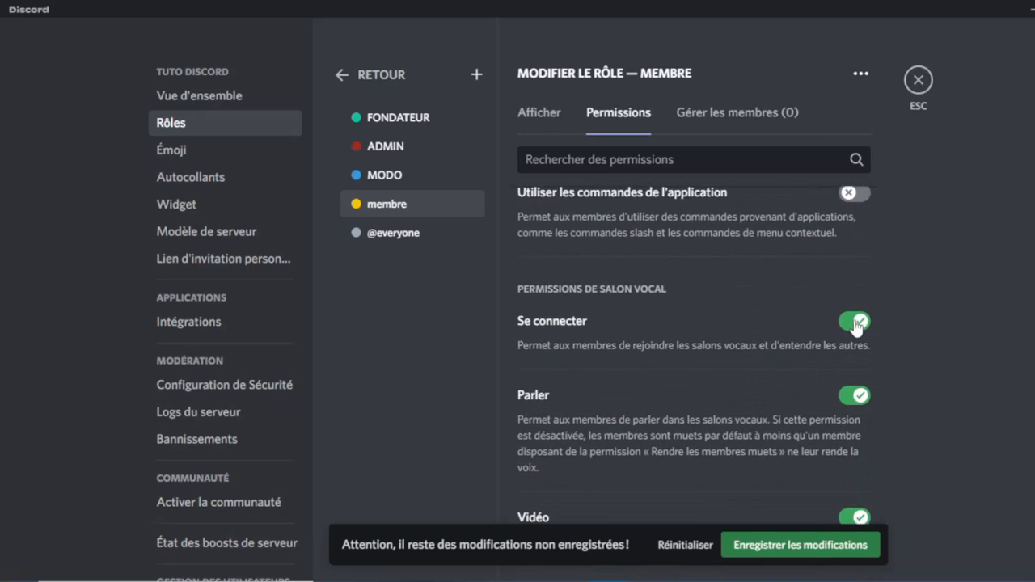
pyautogui.scroll(-2, 841, 408)
pyautogui.click(859, 428)
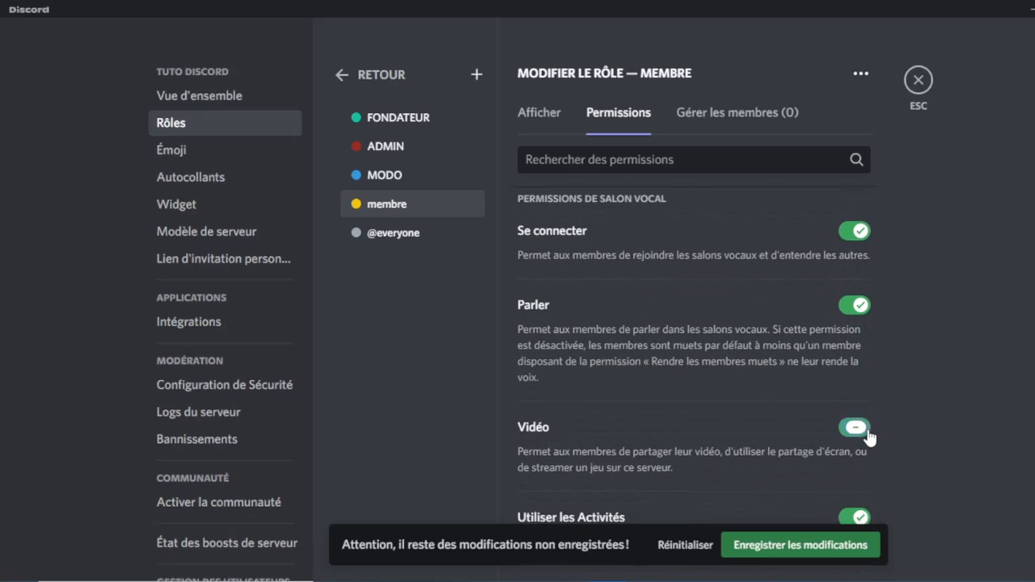
pyautogui.scroll(-2, 762, 437)
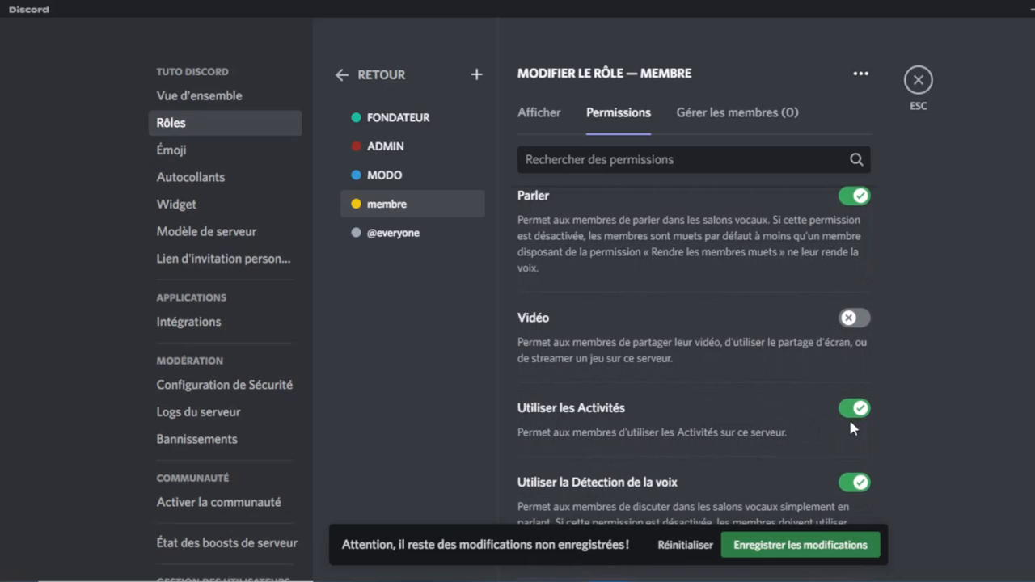
pyautogui.scroll(-1, 659, 519)
pyautogui.scroll(-2, 655, 494)
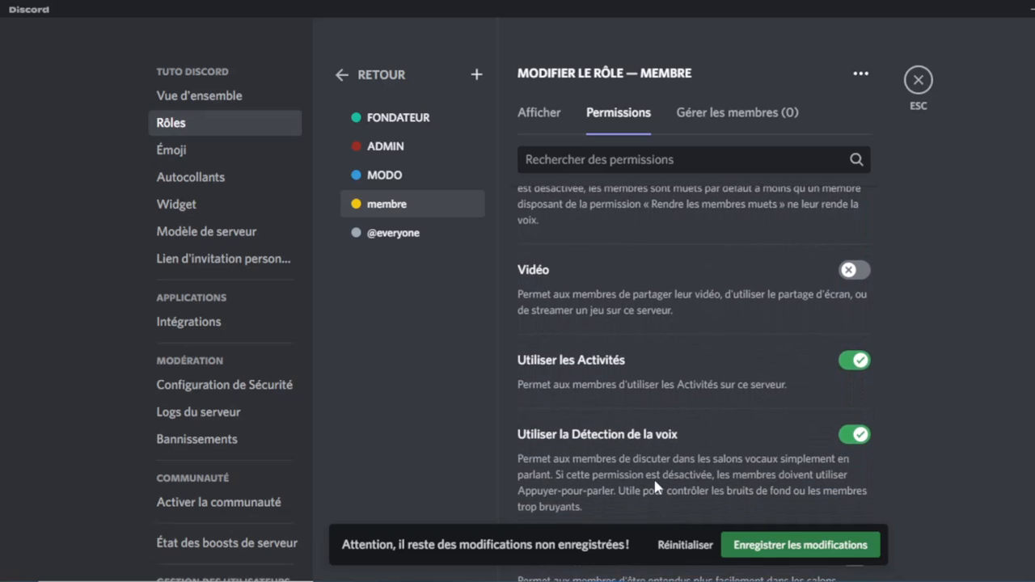
pyautogui.scroll(-5, 758, 408)
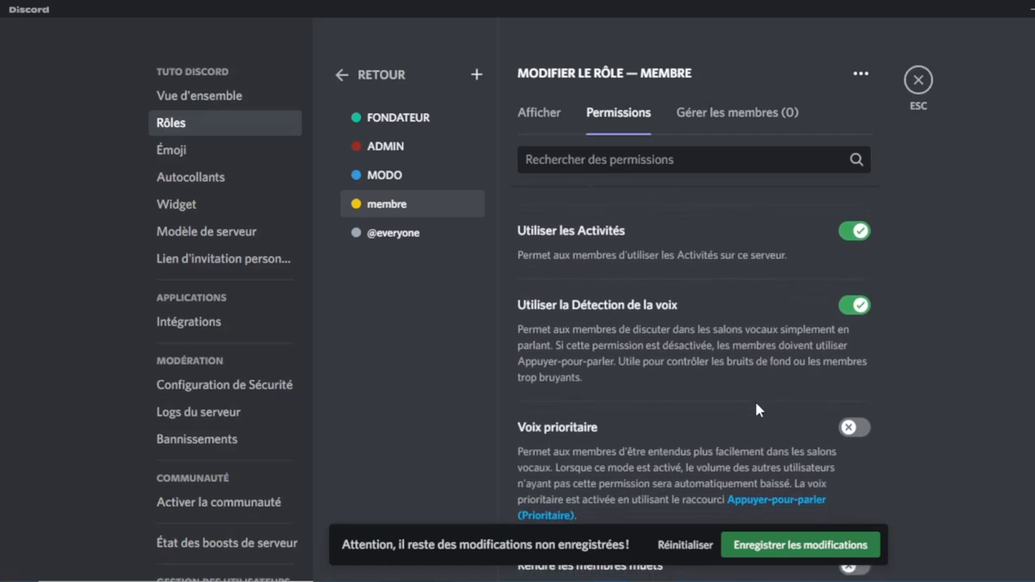
pyautogui.scroll(2, 756, 409)
pyautogui.scroll(2, 757, 412)
pyautogui.scroll(-1, 757, 411)
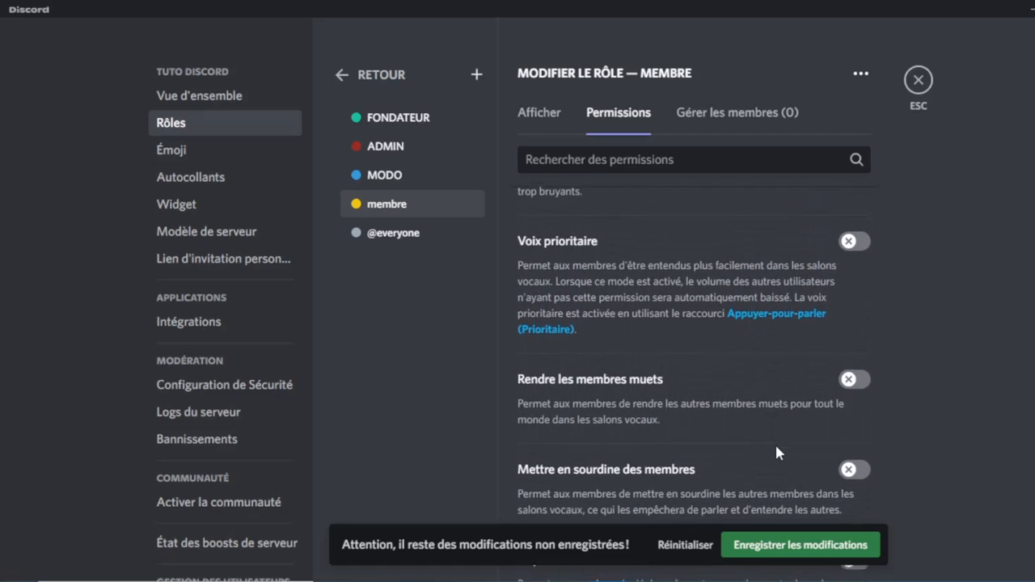
pyautogui.scroll(-1, 769, 421)
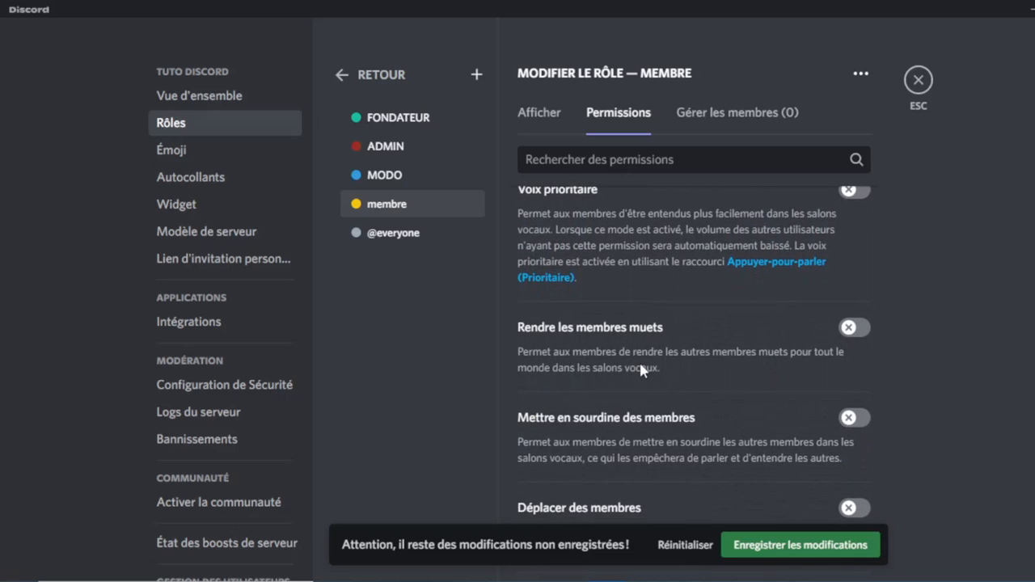
pyautogui.scroll(-2, 640, 368)
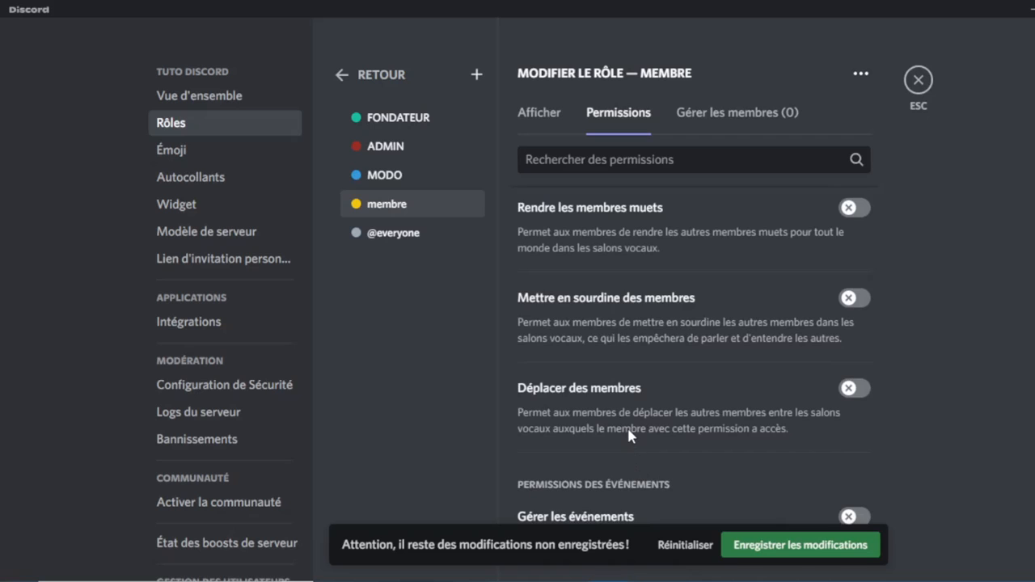
pyautogui.scroll(-4, 629, 433)
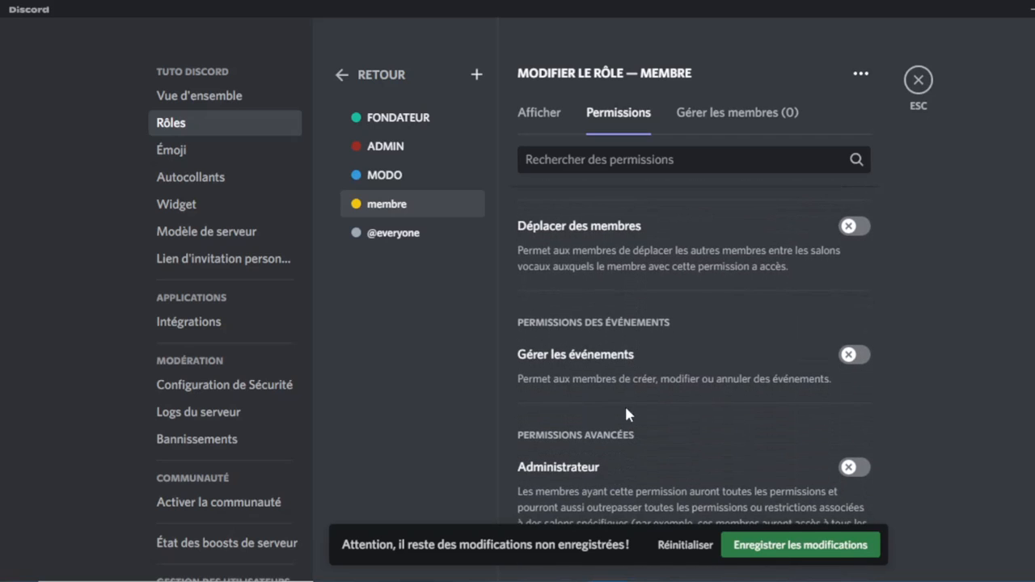
pyautogui.scroll(-2, 617, 414)
# Save membre's permissions, review the eight-role list, and close settings back to #général.
pyautogui.click(748, 550)
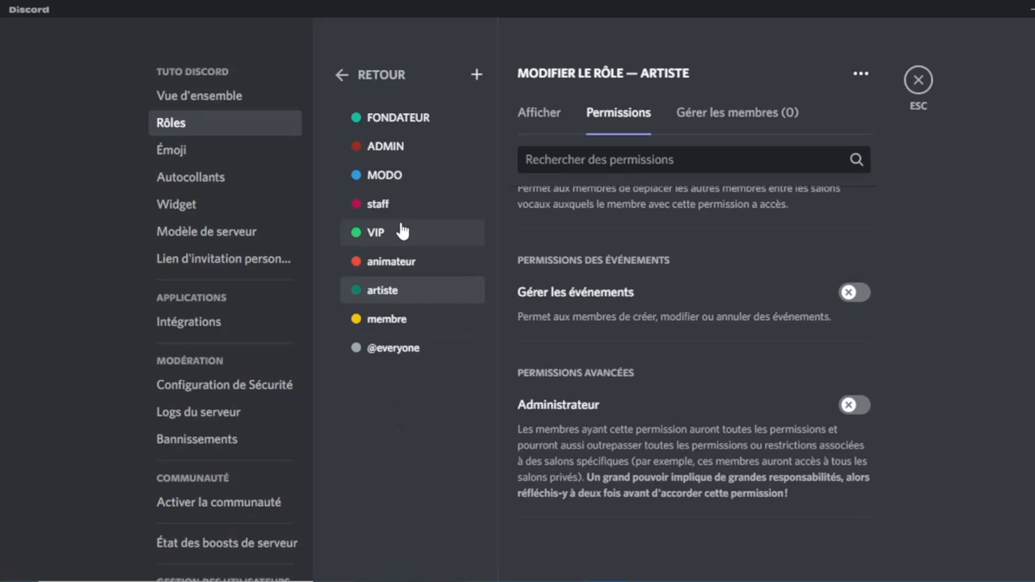
pyautogui.click(381, 76)
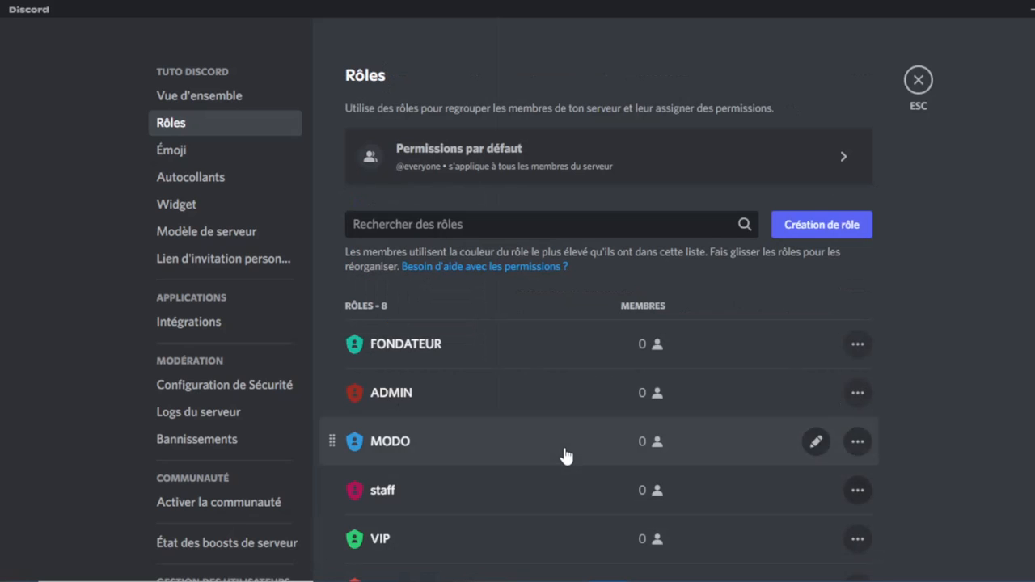
pyautogui.scroll(-3, 563, 453)
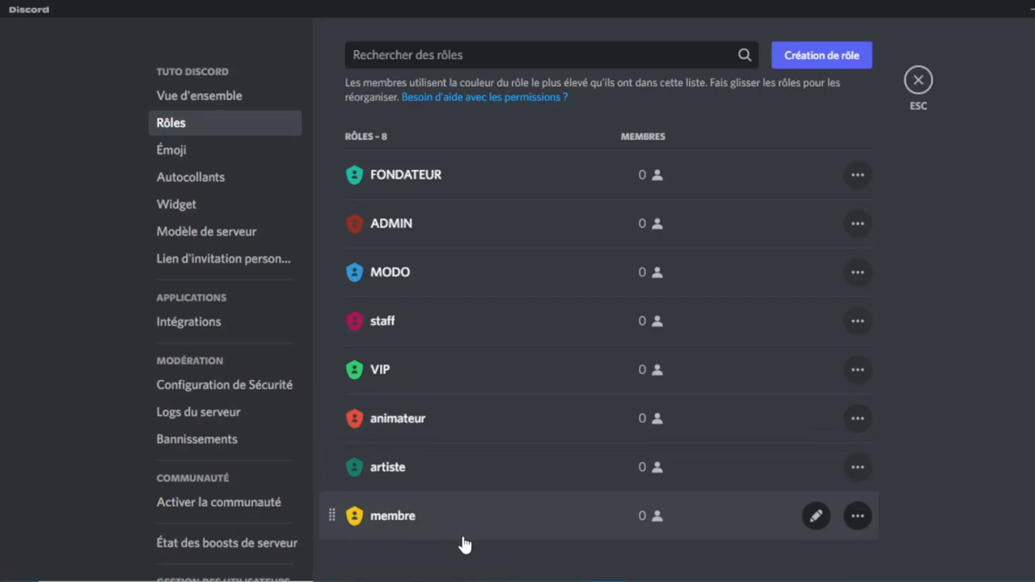
pyautogui.scroll(3, 463, 545)
pyautogui.scroll(-3, 464, 545)
pyautogui.scroll(3, 459, 370)
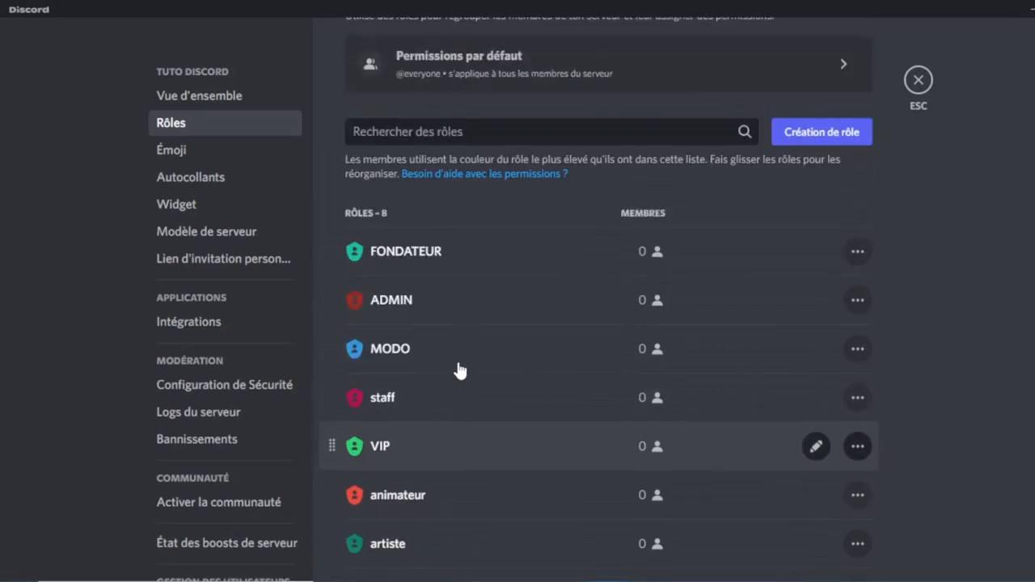
pyautogui.scroll(-2, 459, 369)
pyautogui.scroll(1, 458, 369)
pyautogui.scroll(-2, 459, 369)
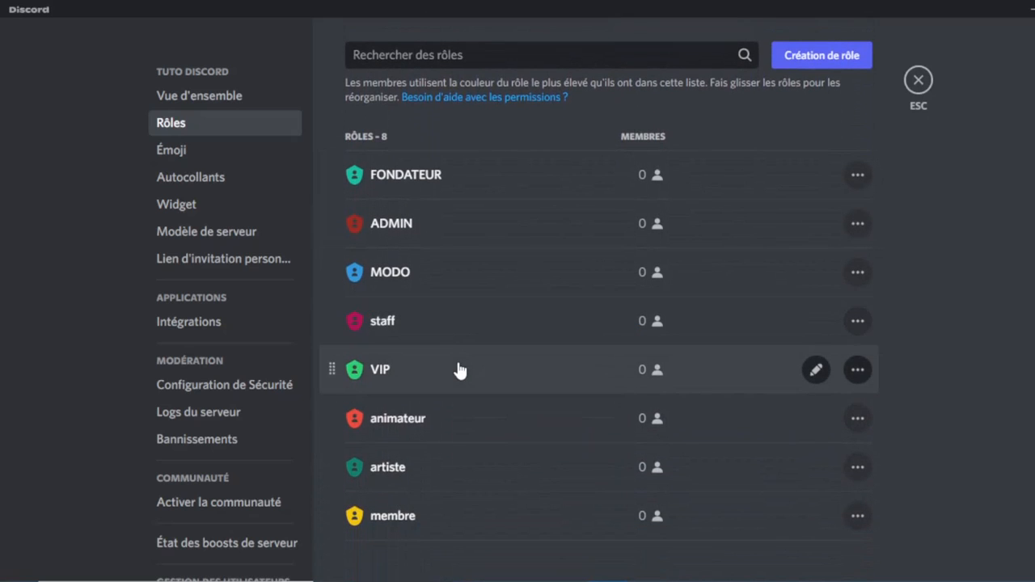
pyautogui.press('Escape')
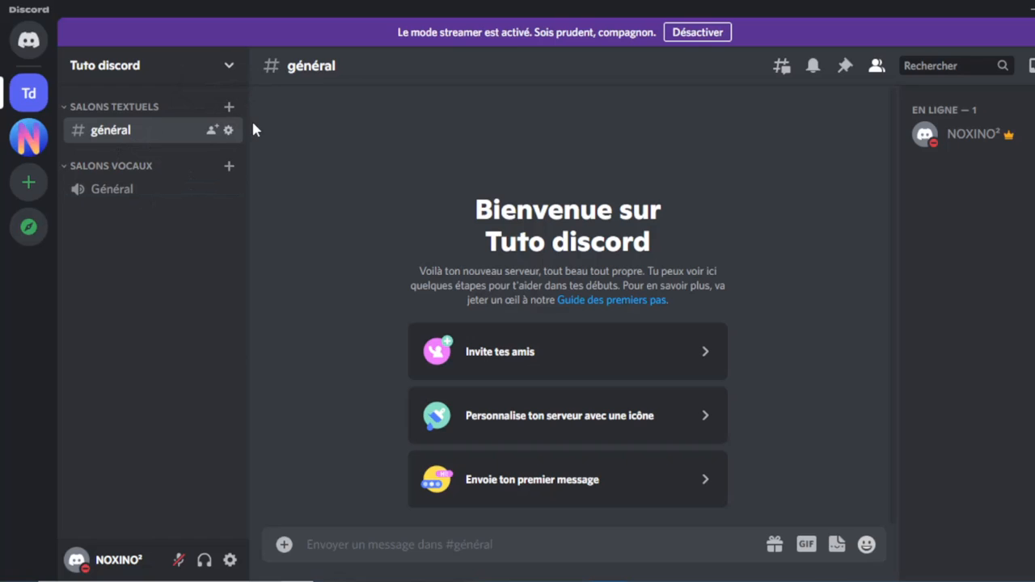
# Create the text channels annonce, réglement and annonce-discord.
pyautogui.click(228, 108)
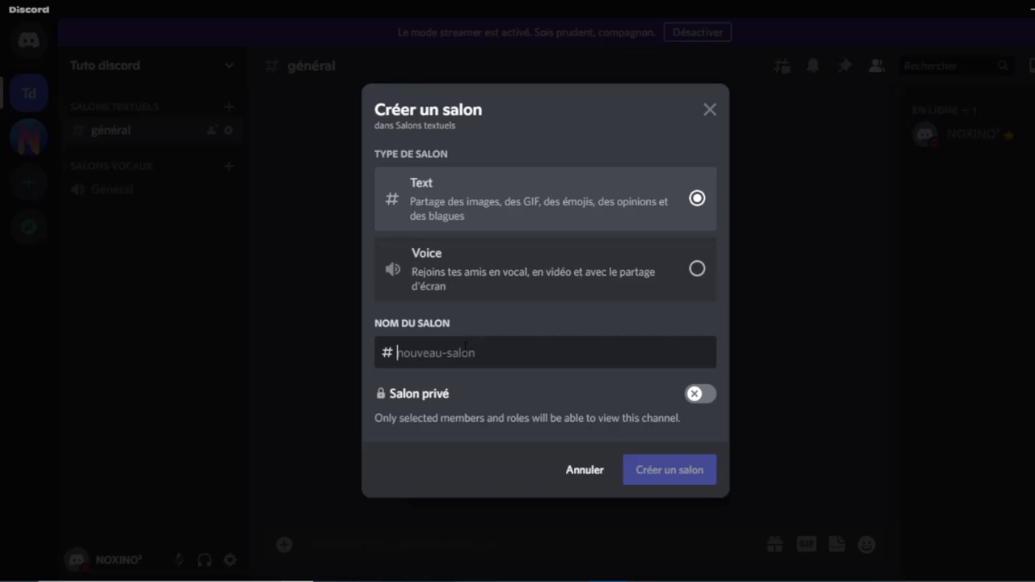
pyautogui.write('annon')
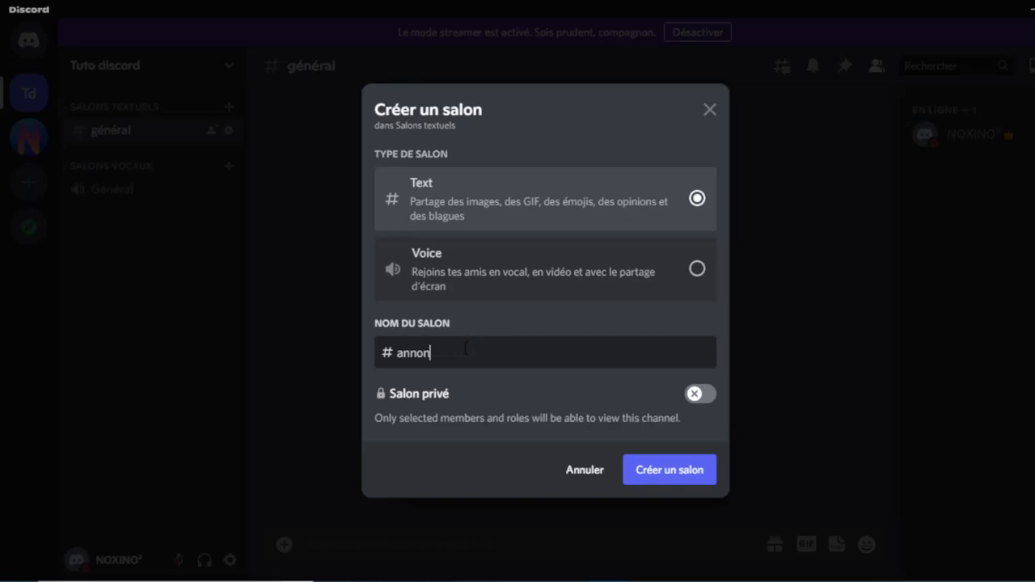
pyautogui.write('ce')
pyautogui.click(668, 460)
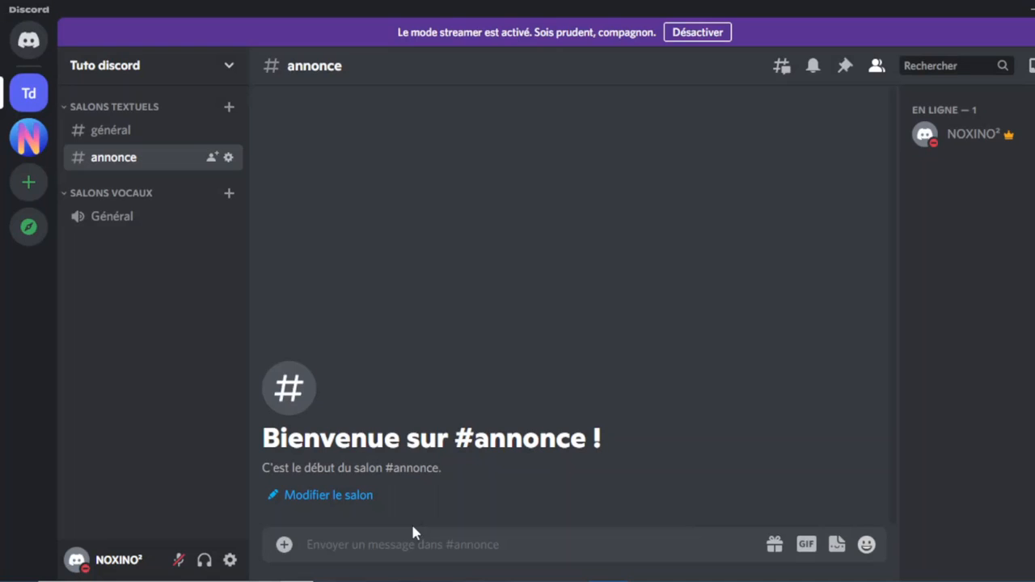
pyautogui.click(229, 106)
pyautogui.write('r')
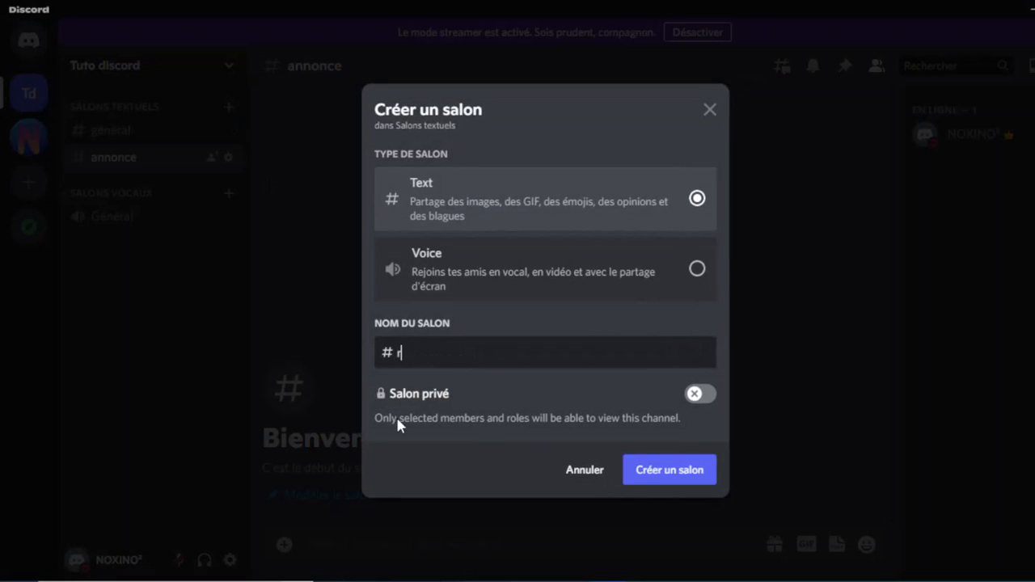
pyautogui.write('églement')
pyautogui.click(671, 469)
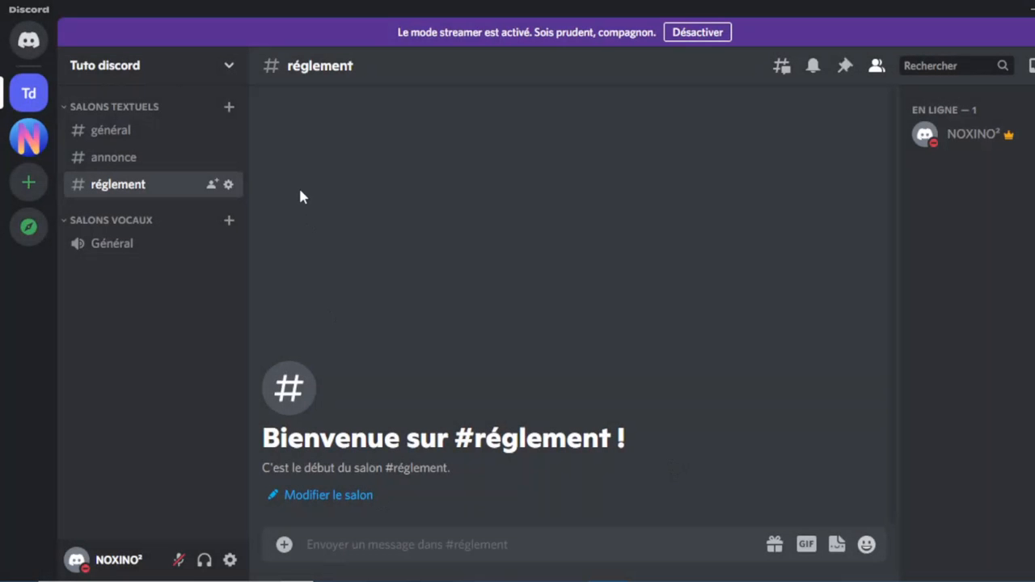
pyautogui.click(229, 107)
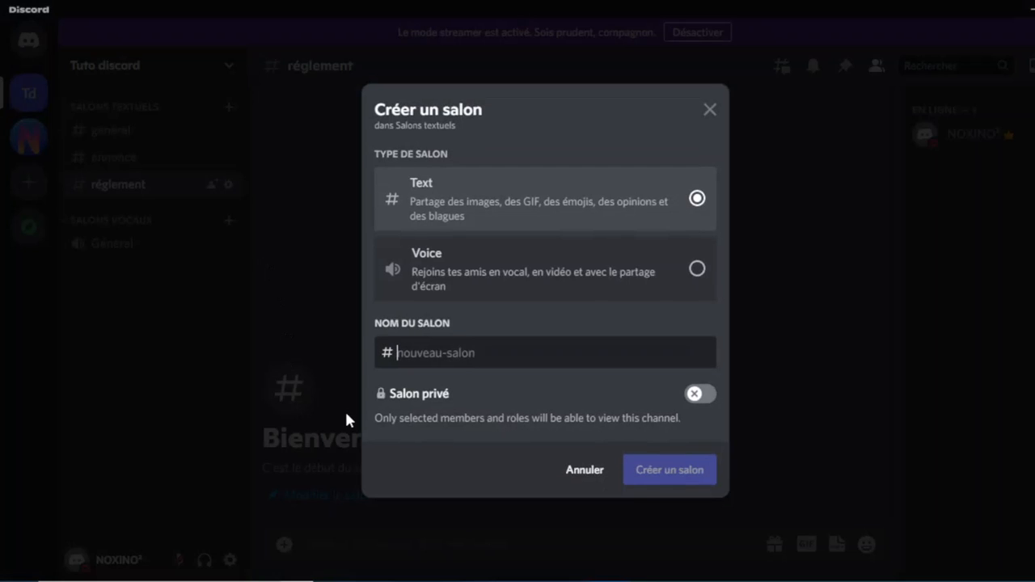
pyautogui.write('annonce-')
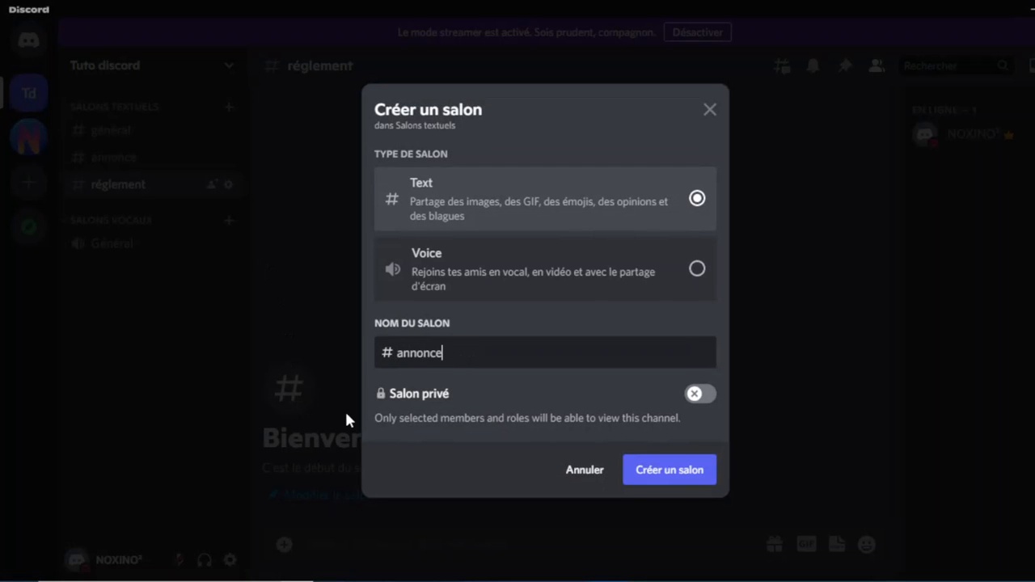
pyautogui.write('discord')
pyautogui.click(665, 483)
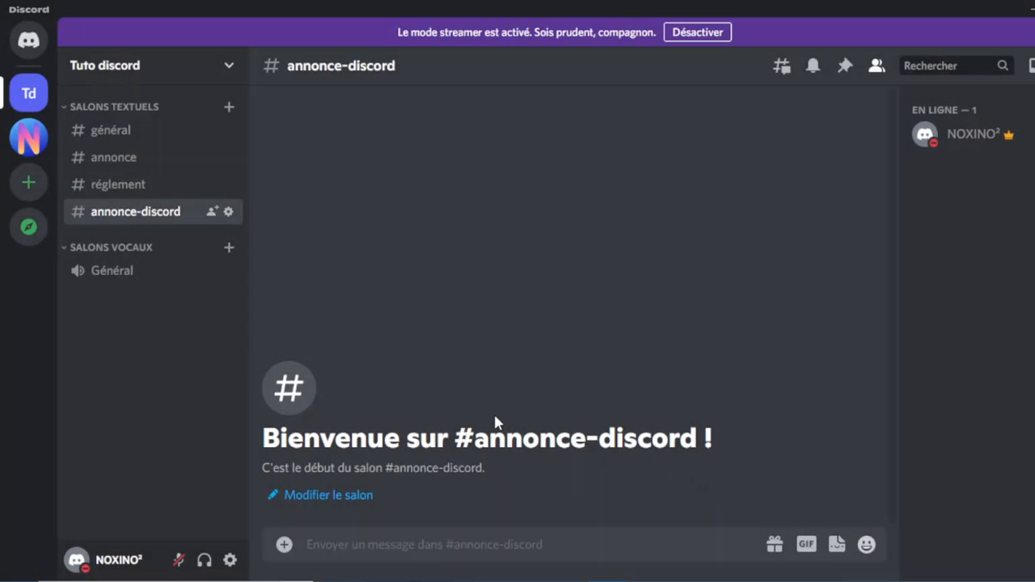
# Start converting Tuto discord into a community, enabling media scanning for all members.
pyautogui.click(227, 66)
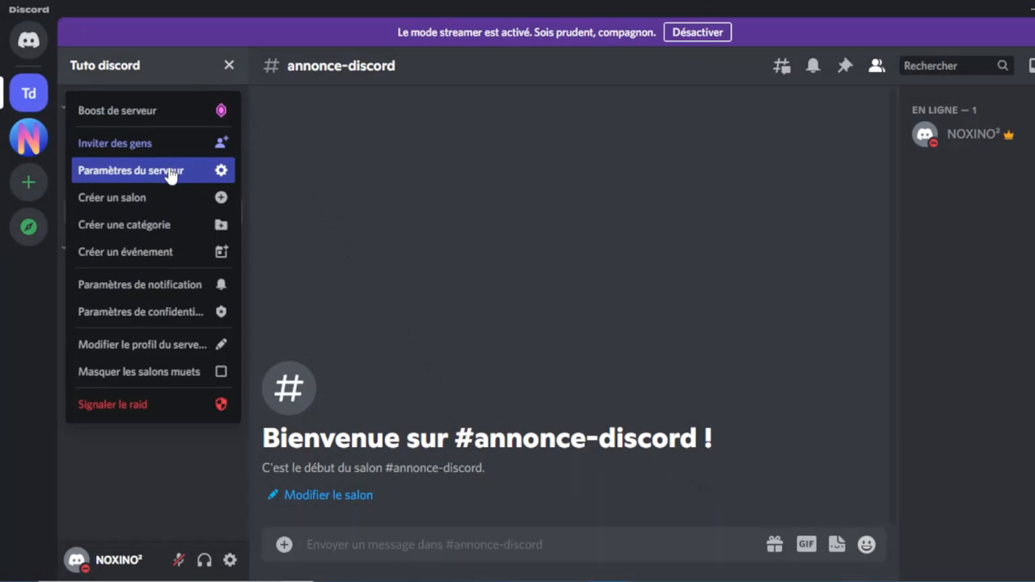
pyautogui.click(169, 172)
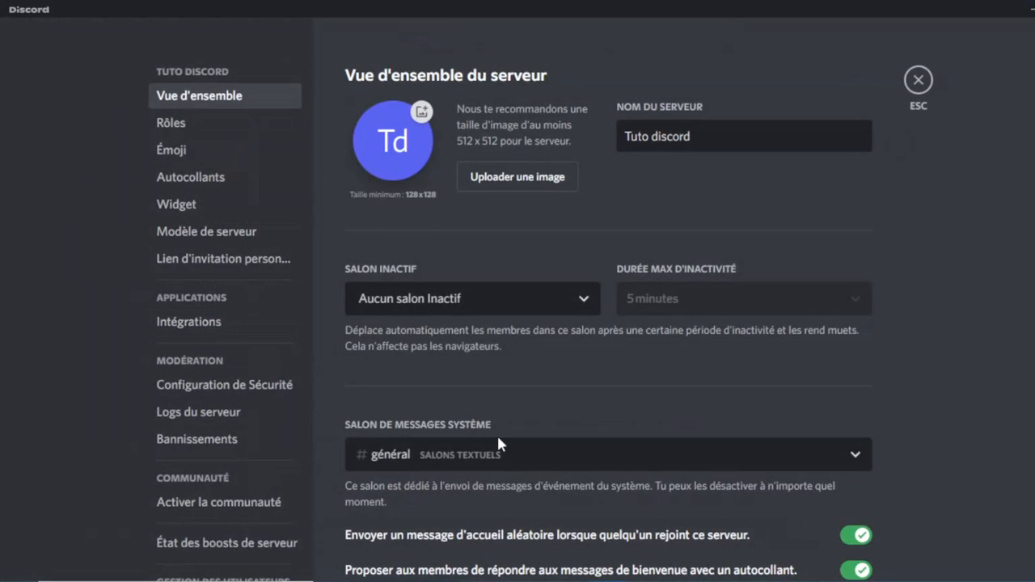
pyautogui.click(227, 503)
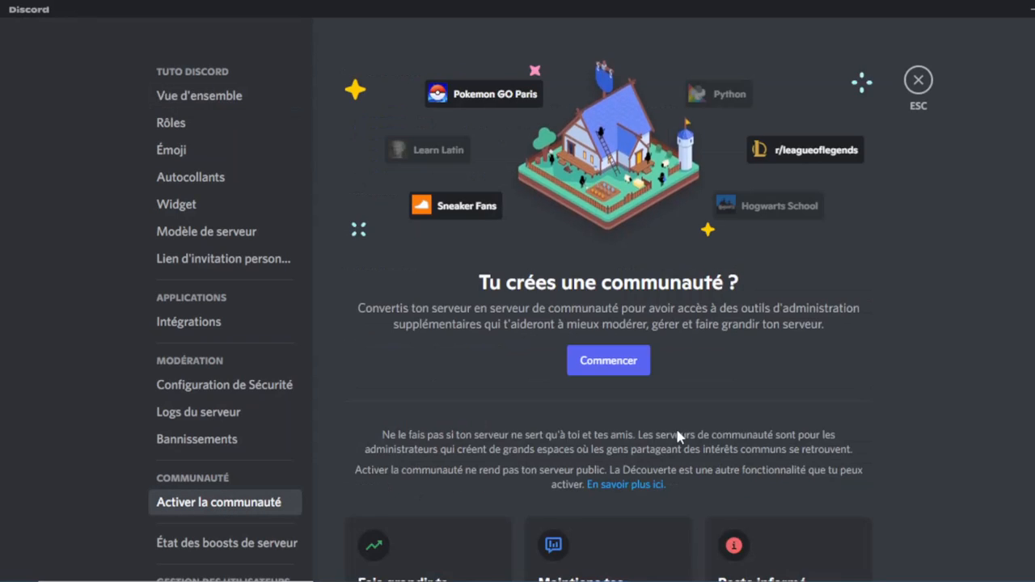
pyautogui.click(628, 364)
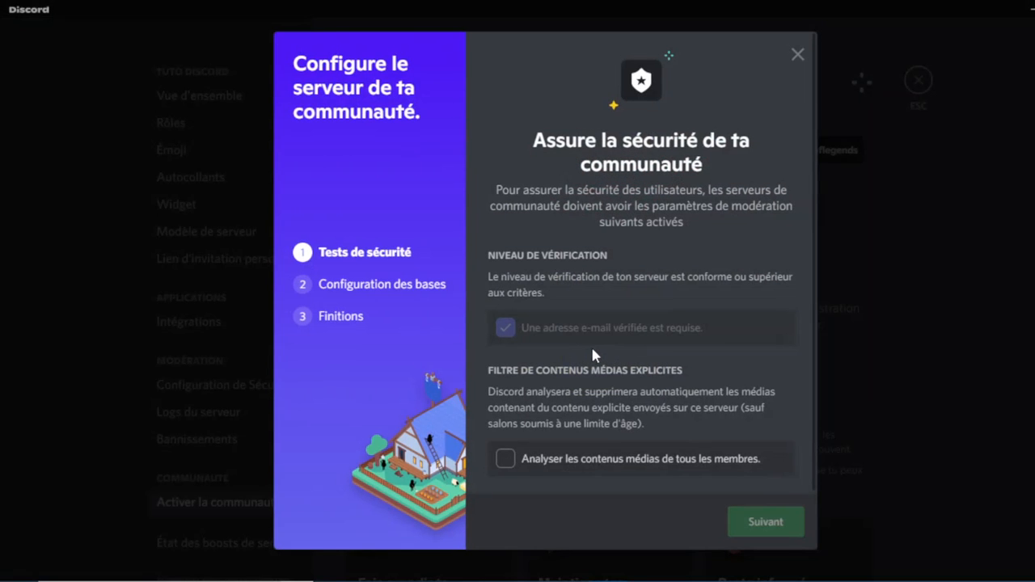
pyautogui.click(516, 464)
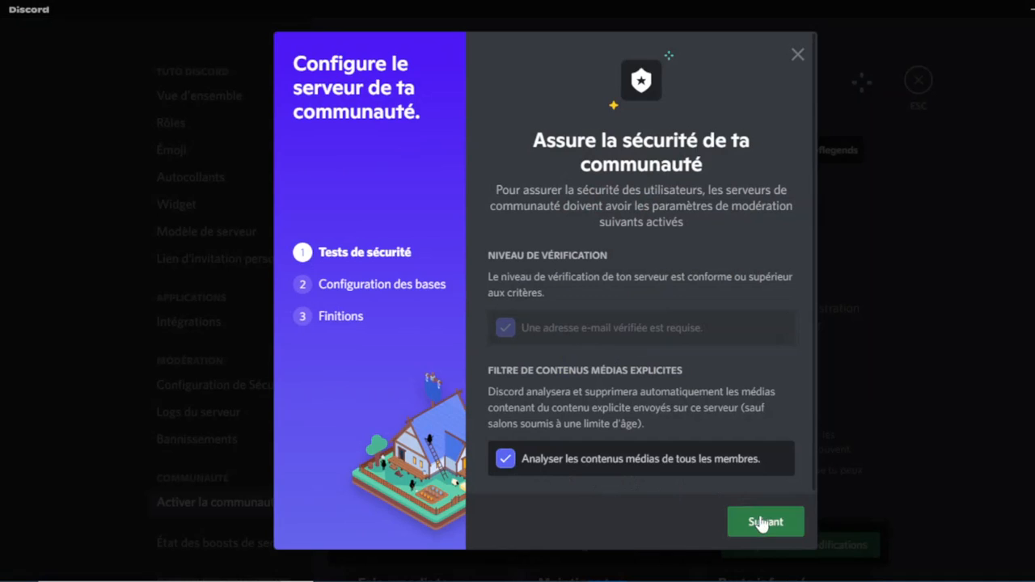
pyautogui.click(765, 523)
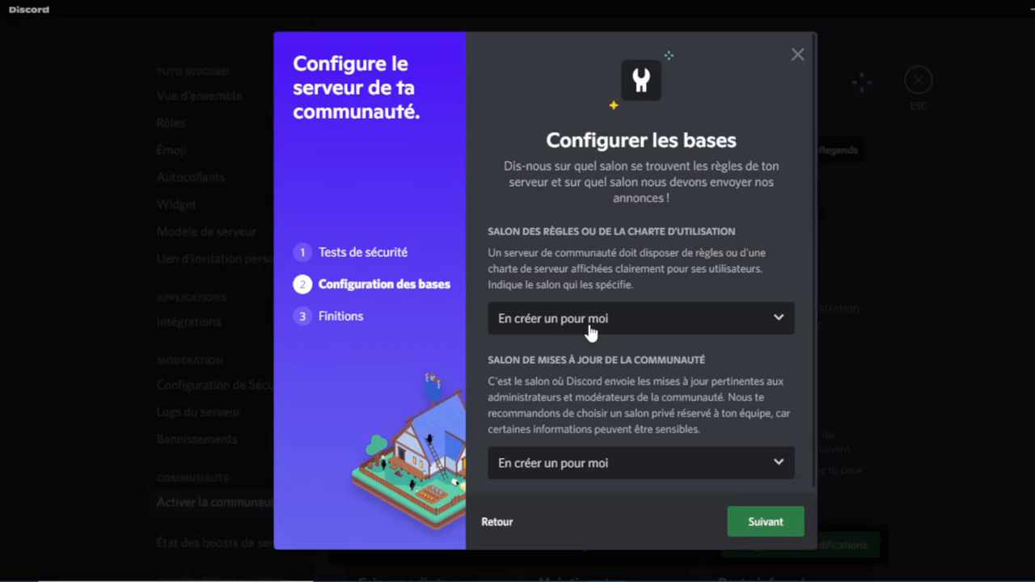
# Set #réglement as the rules channel and #annonce-discord for community updates.
pyautogui.click(591, 322)
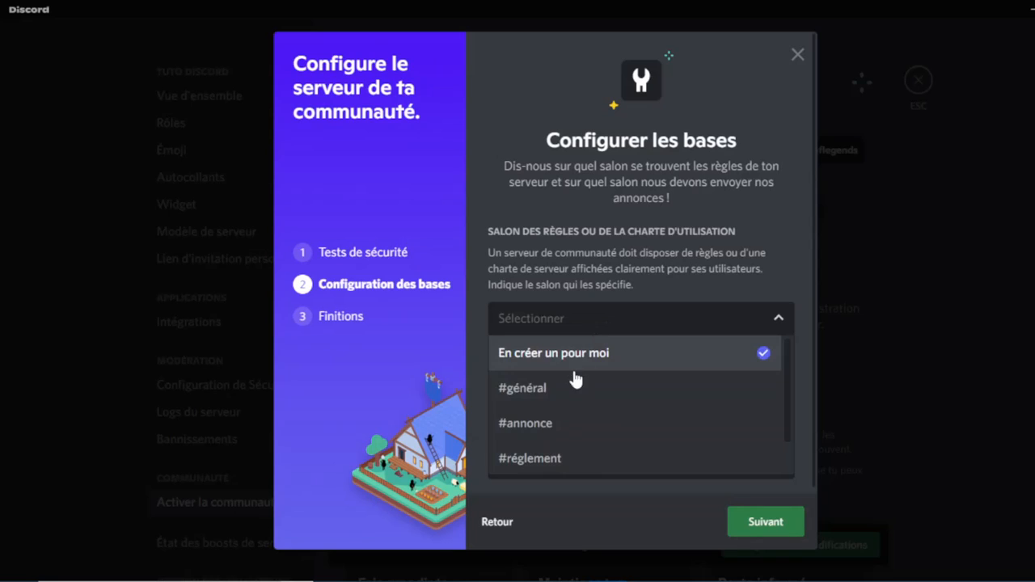
pyautogui.click(542, 467)
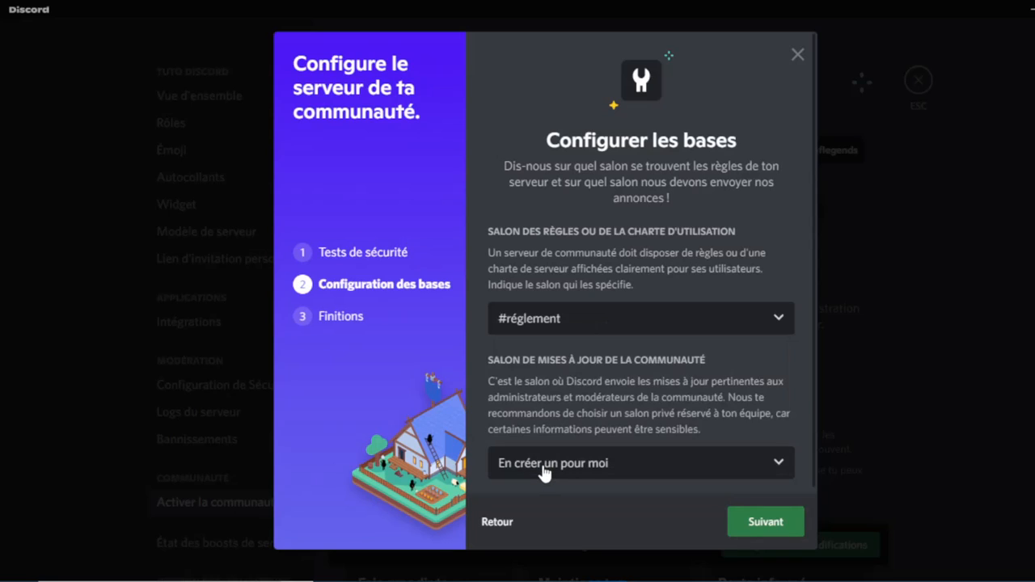
pyautogui.scroll(-1, 593, 420)
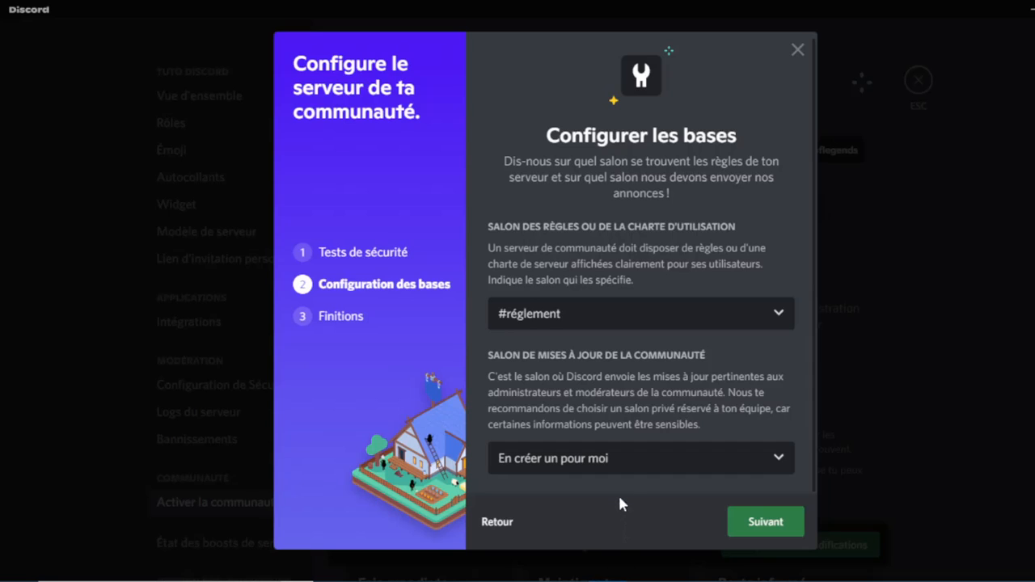
pyautogui.click(620, 466)
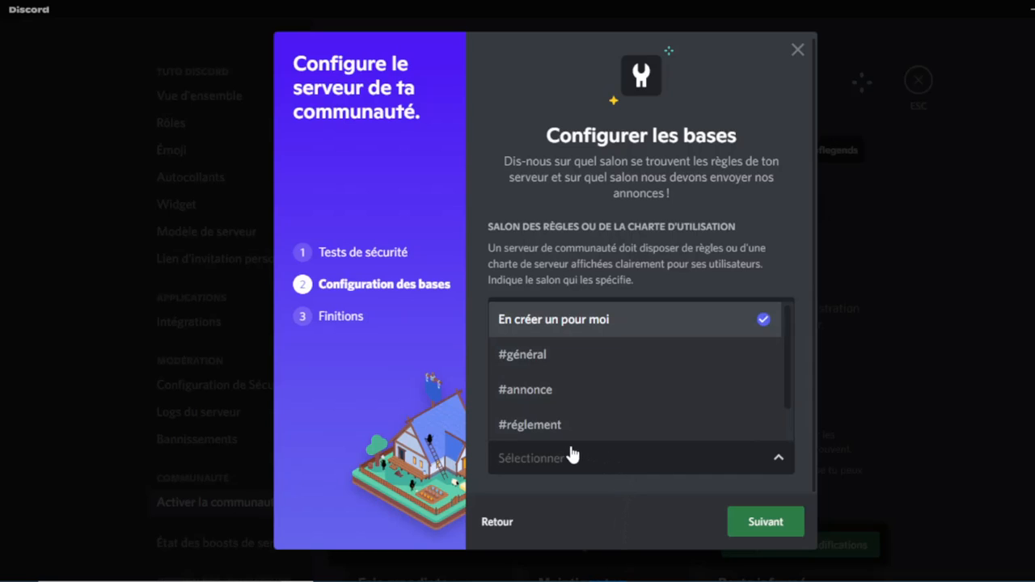
pyautogui.scroll(-1, 572, 392)
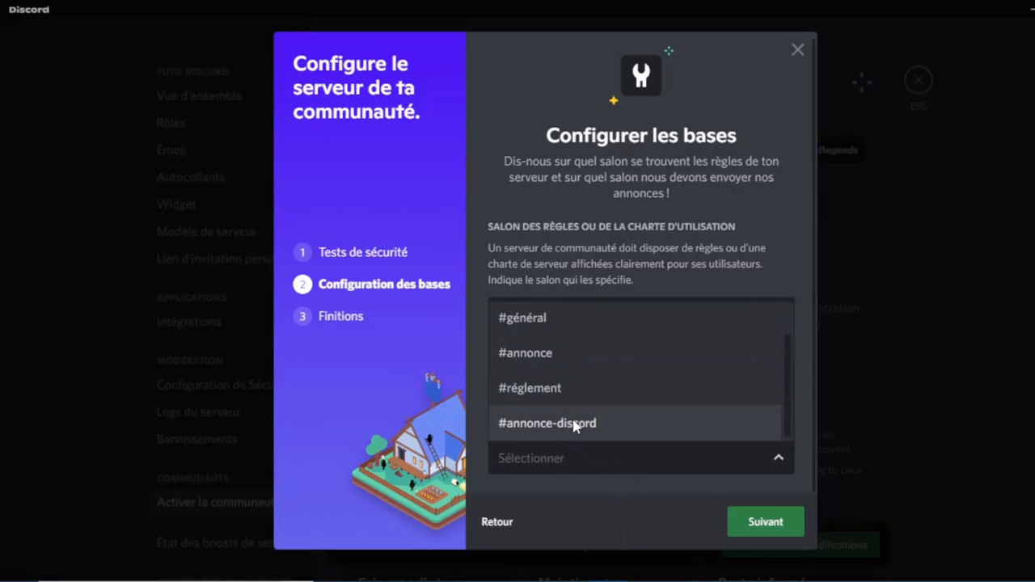
pyautogui.click(577, 423)
pyautogui.click(780, 522)
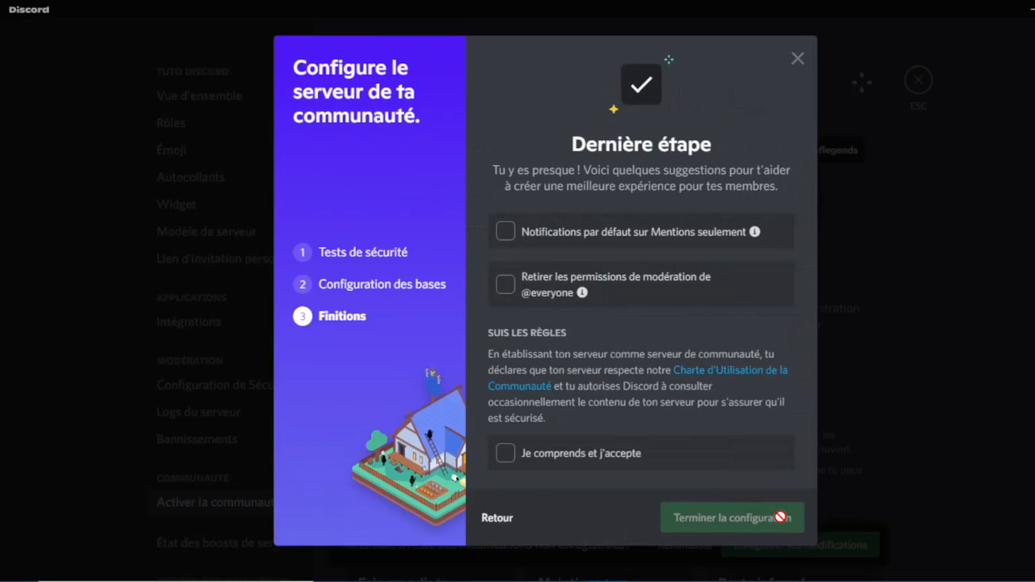
pyautogui.click(502, 285)
pyautogui.click(510, 448)
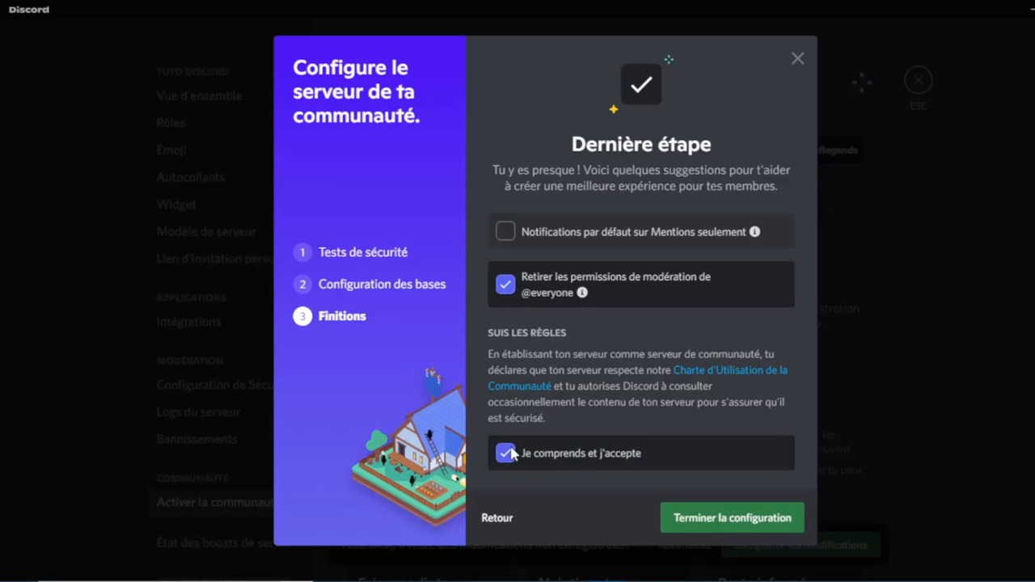
pyautogui.click(719, 520)
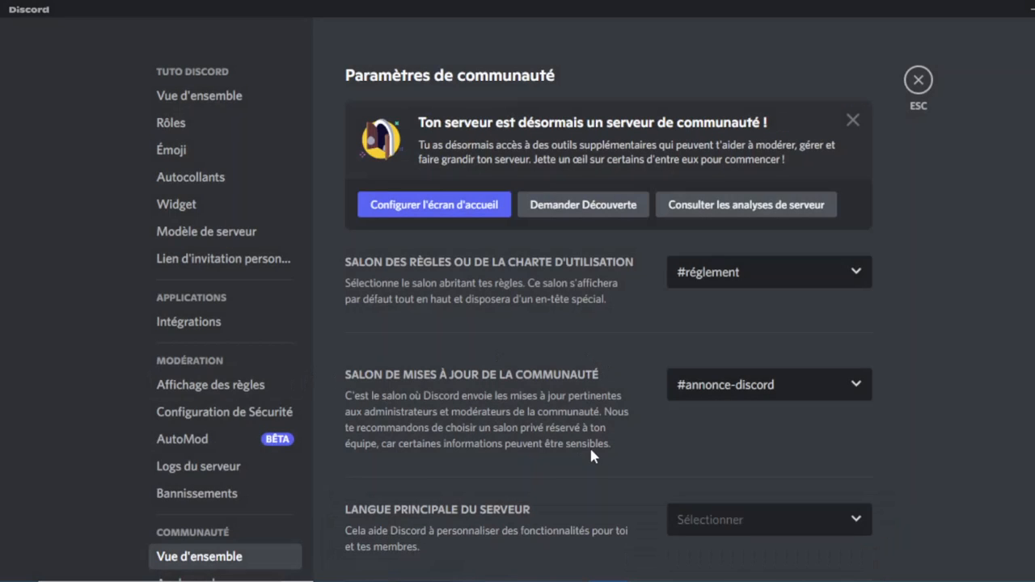
pyautogui.scroll(-3, 589, 446)
pyautogui.scroll(3, 589, 445)
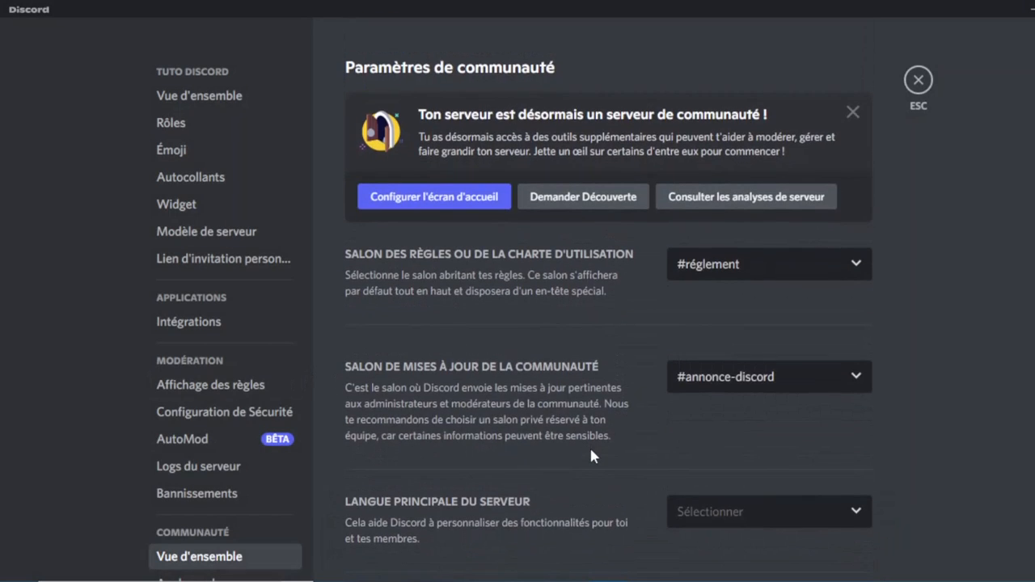
pyautogui.scroll(-3, 590, 452)
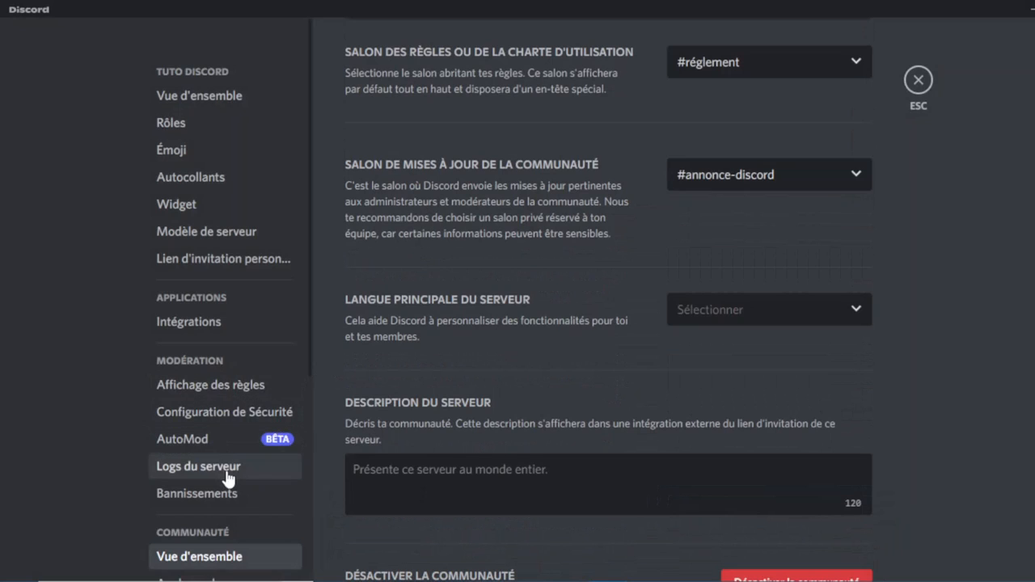
# Open the Affichage des règles settings and look over the page.
pyautogui.click(232, 392)
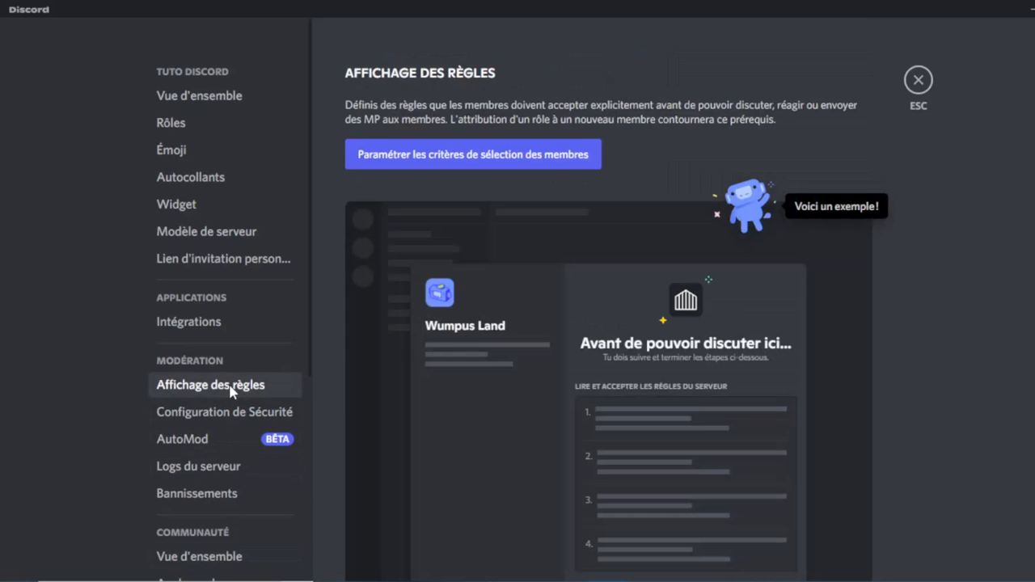
pyautogui.scroll(-2, 514, 345)
pyautogui.scroll(3, 514, 345)
pyautogui.scroll(-3, 605, 365)
pyautogui.scroll(3, 517, 323)
# Begin member screening setup with the description 'Bienvenue sur le serveur !!!'.
pyautogui.click(484, 167)
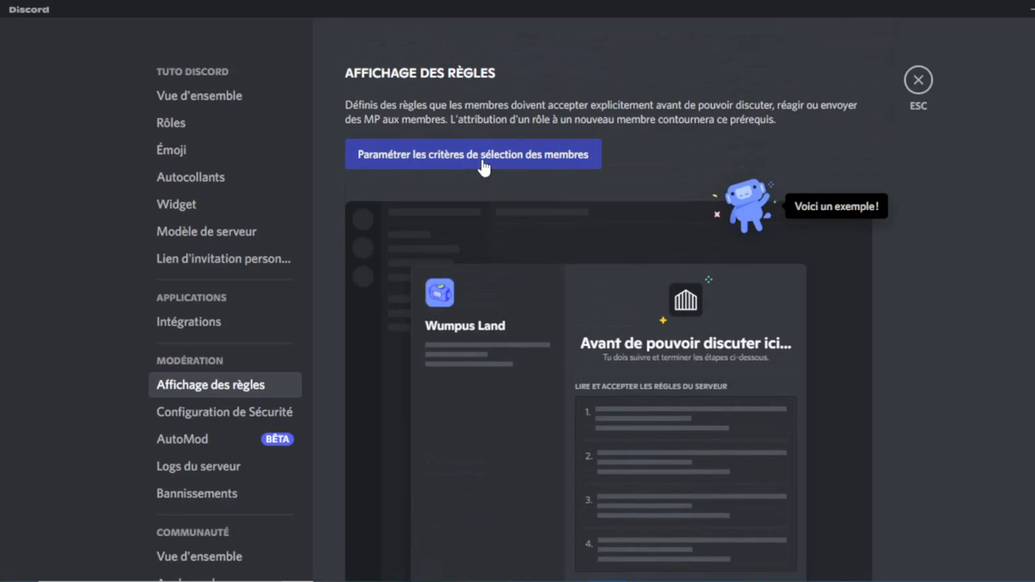
pyautogui.scroll(-3, 596, 391)
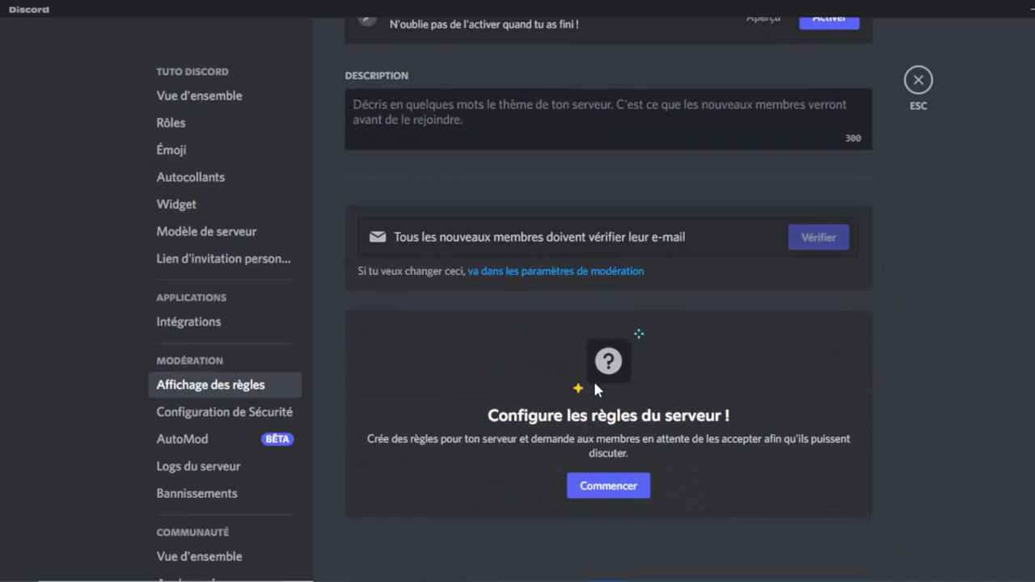
pyautogui.scroll(3, 596, 391)
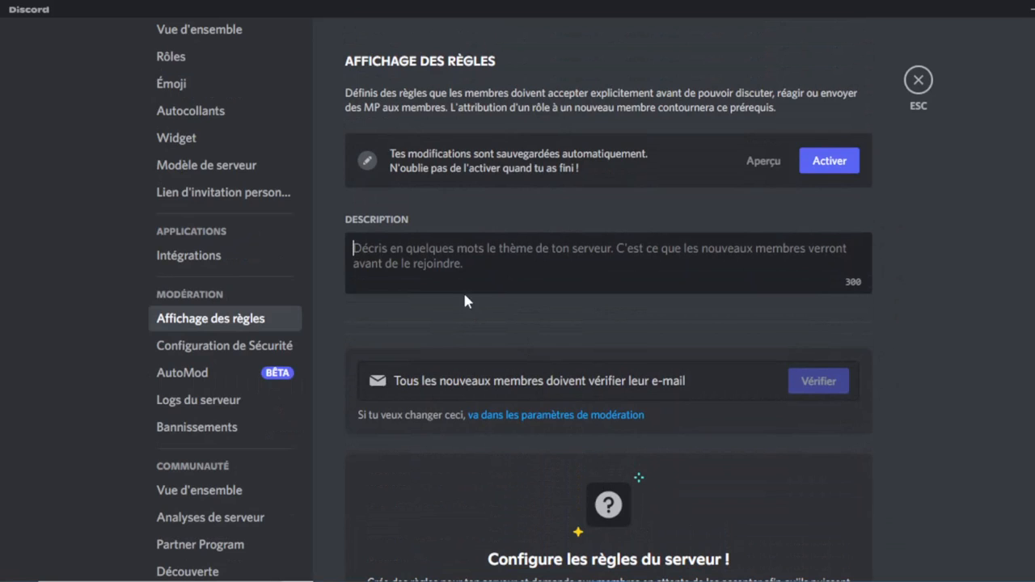
pyautogui.write('envenue sur le serveur !!!')
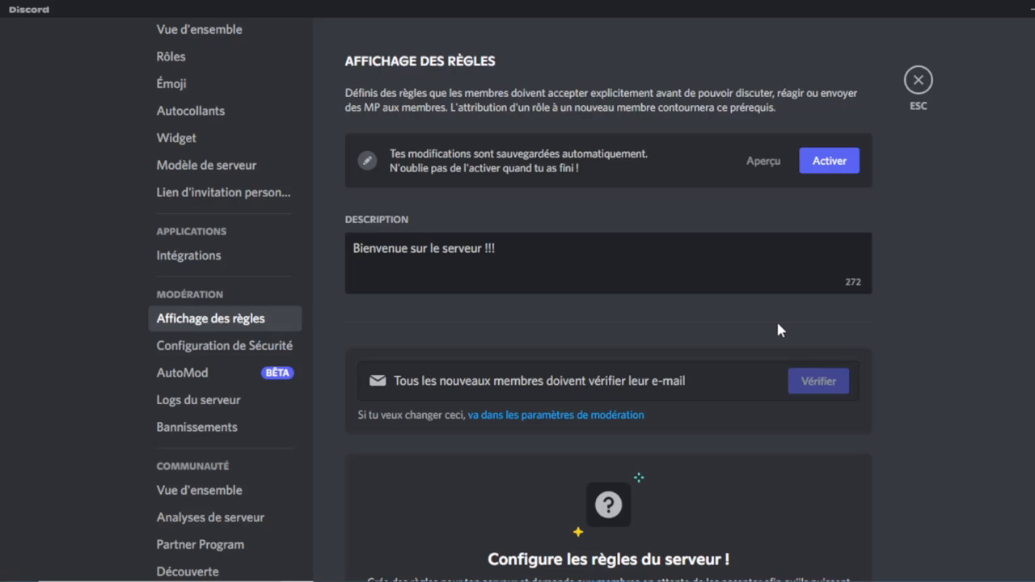
pyautogui.scroll(-1, 777, 324)
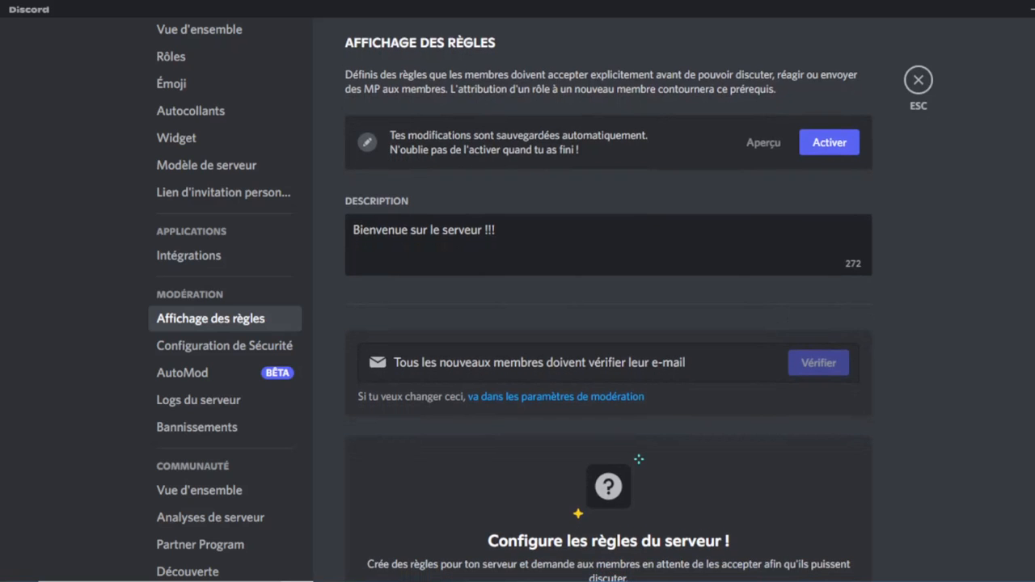
pyautogui.scroll(-5, 617, 533)
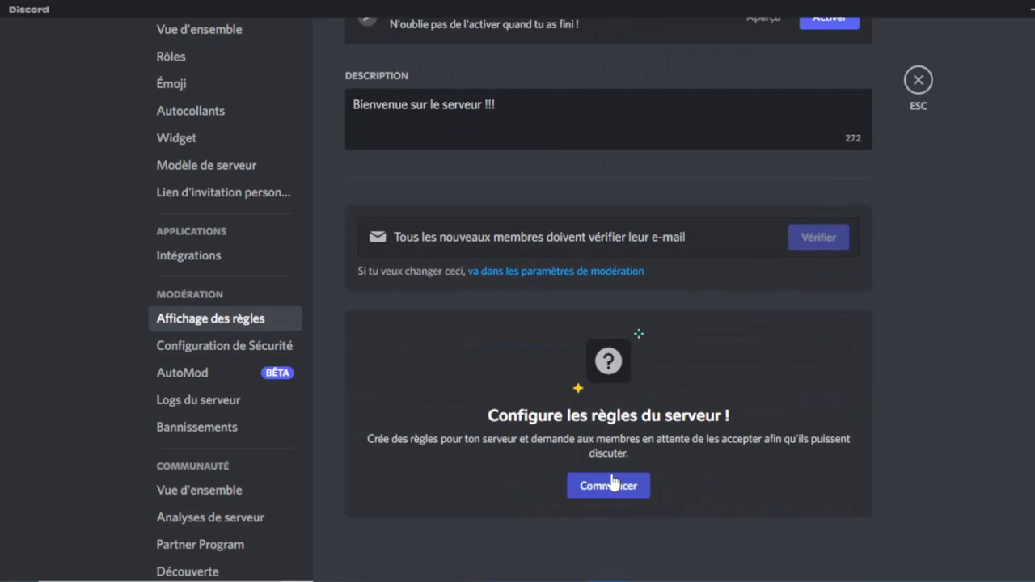
# Write the server rules, including 'Respecter tout le monde' and 'Ne pas spam', and save them.
pyautogui.click(609, 486)
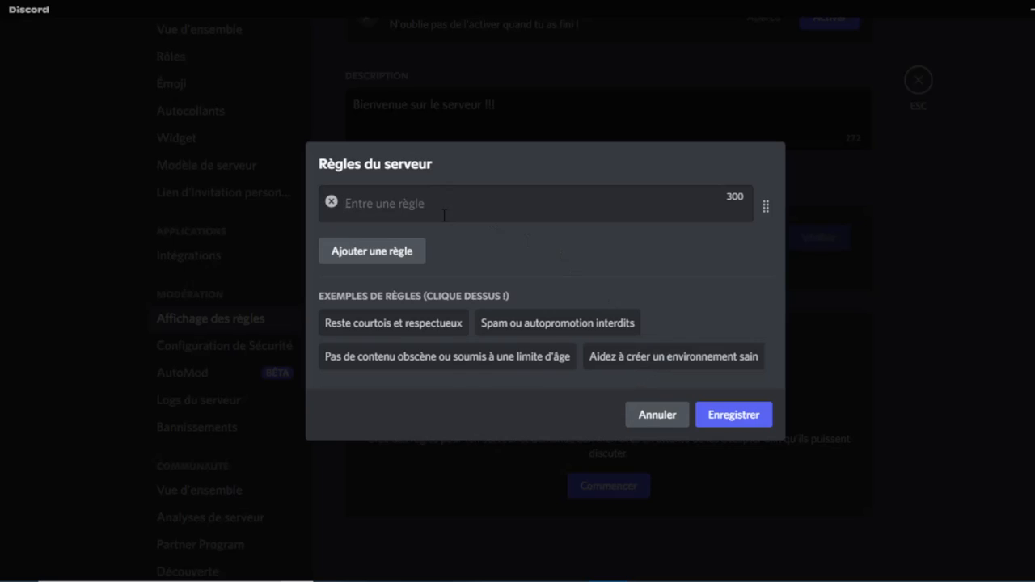
pyautogui.write('Res')
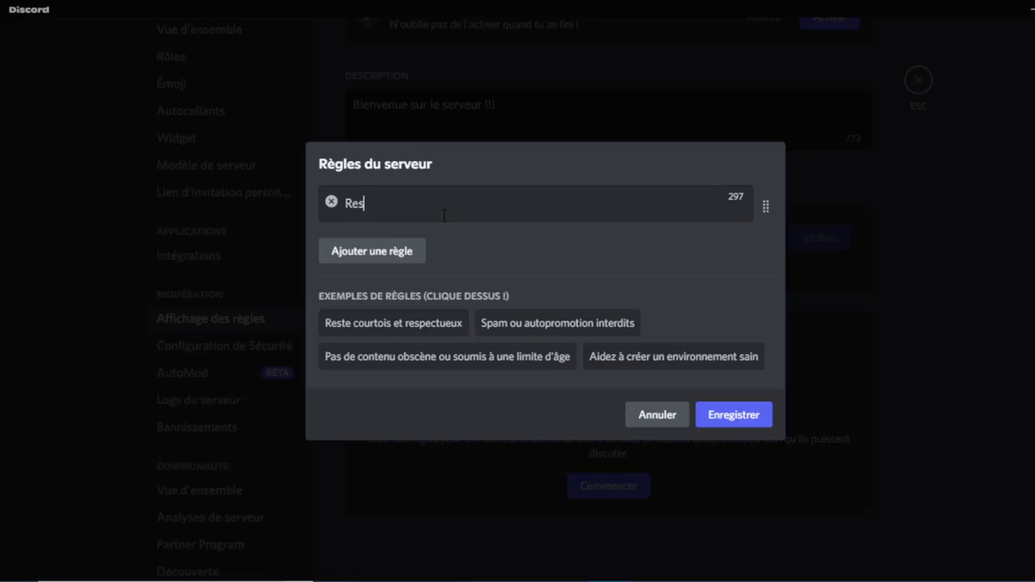
pyautogui.write('pecter tout le monde')
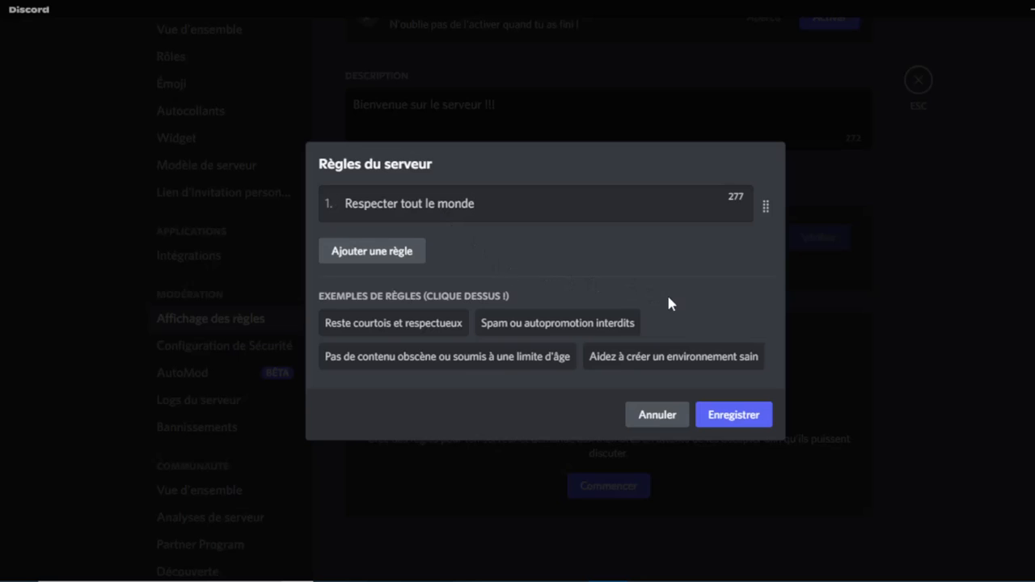
pyautogui.click(364, 249)
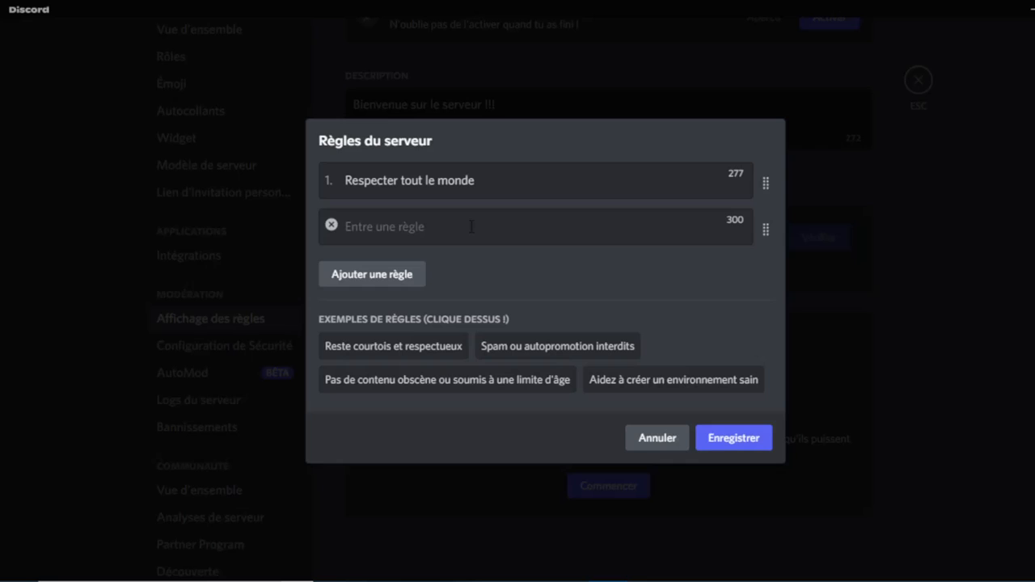
pyautogui.write('Ne pas spam')
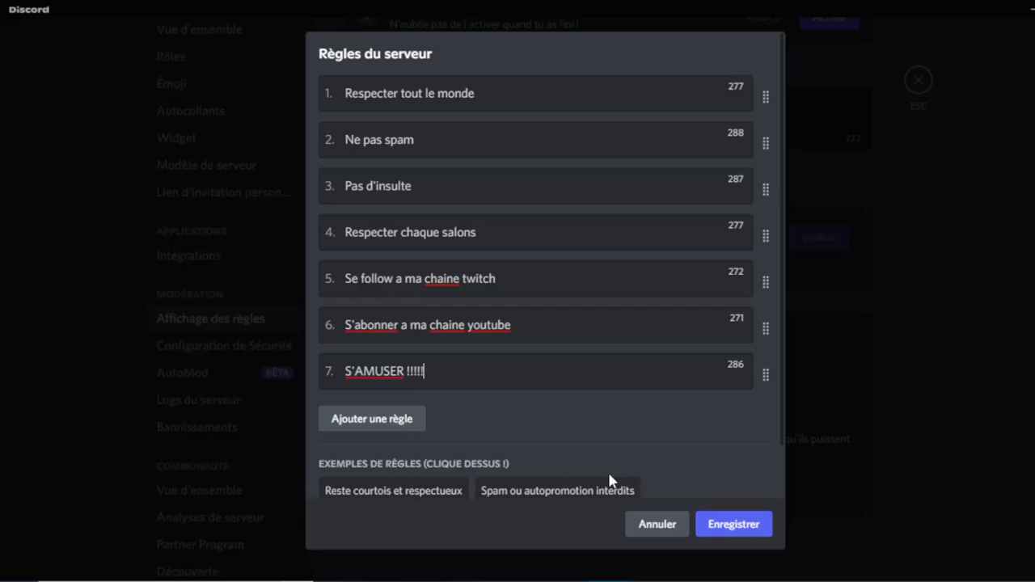
pyautogui.click(722, 526)
# Activate member screening and return to the Tuto discord server.
pyautogui.scroll(-3, 733, 469)
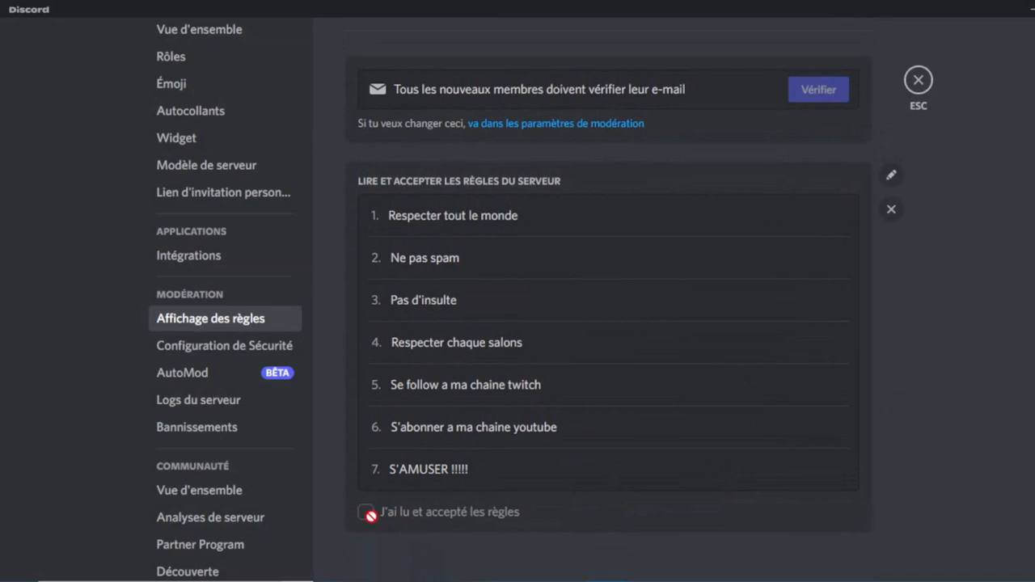
pyautogui.scroll(5, 598, 342)
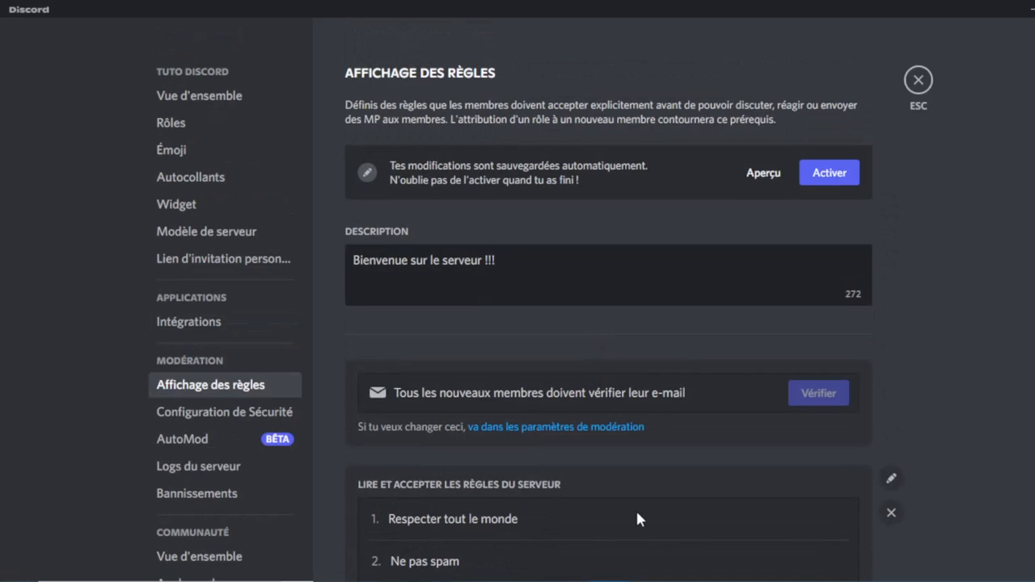
pyautogui.click(831, 174)
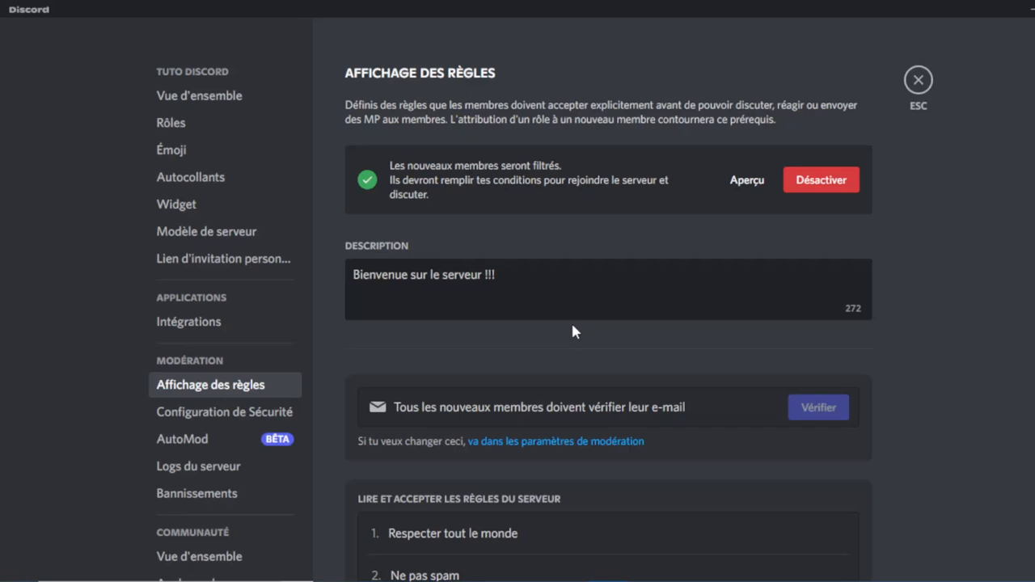
pyautogui.press('Escape')
pyautogui.click(162, 71)
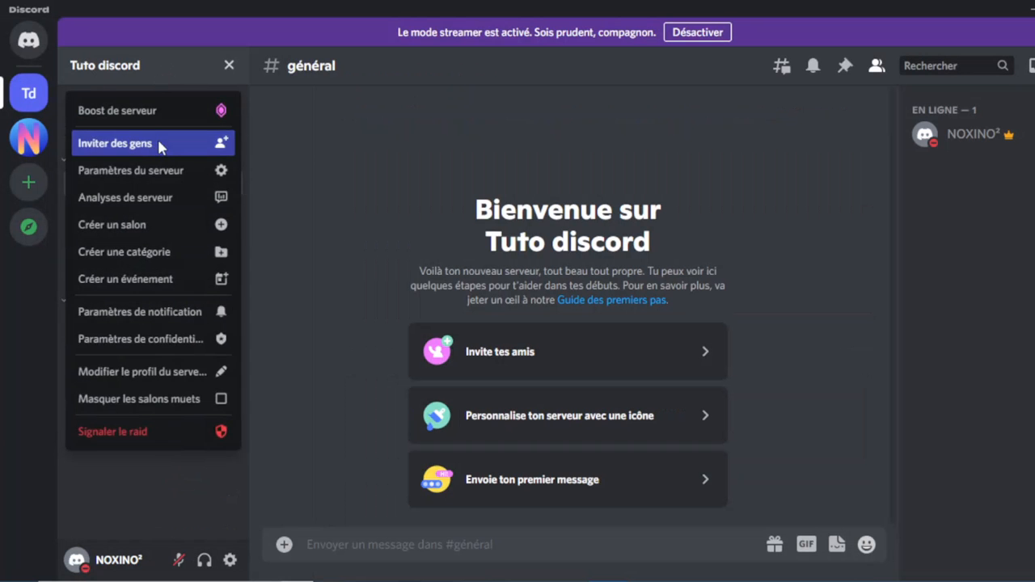
# Send a server invite to a friend and join Tuto discord through it.
pyautogui.click(157, 137)
pyautogui.click(688, 261)
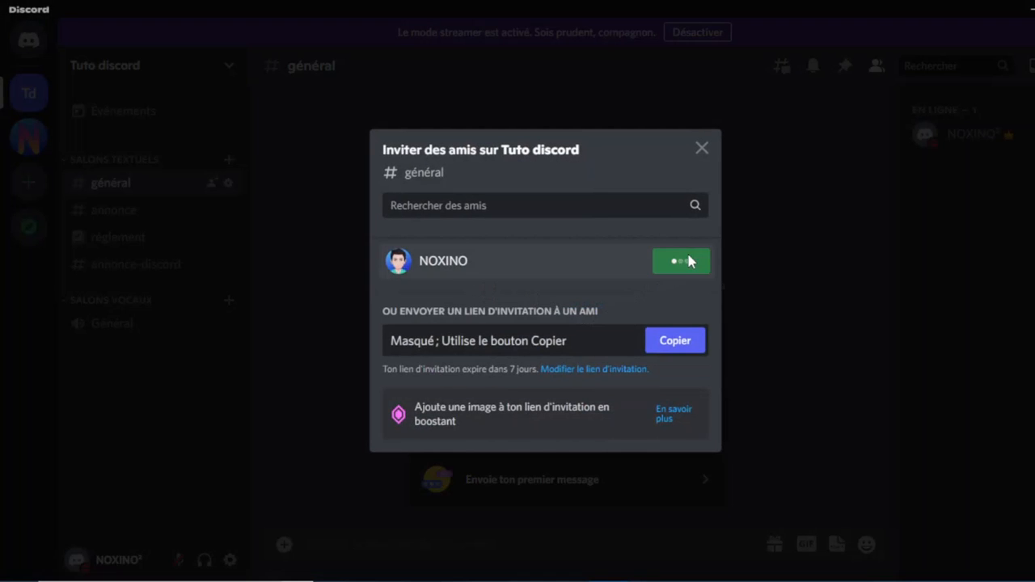
pyautogui.click(702, 153)
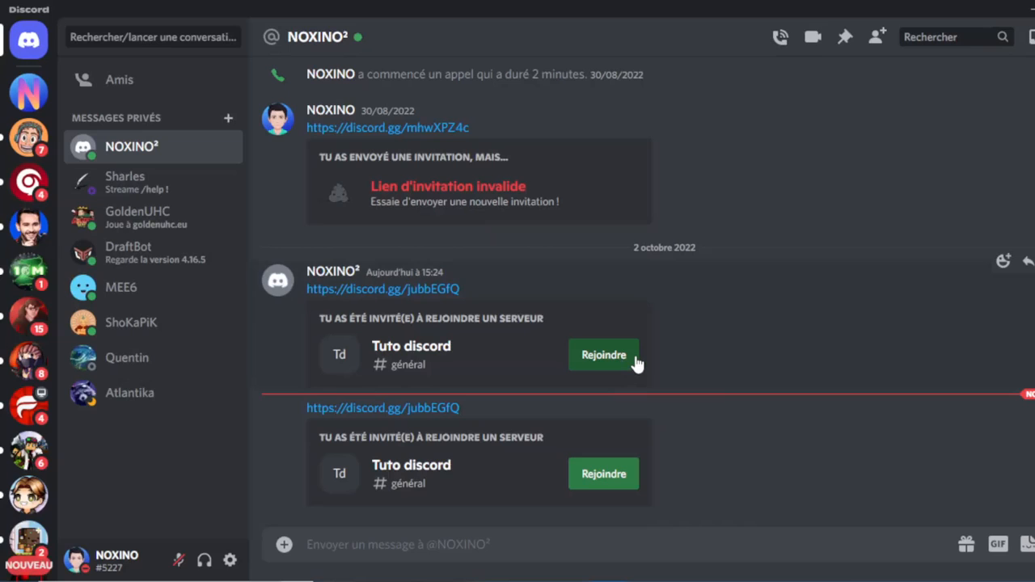
pyautogui.click(636, 363)
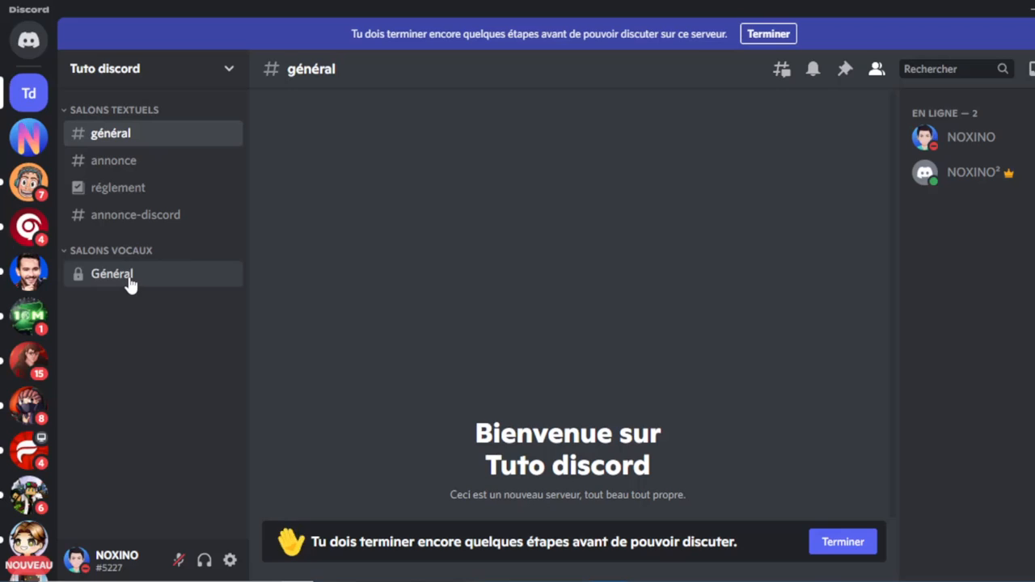
# Accept the server rules through the screening prompt in #annonce-discord.
pyautogui.click(140, 227)
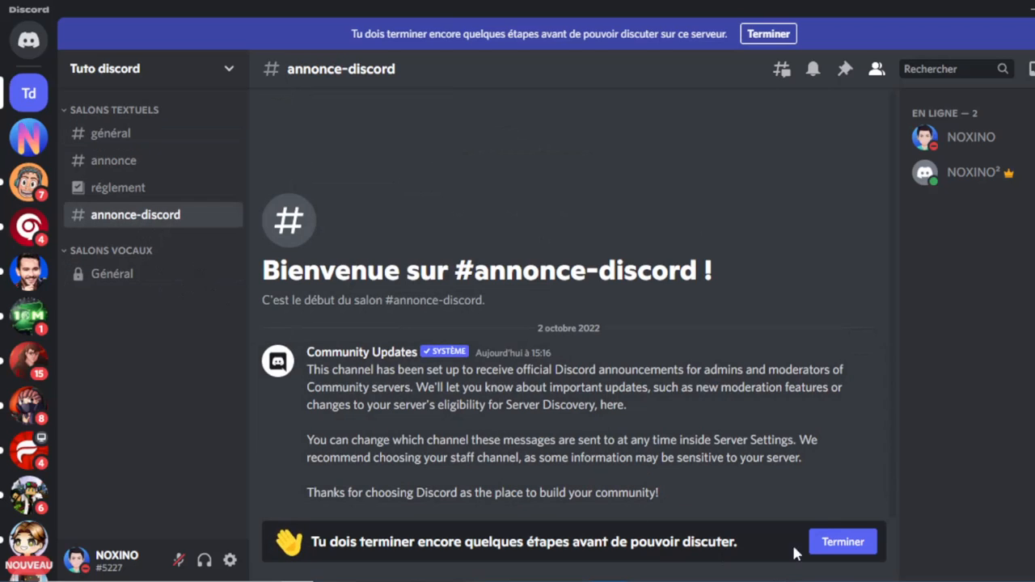
pyautogui.click(843, 543)
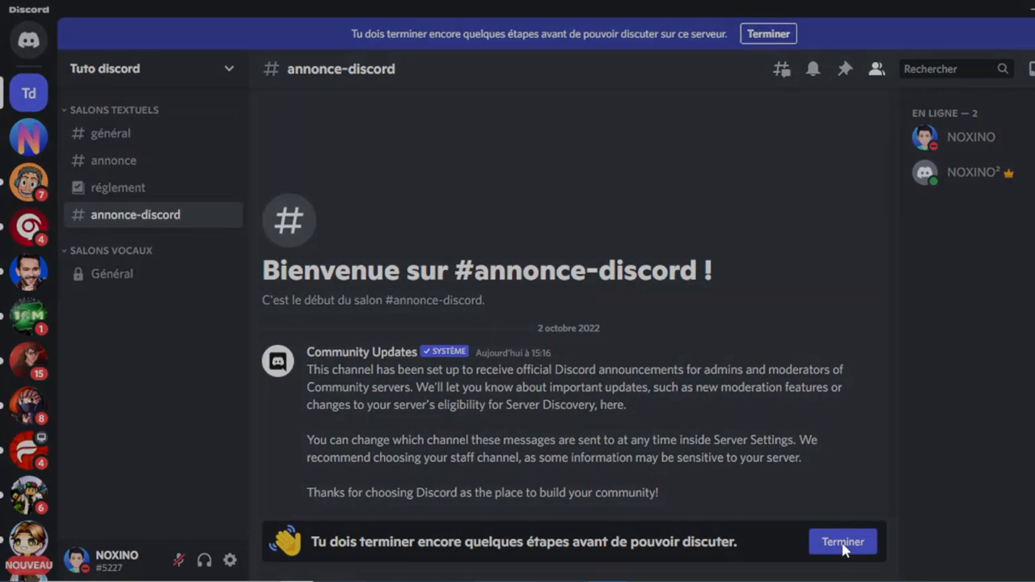
pyautogui.scroll(-2, 637, 380)
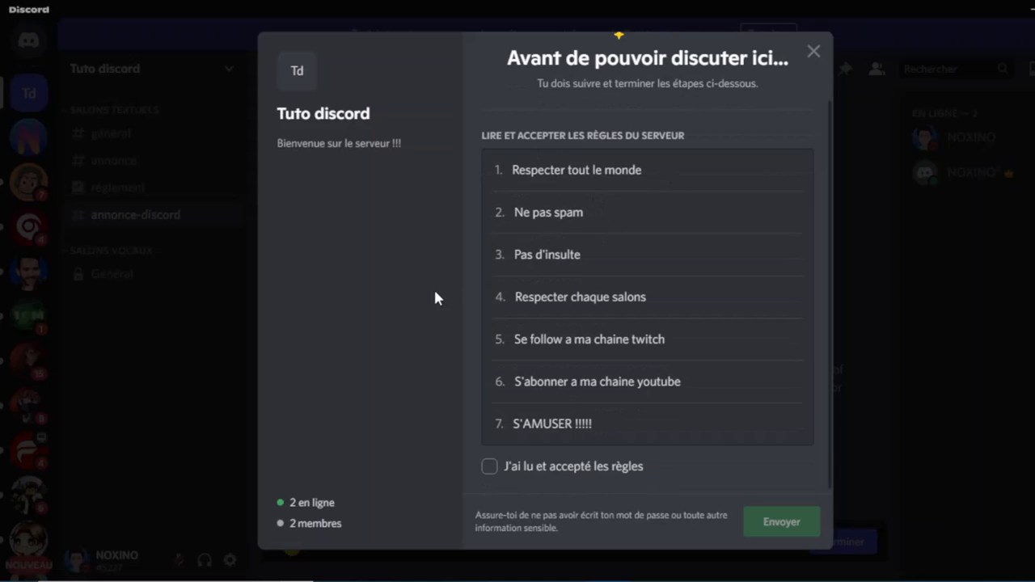
pyautogui.click(488, 466)
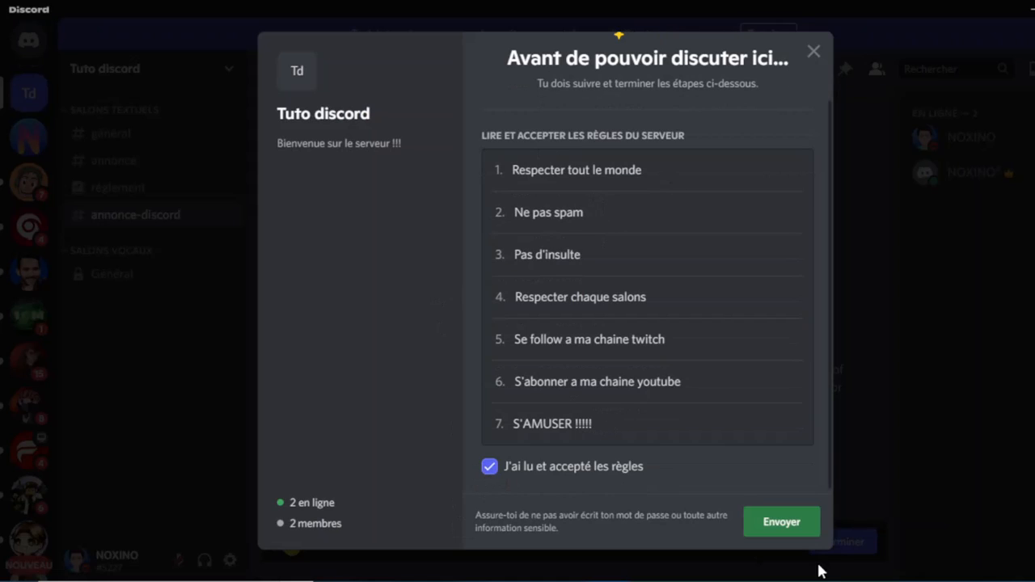
pyautogui.click(799, 515)
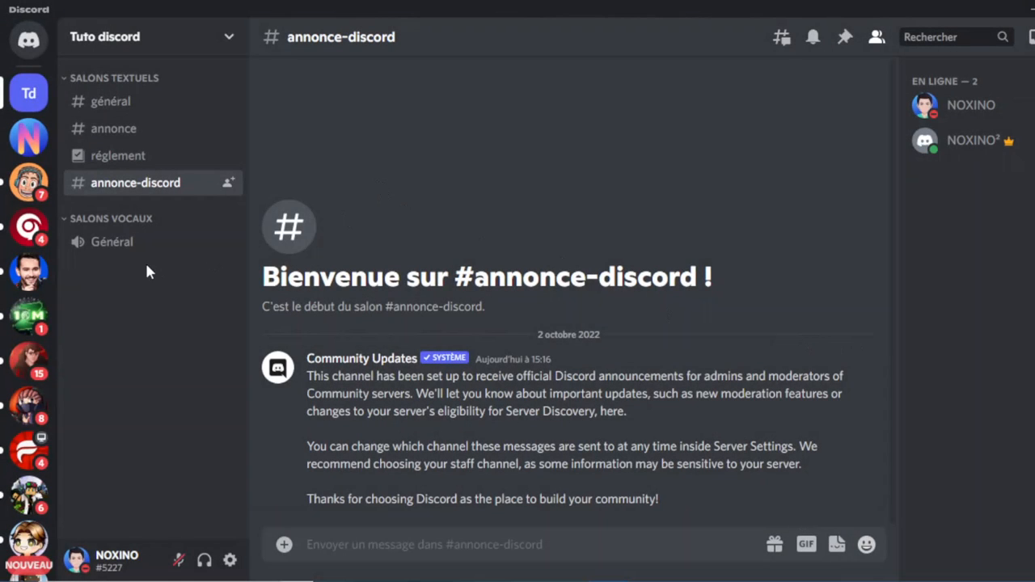
# Post the message 'cc' in #général.
pyautogui.click(139, 103)
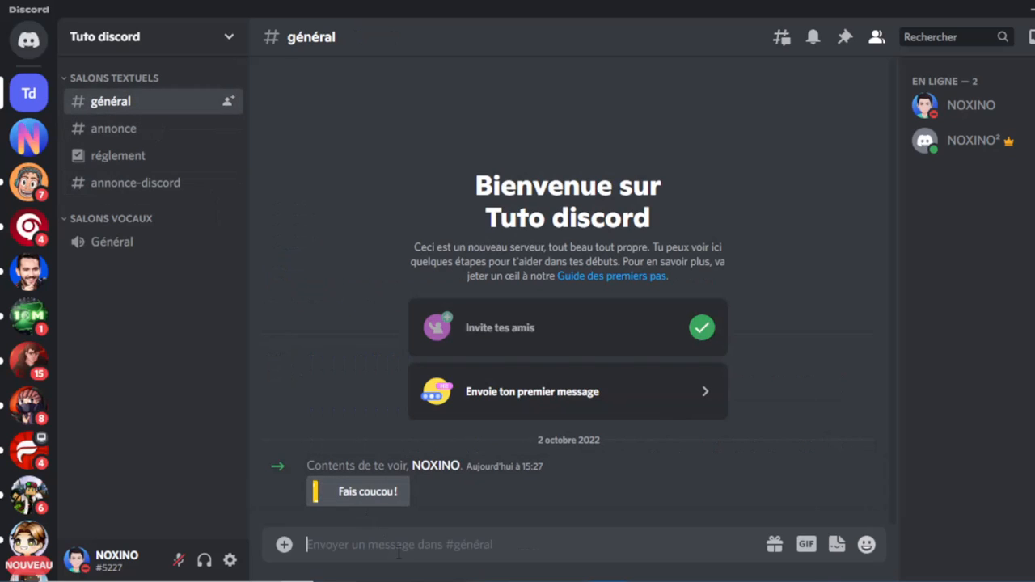
pyautogui.write('cc')
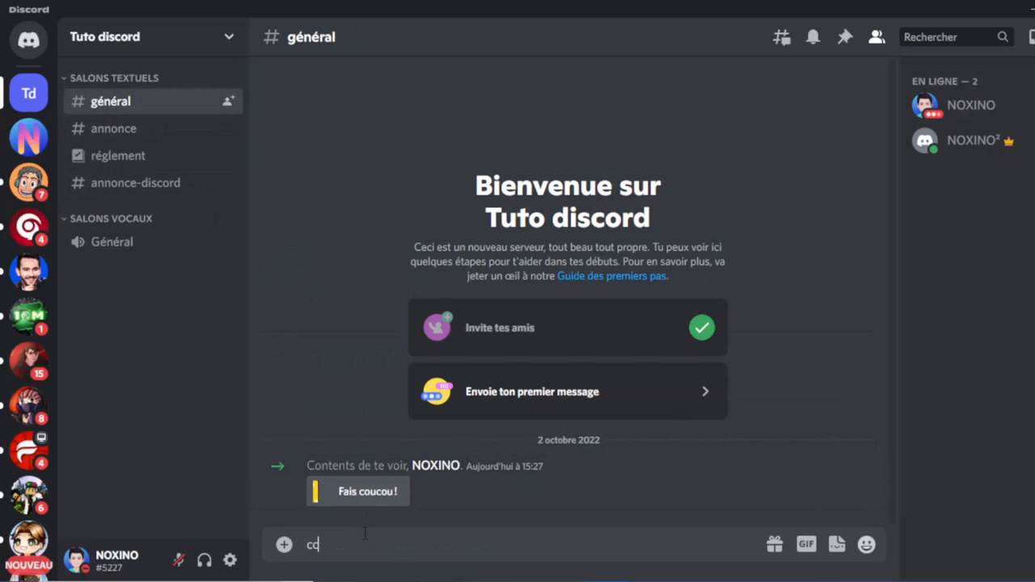
pyautogui.press('Return')
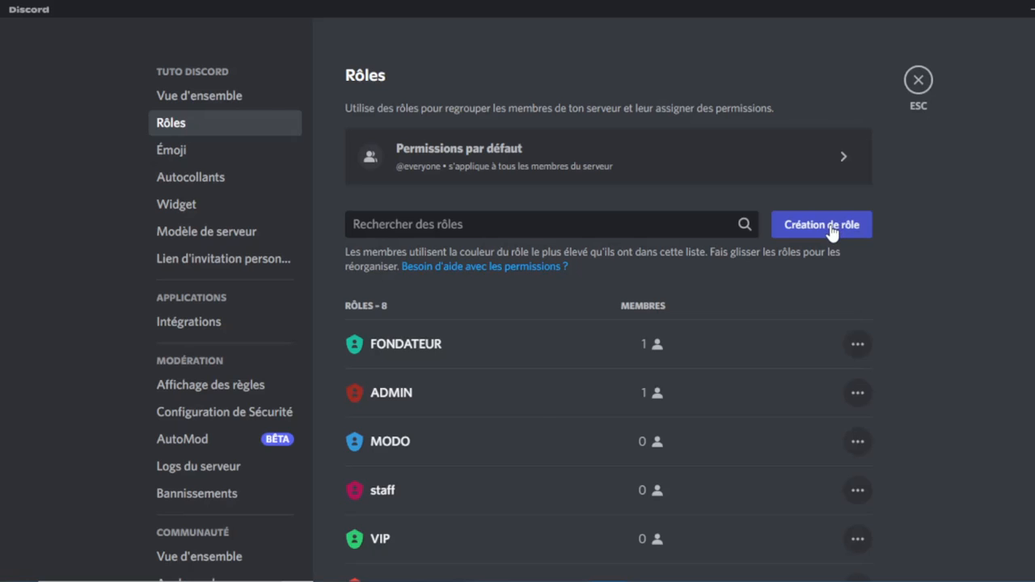
# Create a grey-blue '====================' separator role and drag it up near FONDATEUR.
pyautogui.scroll(-3, 531, 432)
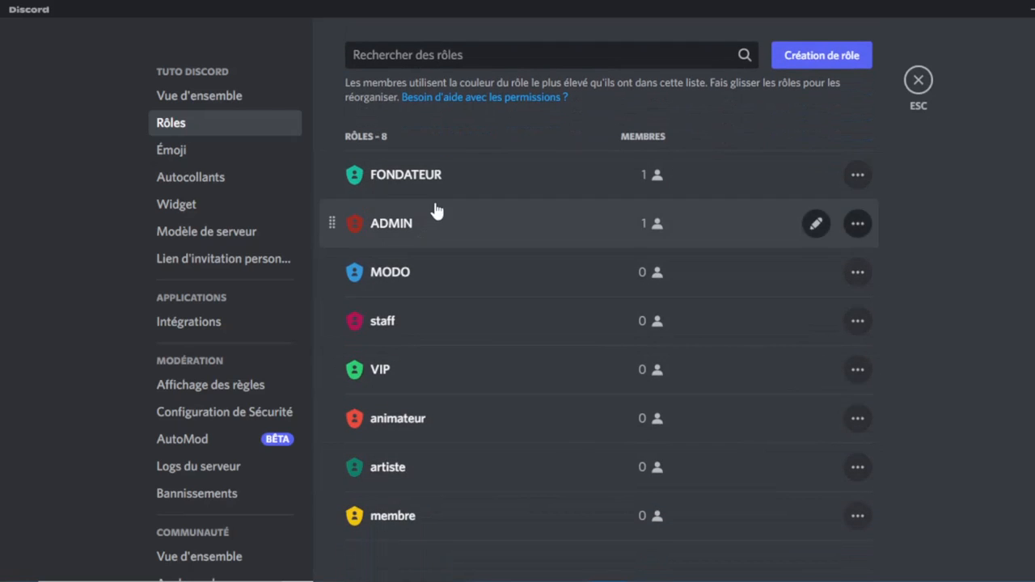
pyautogui.click(841, 56)
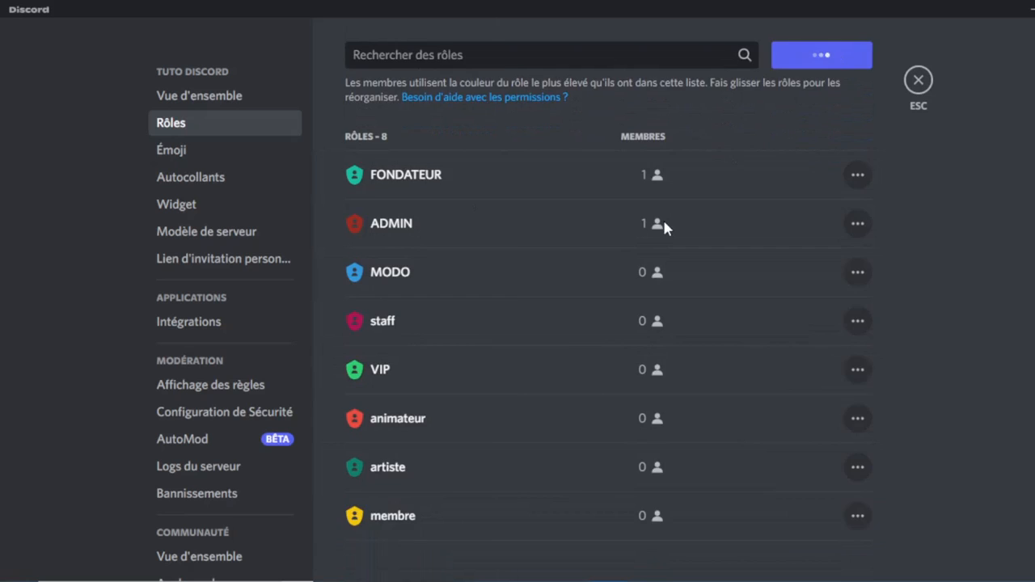
pyautogui.click(617, 203)
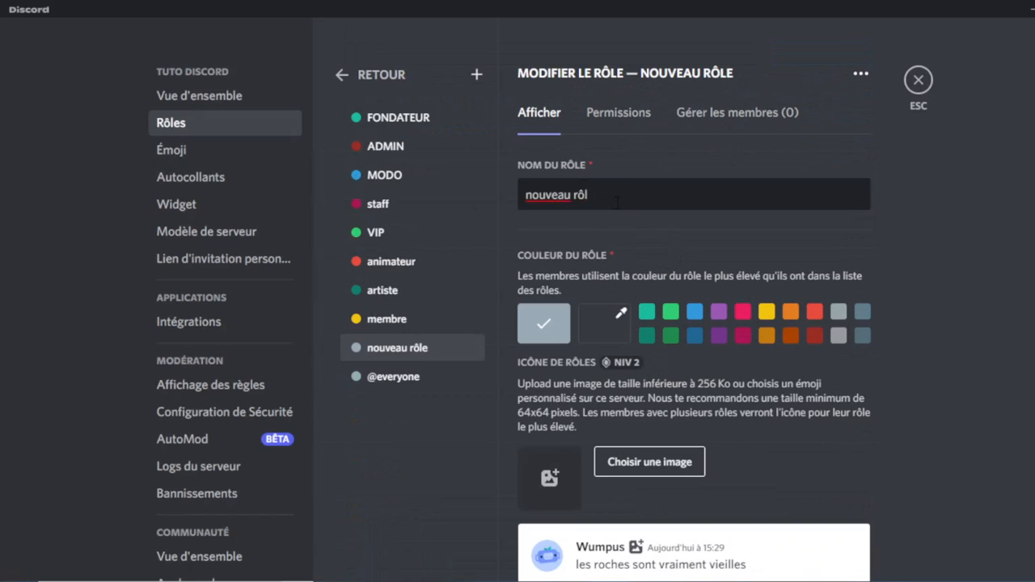
pyautogui.press('BackSpace')
pyautogui.press('BackSpace')
pyautogui.press('BackSpace')
pyautogui.press('BackSpace')
pyautogui.press('BackSpace')
pyautogui.press('BackSpace')
pyautogui.press('BackSpace')
pyautogui.press('BackSpace')
pyautogui.press('BackSpace')
pyautogui.press('BackSpace')
pyautogui.press('BackSpace')
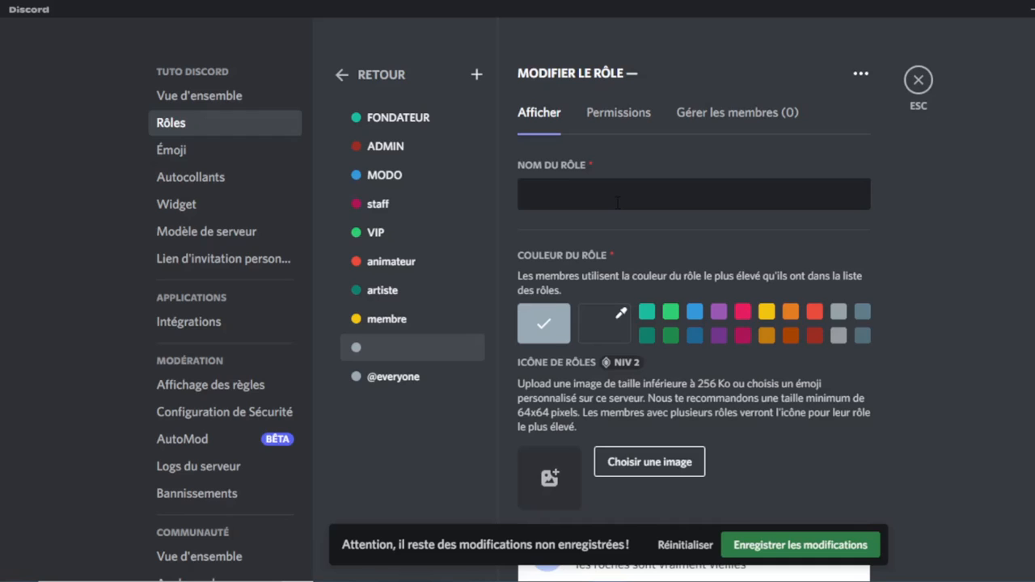
pyautogui.write('====================')
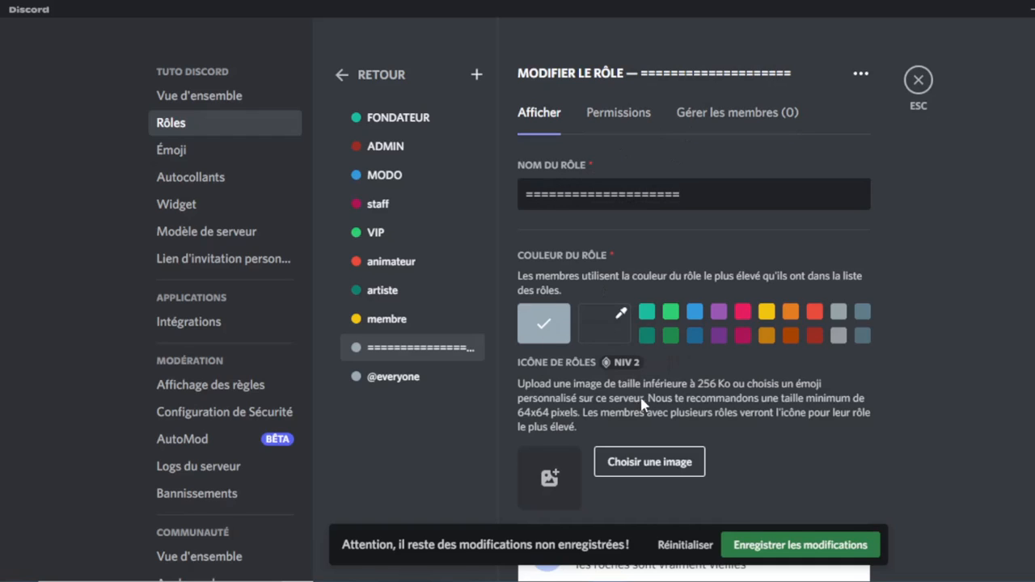
pyautogui.click(864, 336)
pyautogui.click(800, 545)
pyautogui.moveTo(416, 357); pyautogui.dragTo(471, 142)
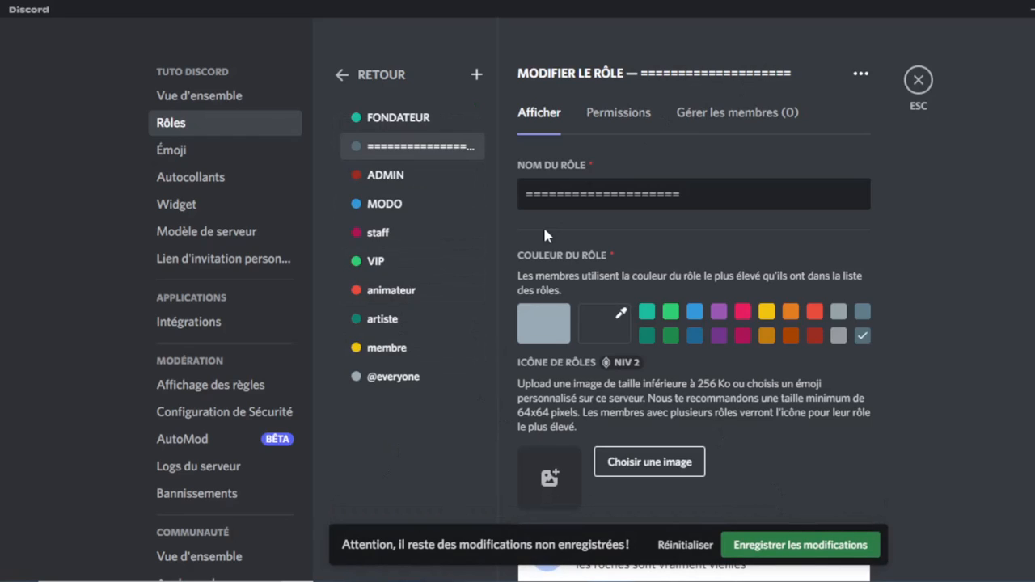
# Add a second grey-blue '================' separator just below FONDATEUR and save the order.
pyautogui.click(476, 76)
pyautogui.click(670, 191)
pyautogui.press('BackSpace')
pyautogui.press('BackSpace')
pyautogui.press('BackSpace')
pyautogui.press('BackSpace')
pyautogui.press('BackSpace')
pyautogui.press('BackSpace')
pyautogui.press('BackSpace')
pyautogui.press('BackSpace')
pyautogui.press('BackSpace')
pyautogui.press('BackSpace')
pyautogui.press('BackSpace')
pyautogui.press('BackSpace')
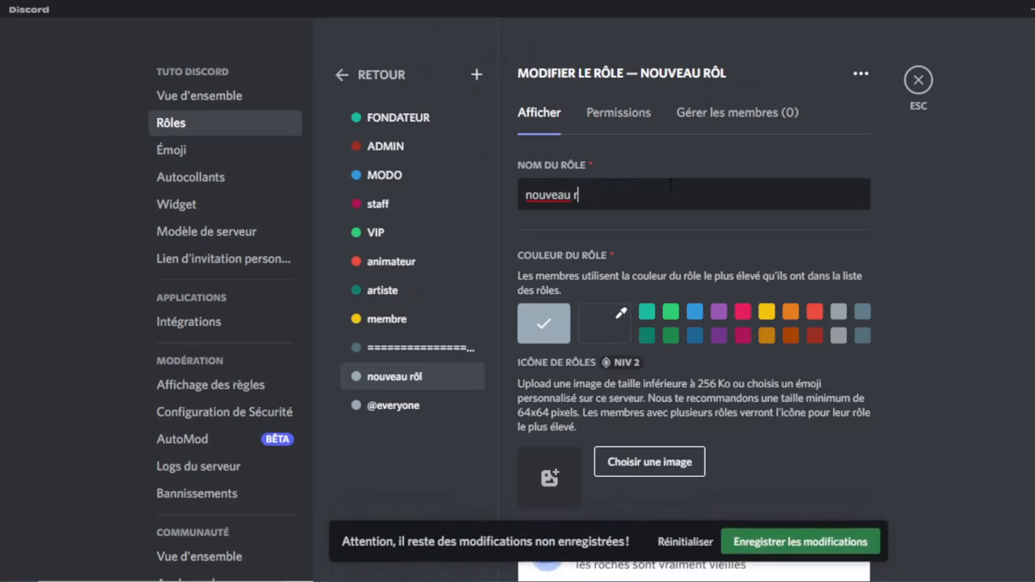
pyautogui.write('================')
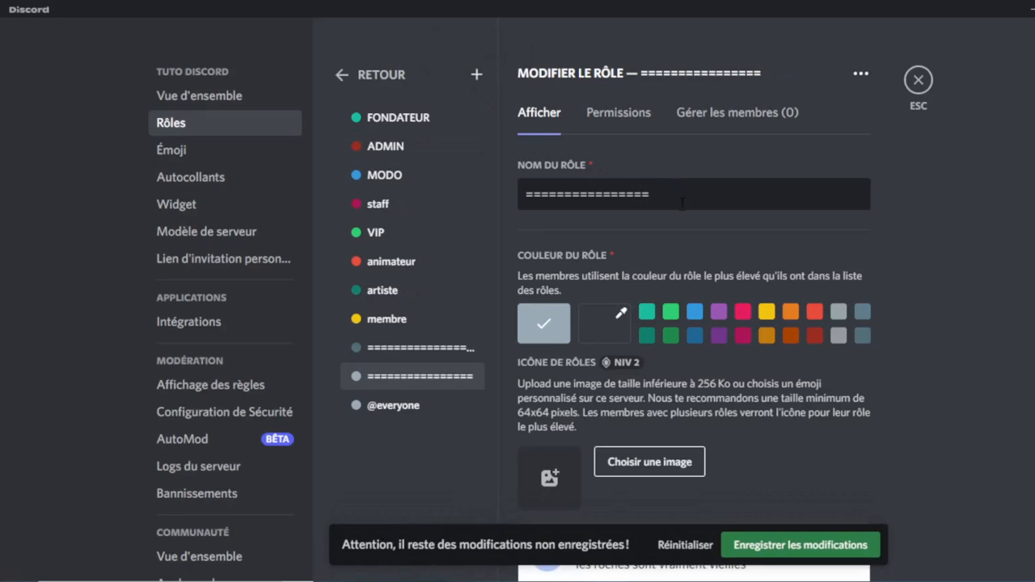
pyautogui.click(861, 336)
pyautogui.click(821, 550)
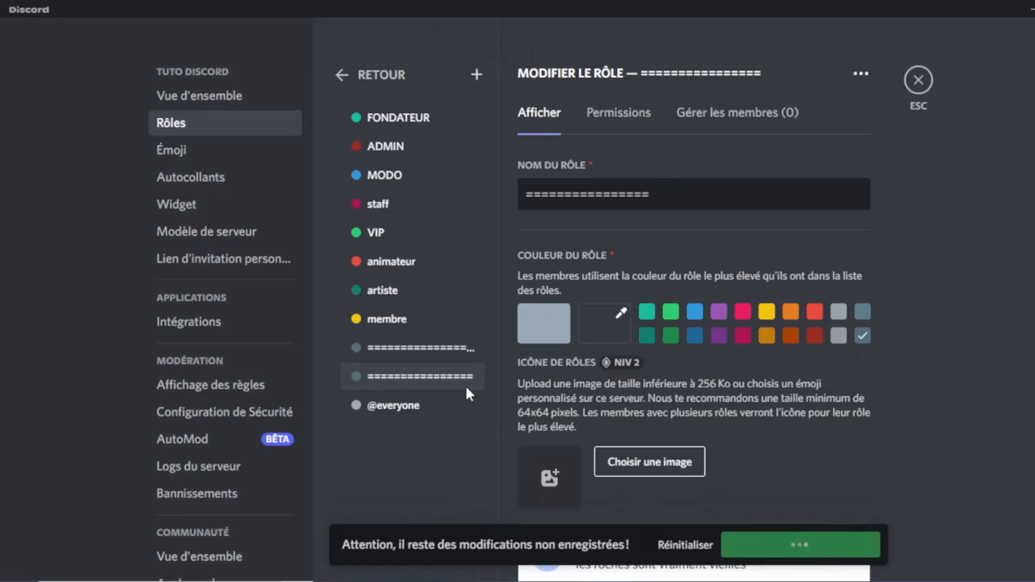
pyautogui.moveTo(448, 381); pyautogui.dragTo(443, 142)
pyautogui.moveTo(412, 387); pyautogui.dragTo(469, 179)
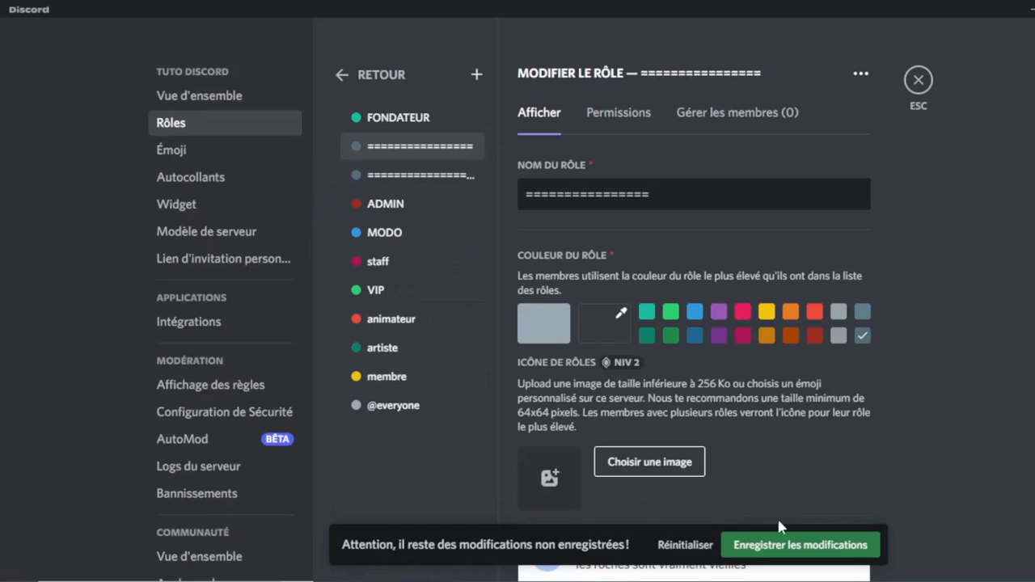
pyautogui.click(793, 545)
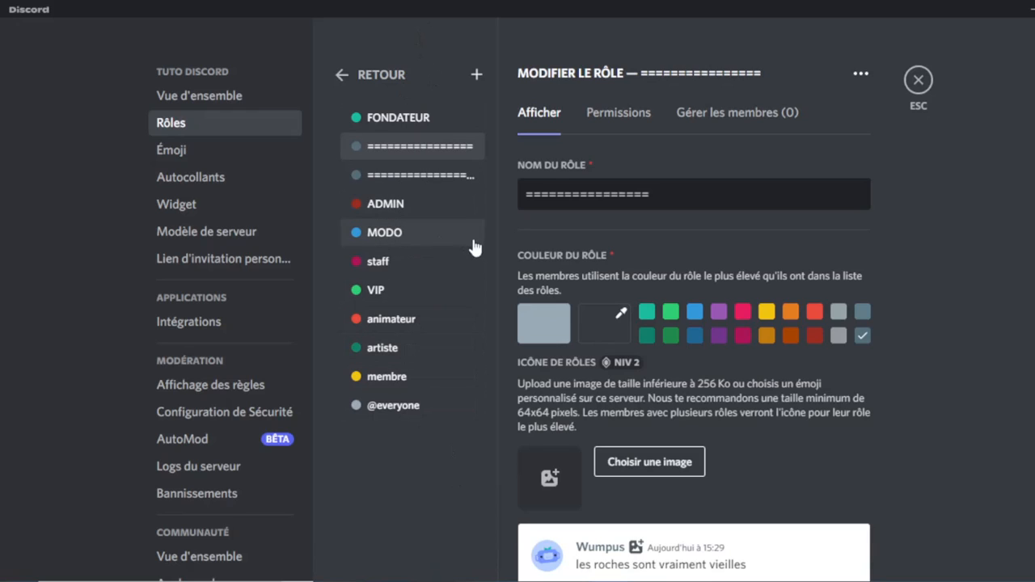
# Create a new role for the bot and erase its default name, ready to rename it BOT.
pyautogui.click(476, 75)
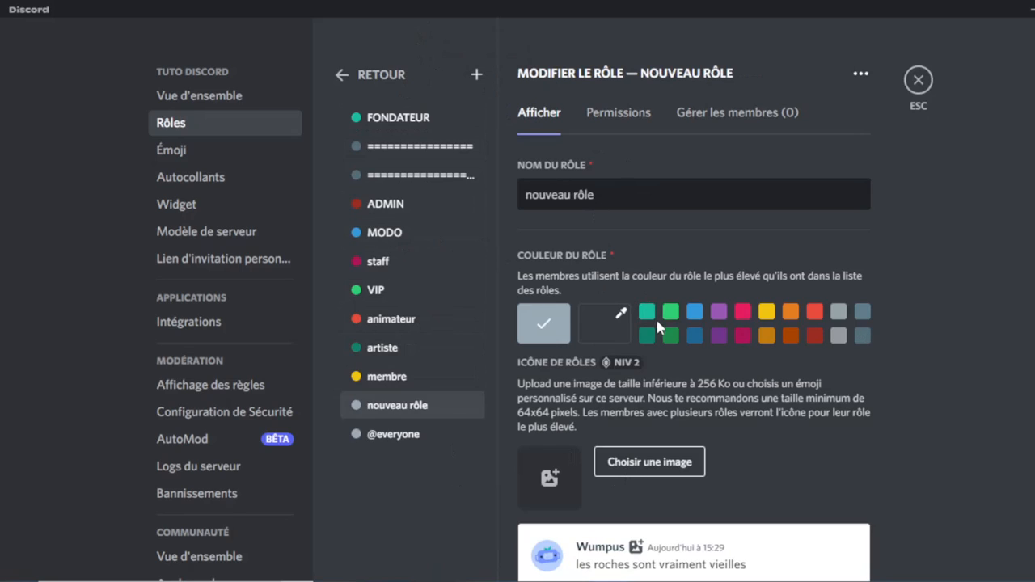
pyautogui.click(670, 206)
pyautogui.press('BackSpace')
pyautogui.press('BackSpace')
pyautogui.press('BackSpace')
pyautogui.press('BackSpace')
pyautogui.press('BackSpace')
pyautogui.press('BackSpace')
pyautogui.press('BackSpace')
pyautogui.press('BackSpace')
pyautogui.press('BackSpace')
pyautogui.press('BackSpace')
pyautogui.press('BackSpace')
pyautogui.press('BackSpace')
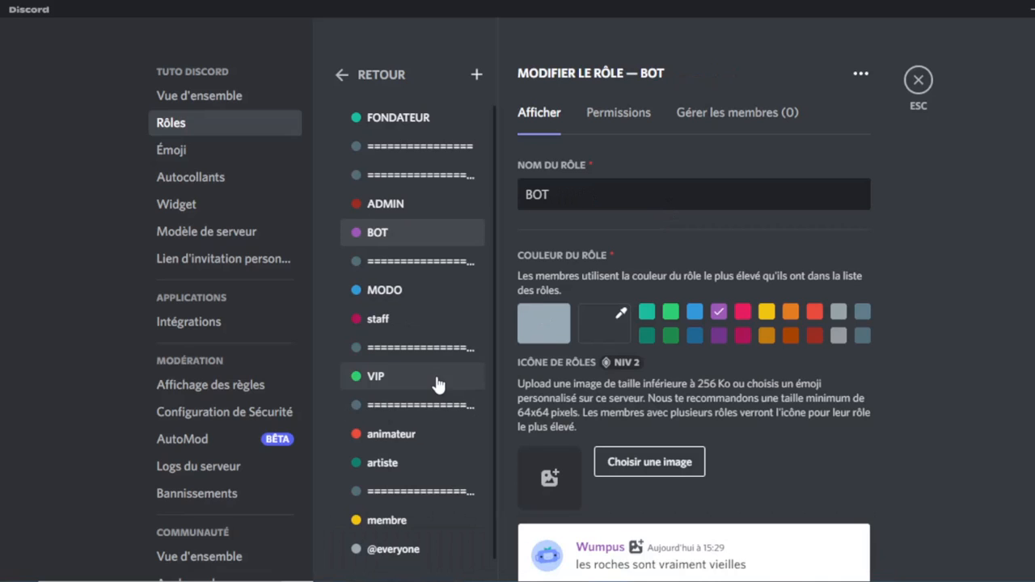
pyautogui.scroll(-1, 450, 420)
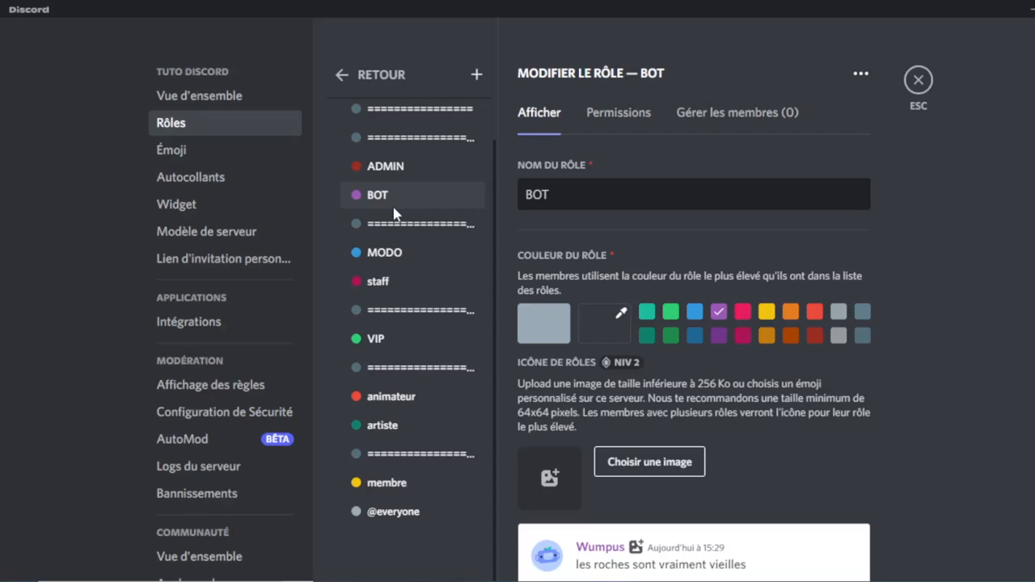
pyautogui.scroll(1, 445, 393)
pyautogui.scroll(-1, 442, 393)
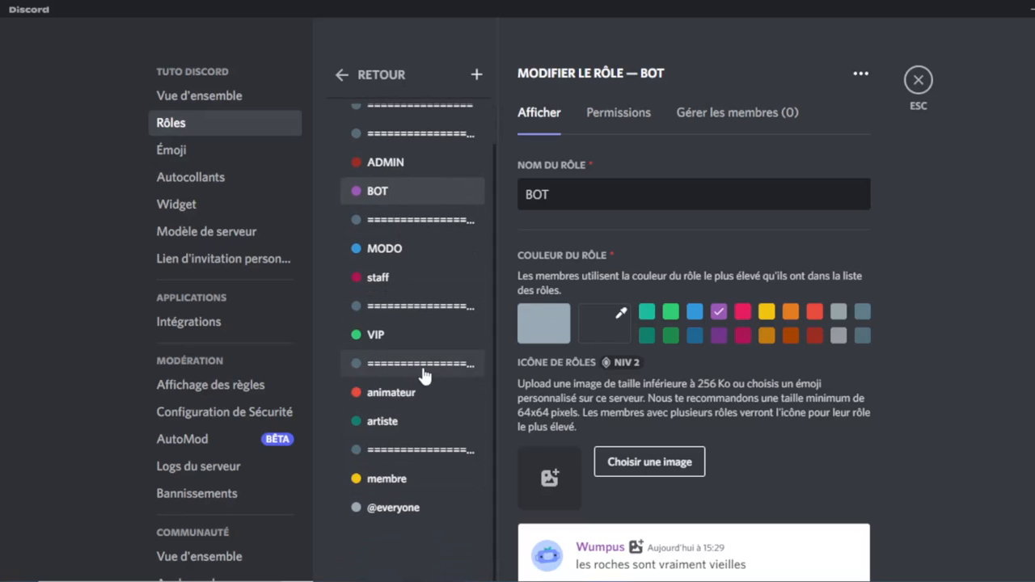
pyautogui.scroll(1, 424, 372)
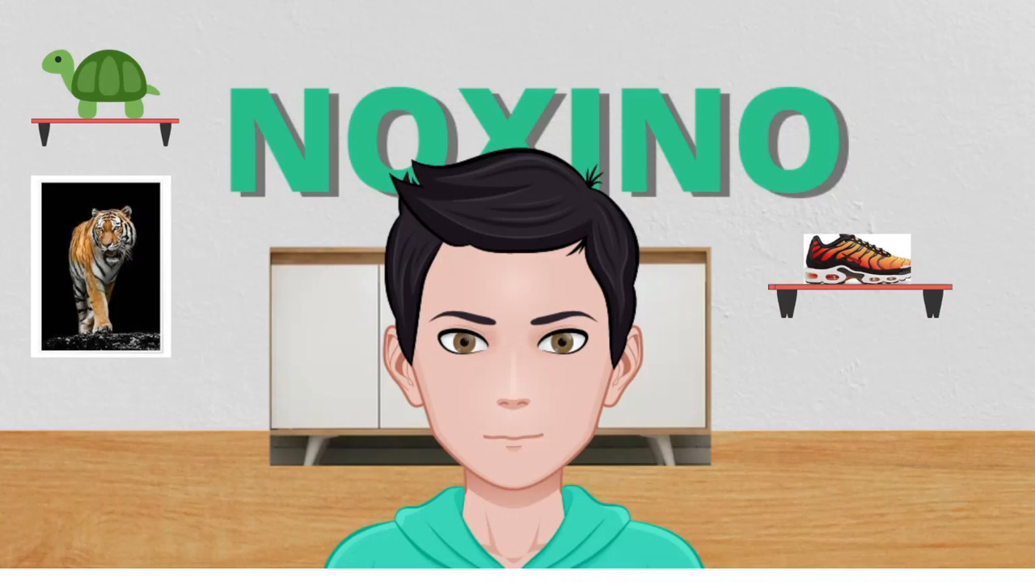